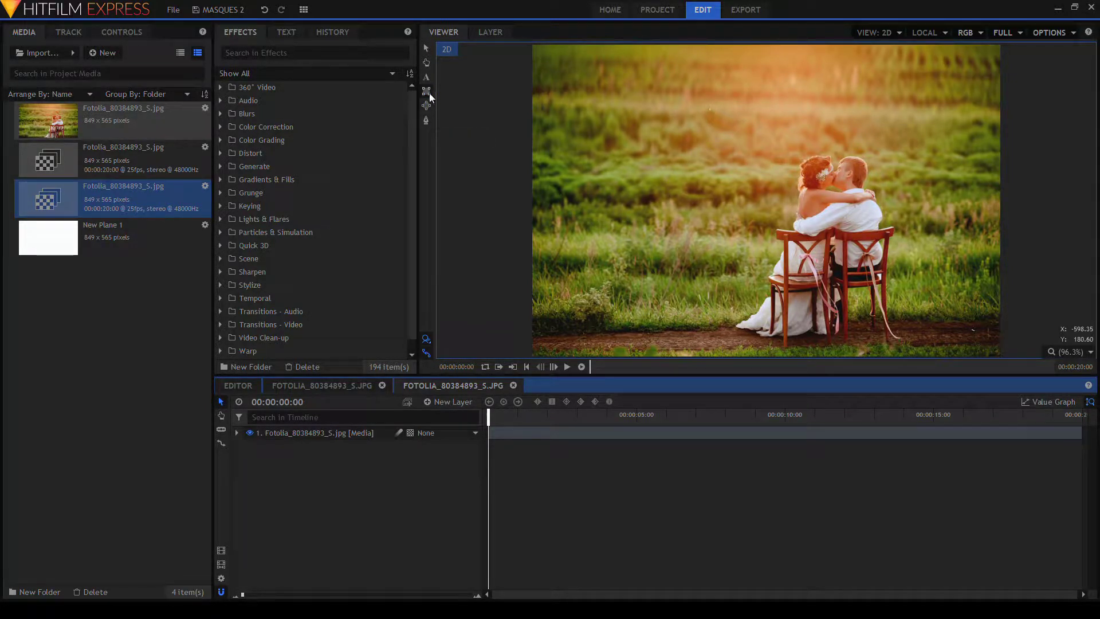
- Draw a square mask around the couple on the photo layer with the Rectangle Mask tool
left_click(427, 91)
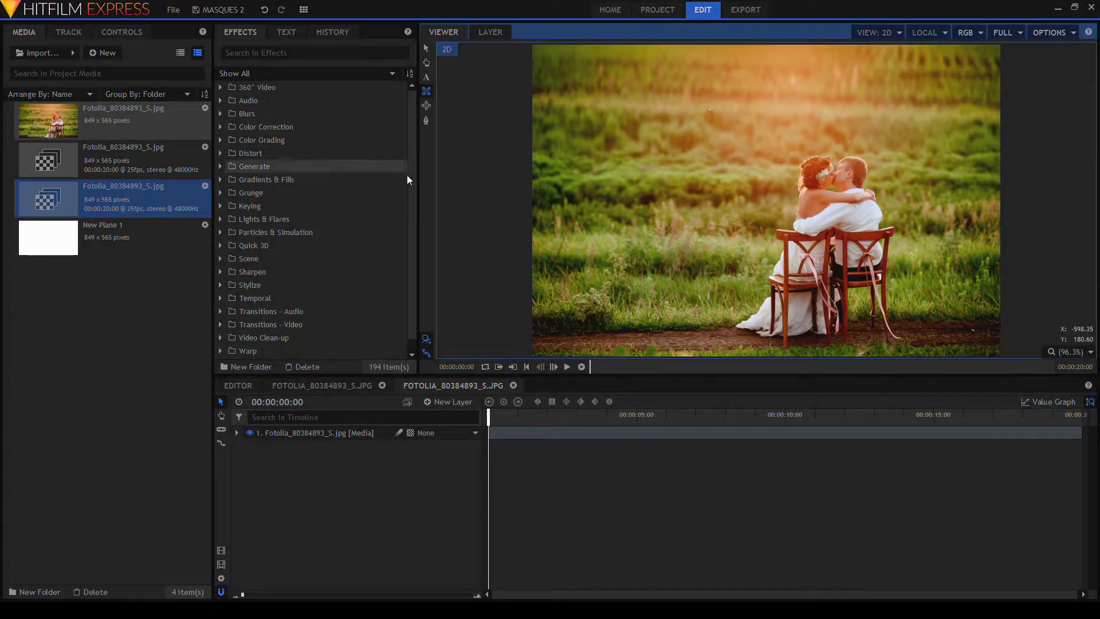
left_click(351, 434)
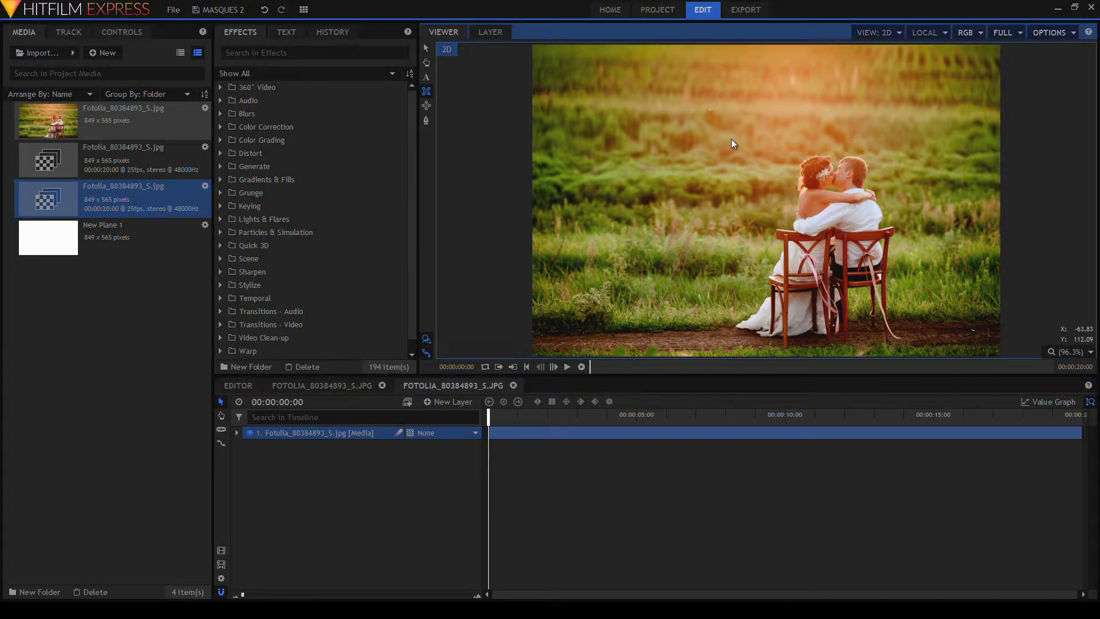
left_click_drag(731, 139, 915, 218)
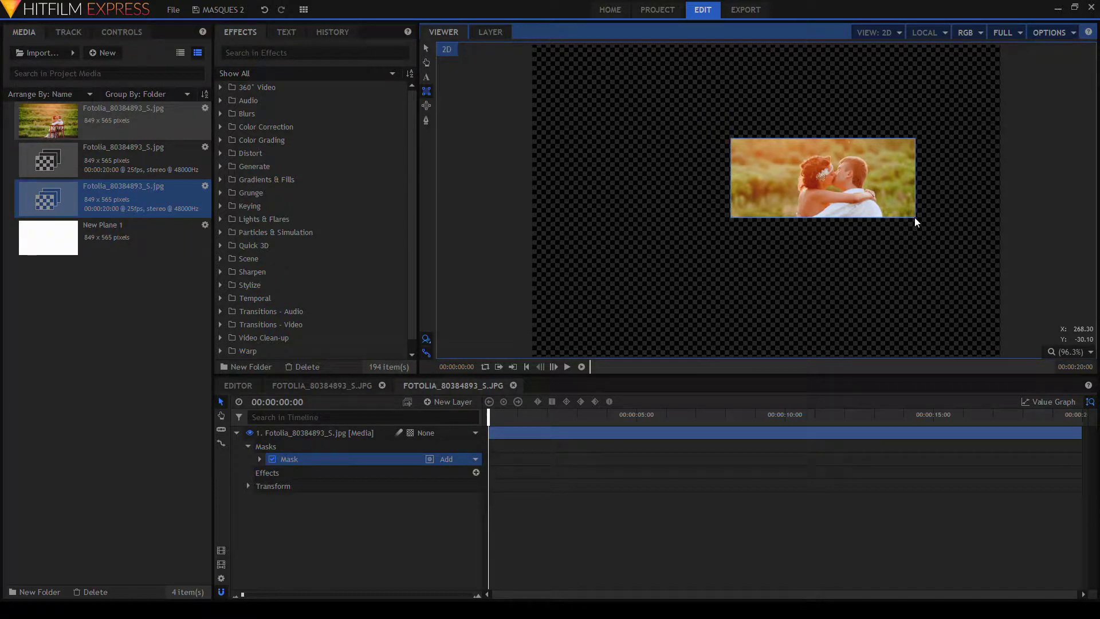
left_click_drag(915, 218, 961, 277)
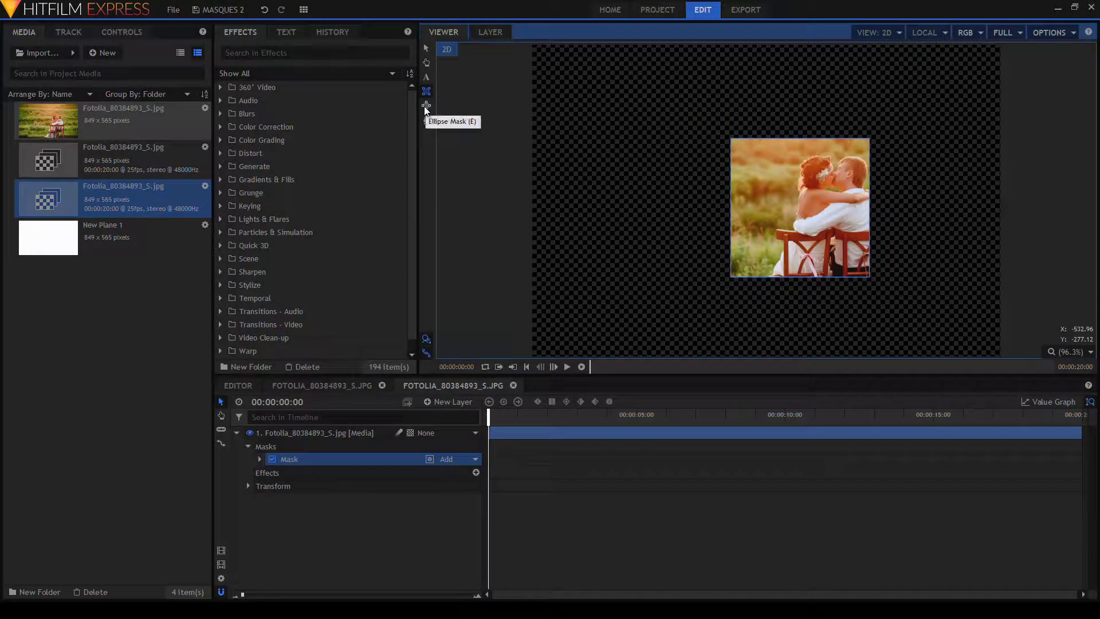
- Add a circular mask over the grass beside the square mask on the photo layer with the Ellipse Mask tool
left_click(426, 106)
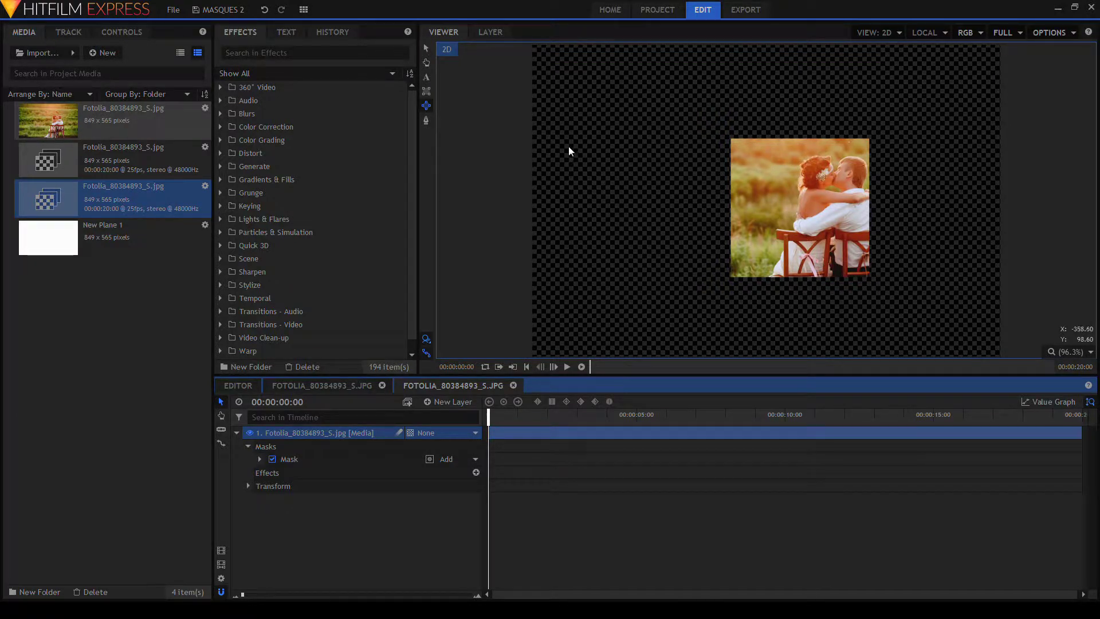
mouse_move(569, 146)
left_mouse_down()
mouse_move(637, 262)
mouse_move(632, 210)
left_mouse_up()
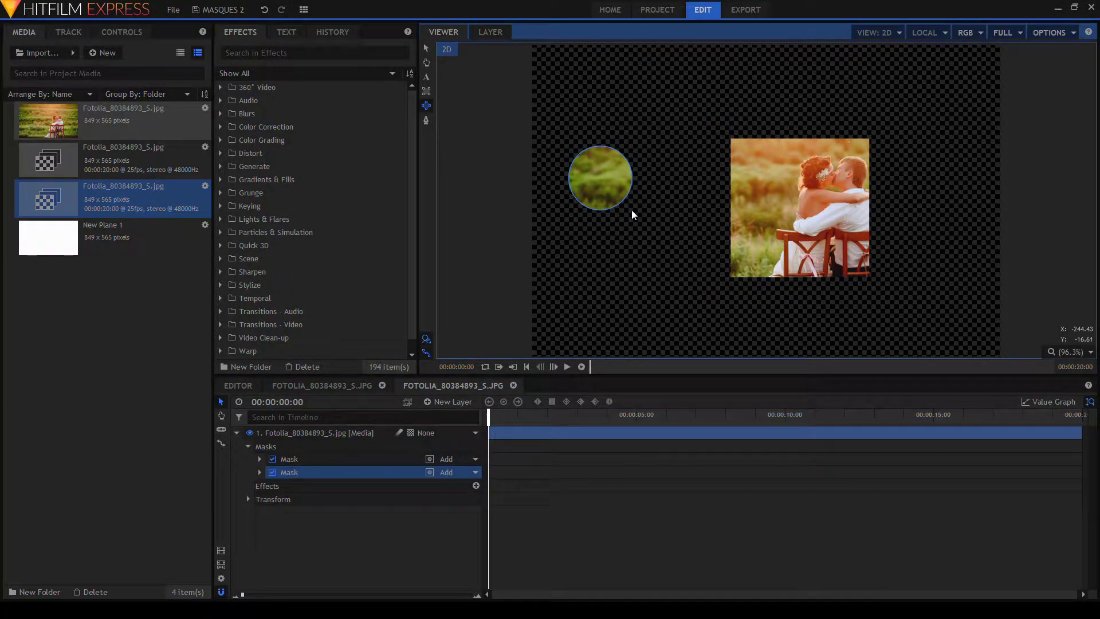
left_click_drag(632, 209, 689, 283)
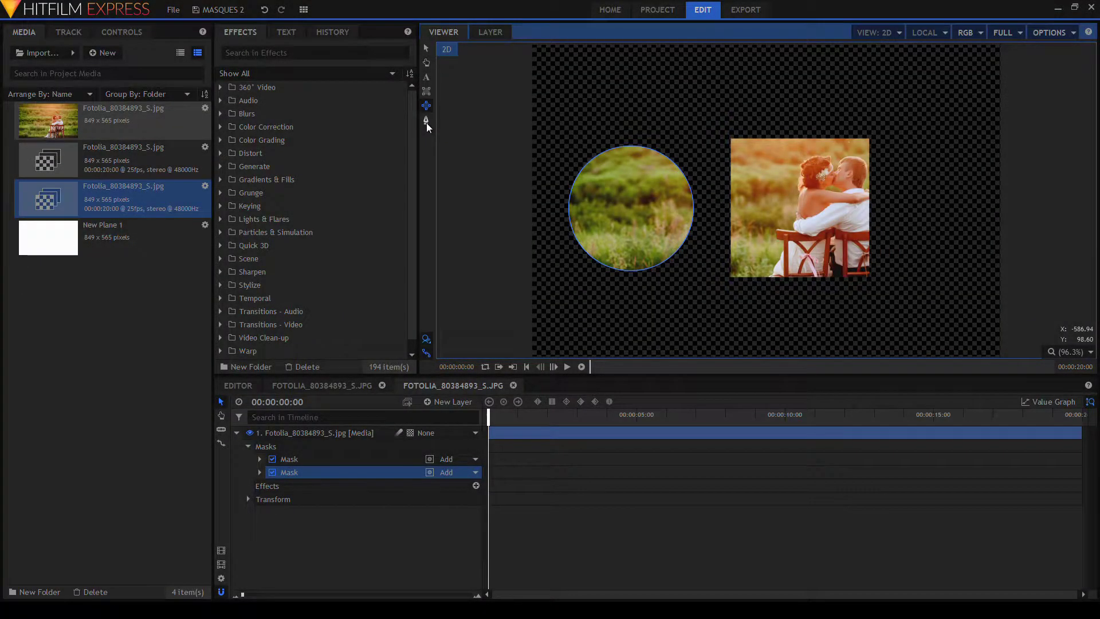
- Draw a closed freehand mask with straight and curved segments above the circle and square on the photo layer
left_click(427, 120)
left_click(337, 434)
left_click(646, 80)
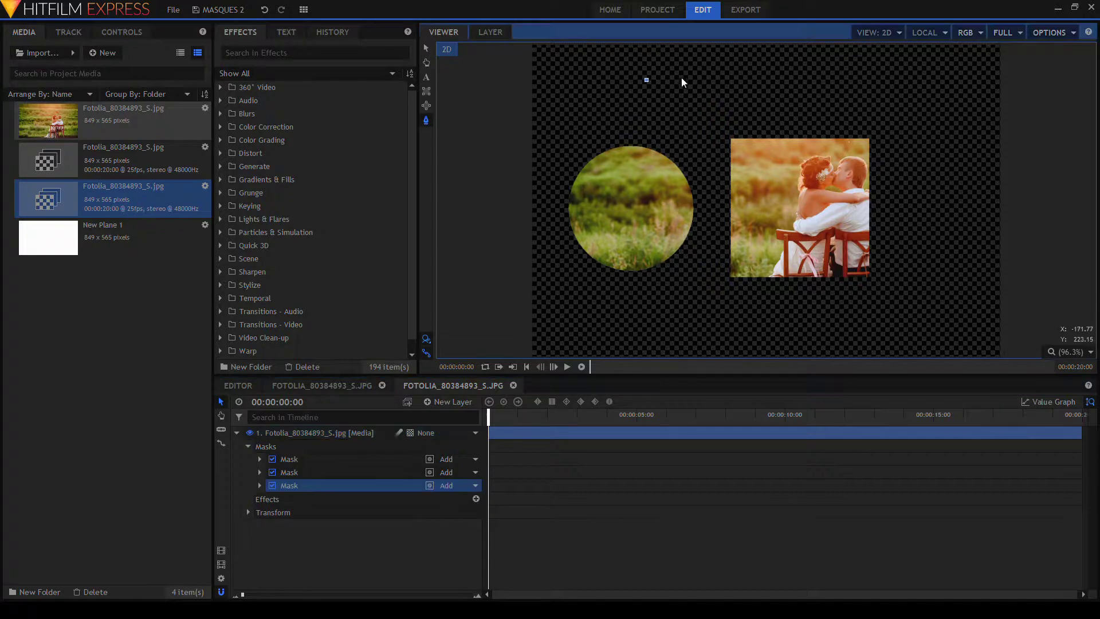
left_click(727, 68)
left_click(812, 58)
left_click_drag(714, 114, 587, 131)
left_click_drag(567, 94, 598, 72)
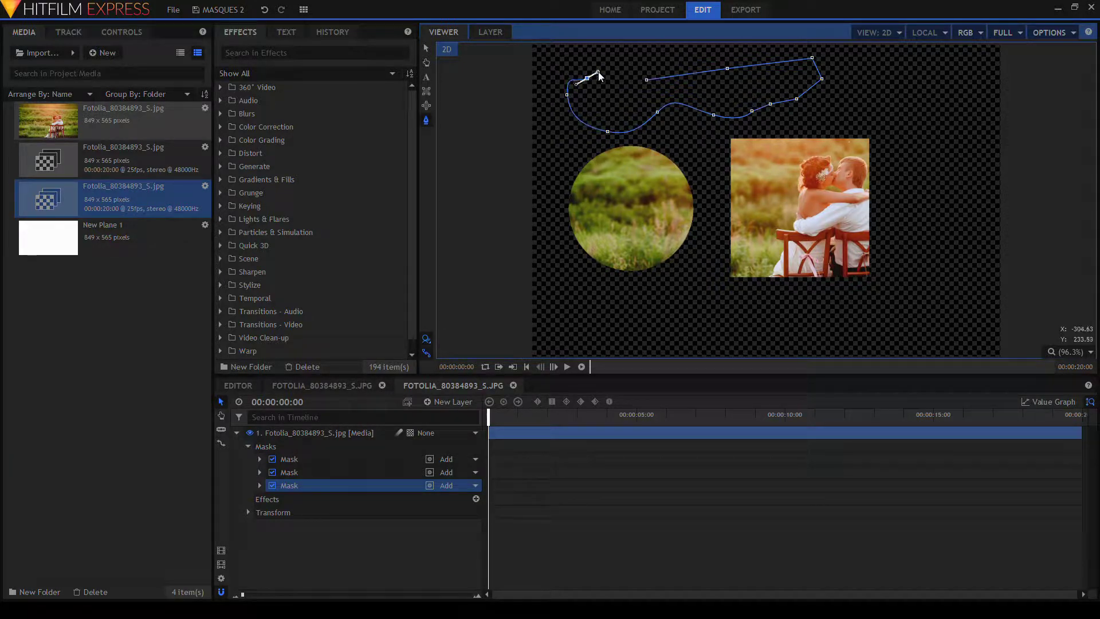
left_click(647, 81)
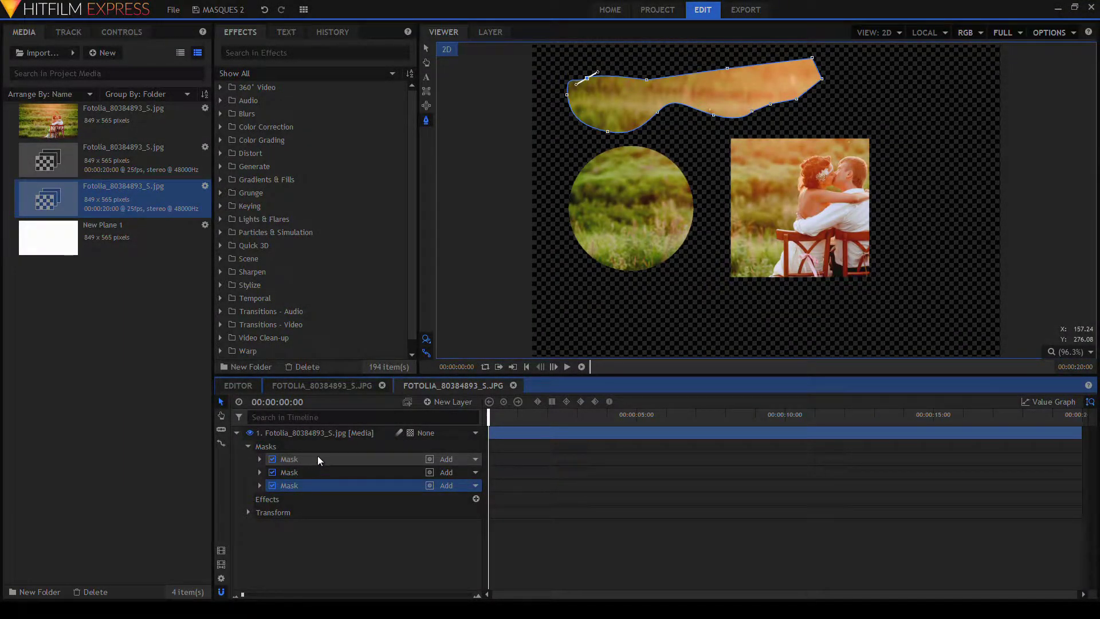
- Disable all three masks on the photo layer one by one, and enable them again to compare the picture
left_click(288, 432)
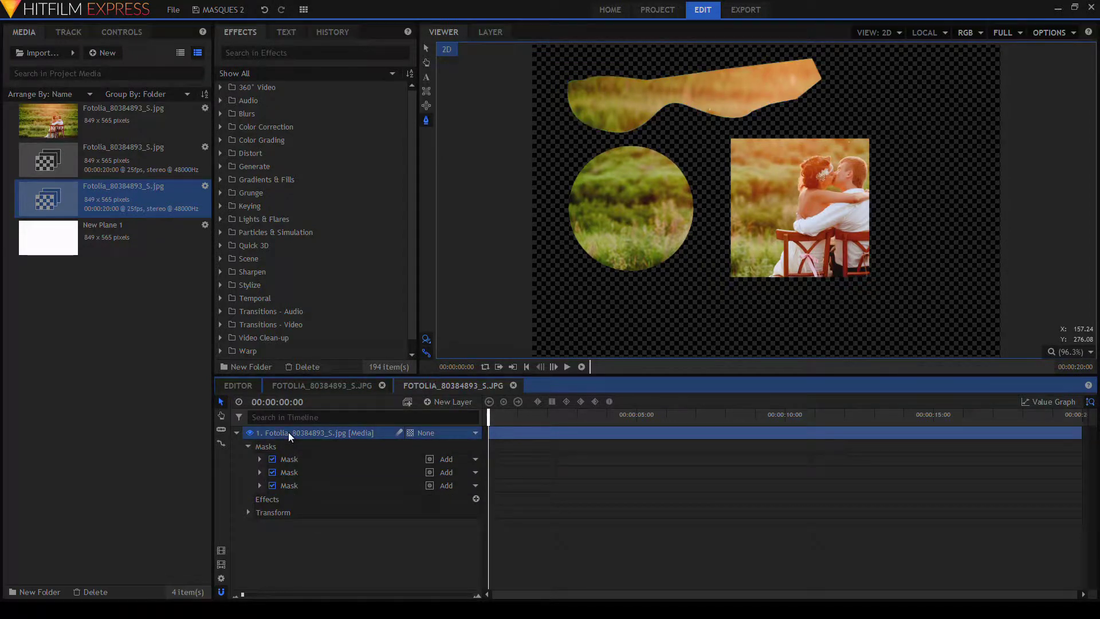
left_click(291, 446)
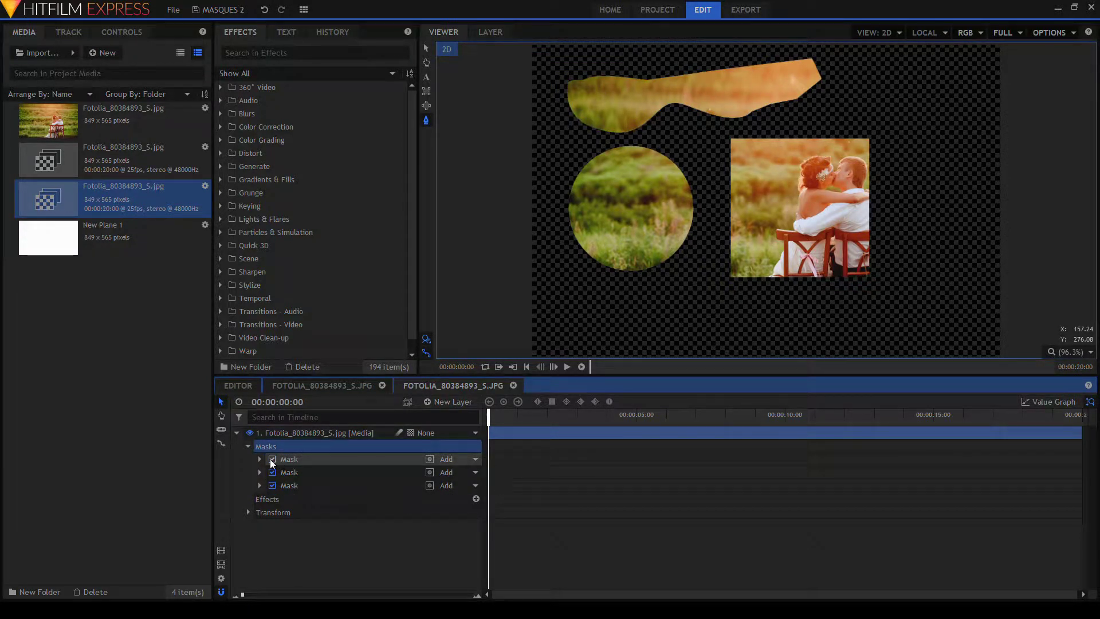
left_click(272, 459)
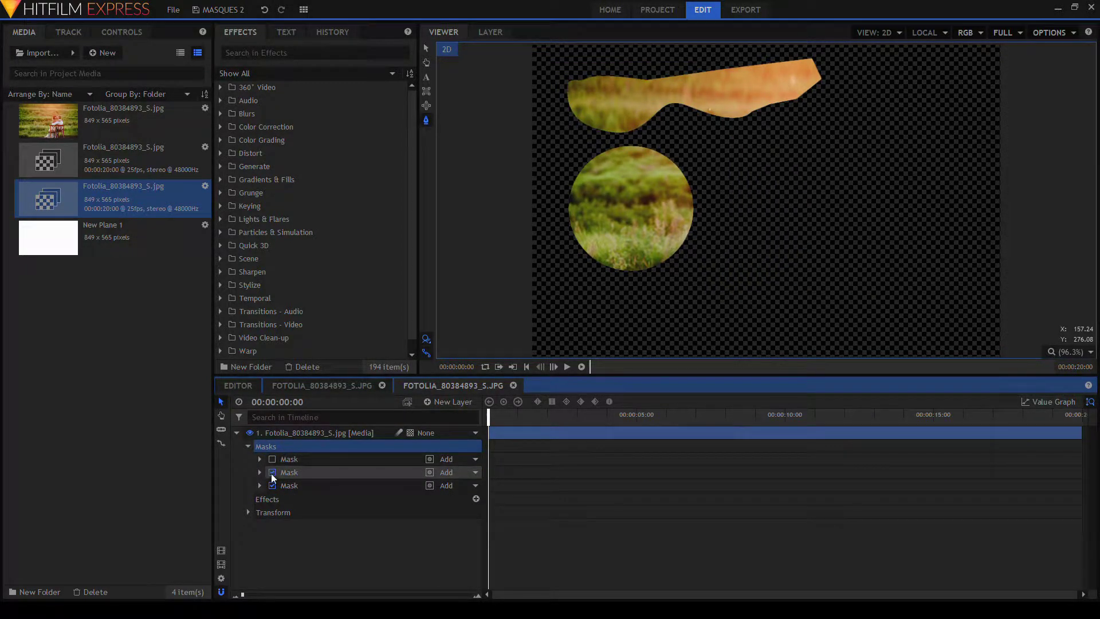
left_click(272, 474)
left_click(270, 483)
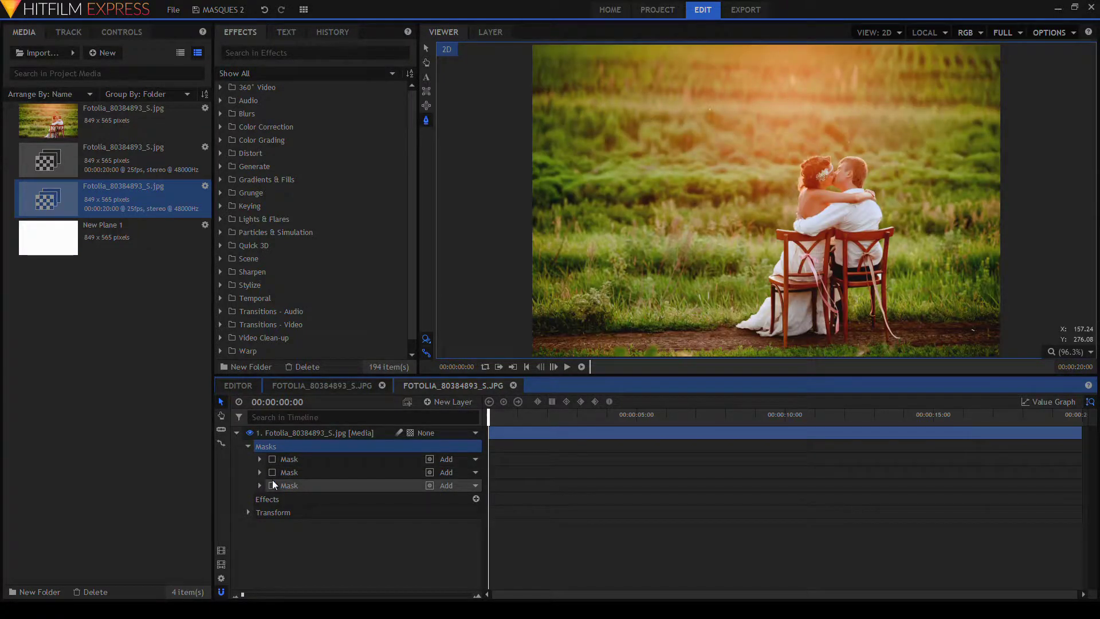
left_click(272, 485)
left_click(273, 472)
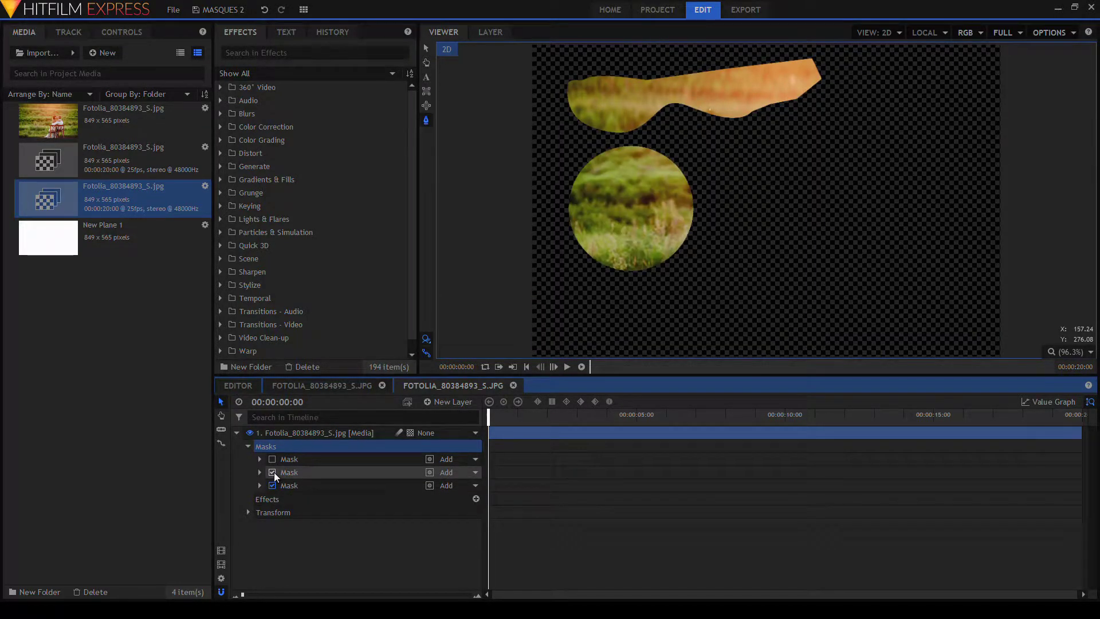
left_click(273, 459)
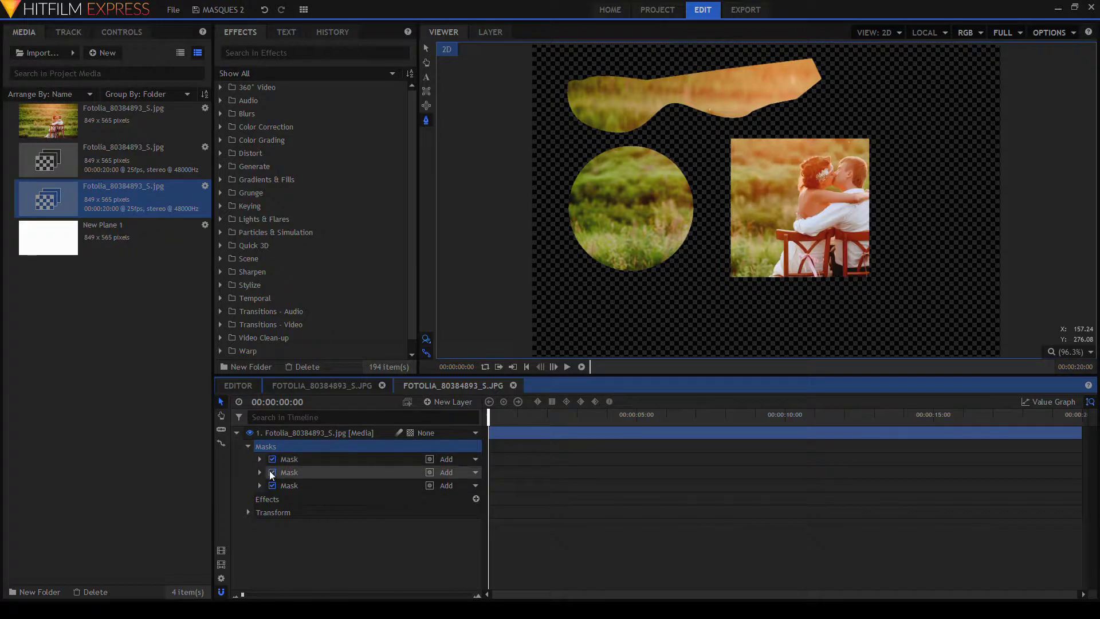
- Disable the circular and freehand masks, leaving only the square mask active
left_click(271, 472)
left_click(271, 485)
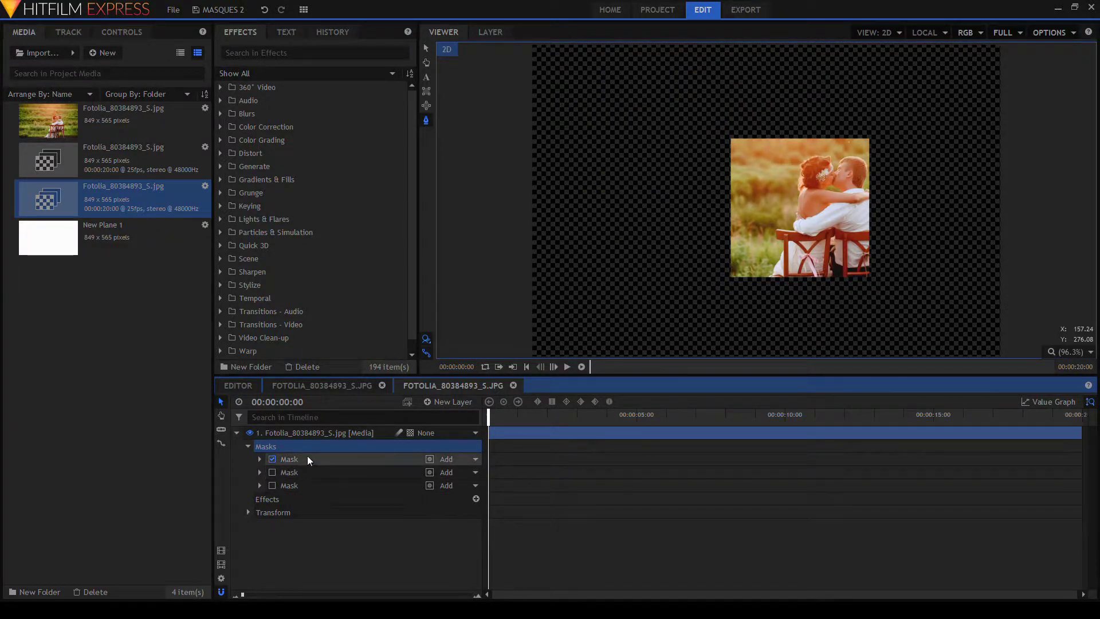
- Invert the square mask and place a new white 849 x 565 plane beneath the photo layer
left_click(429, 459)
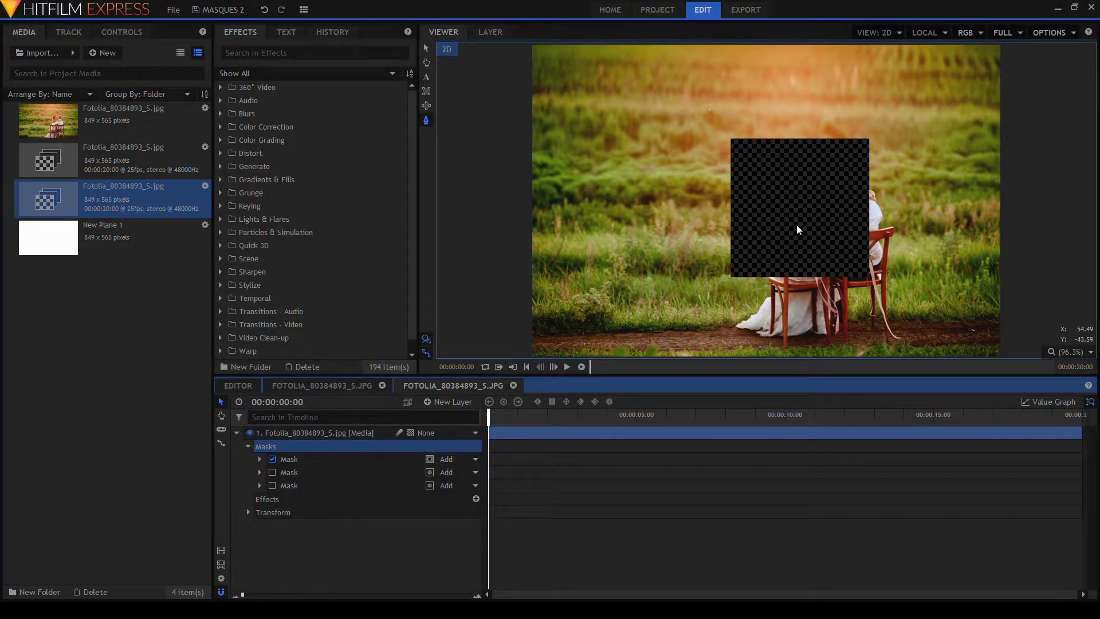
left_click(454, 401)
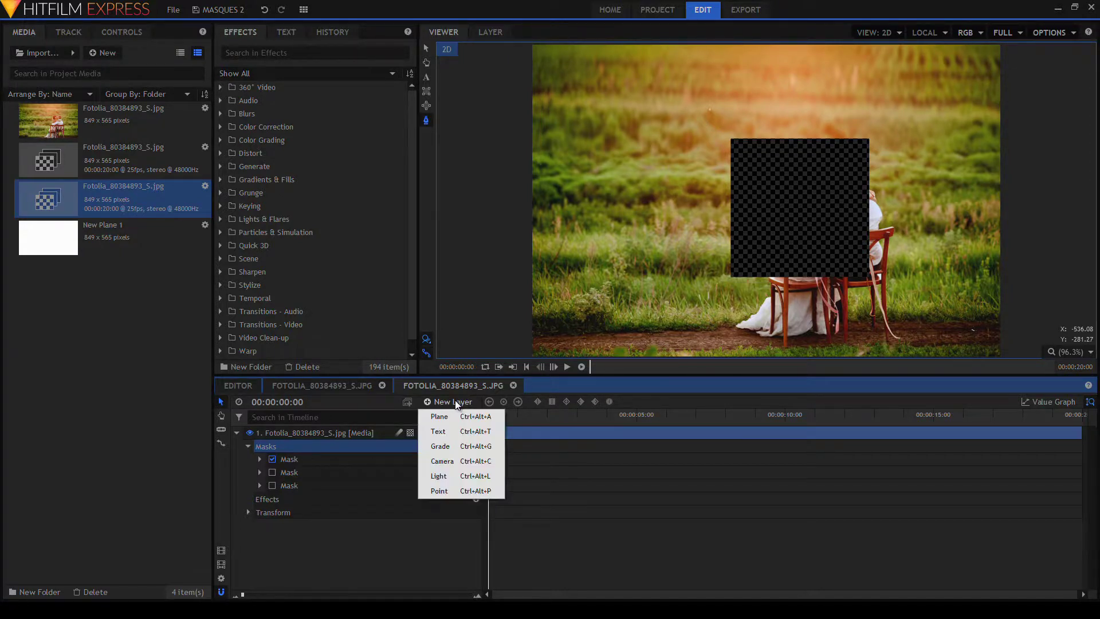
left_click(441, 416)
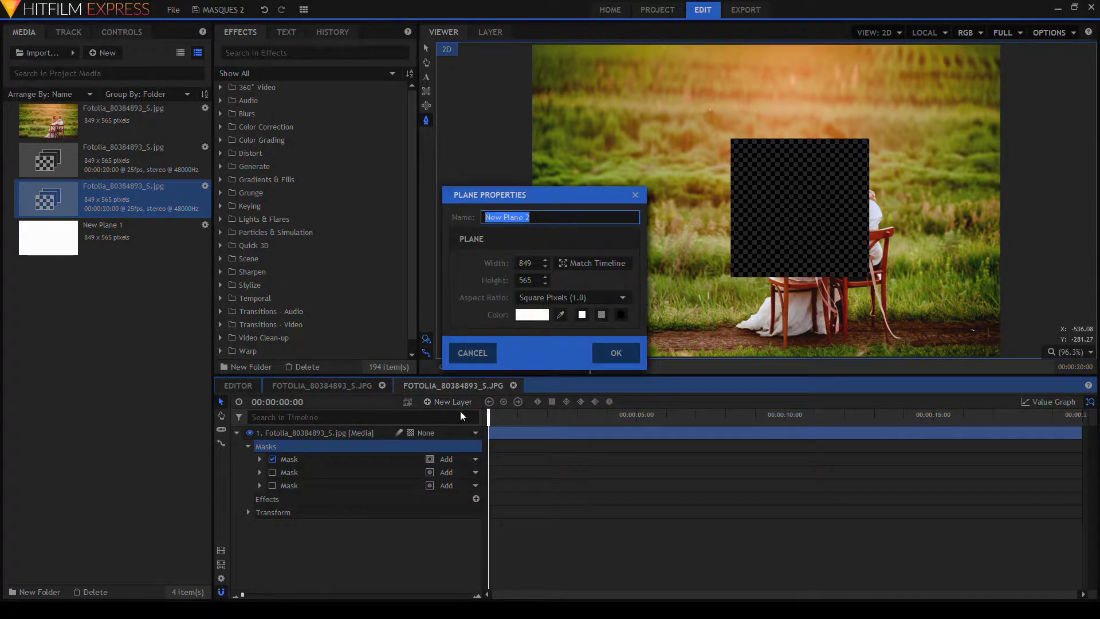
left_click(615, 353)
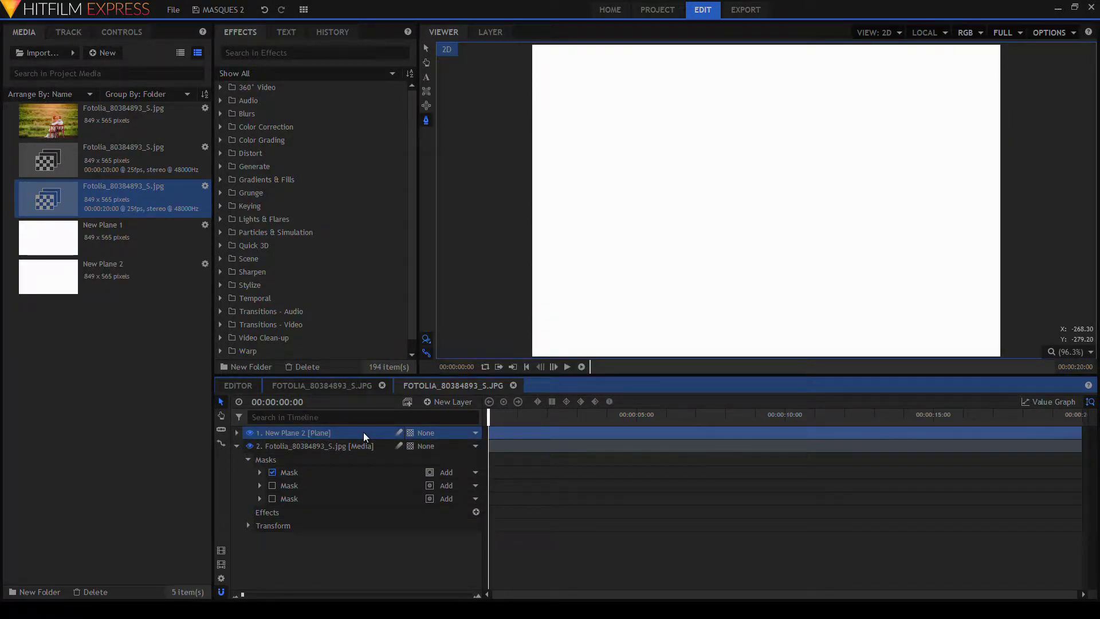
left_click_drag(363, 432, 349, 531)
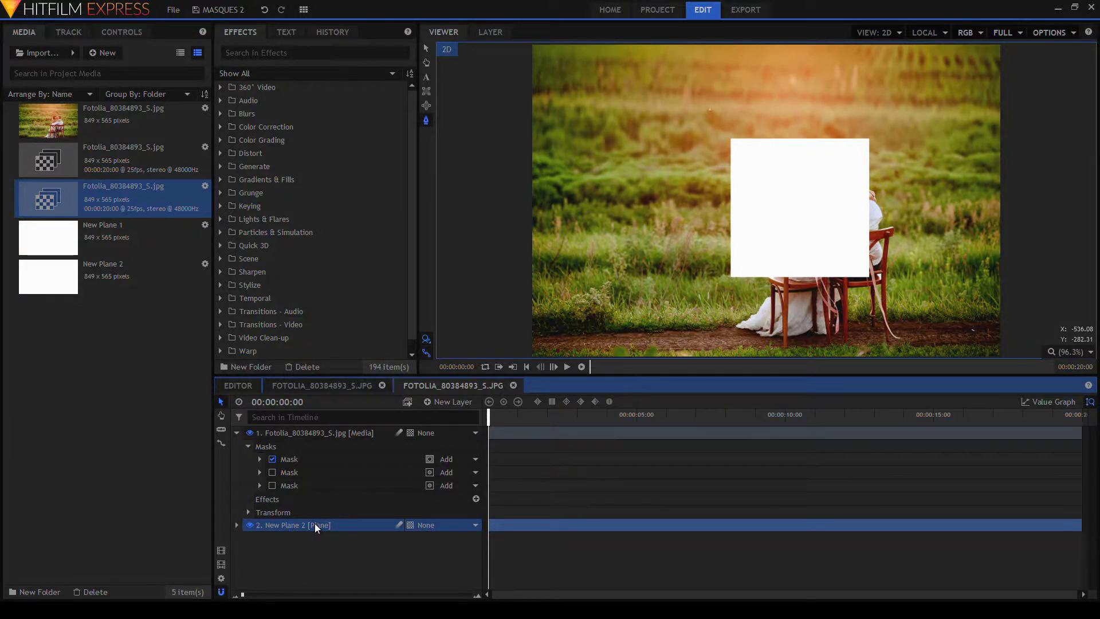
- Delete the plane layer from the timeline and switch off the square mask's inversion
key("Delete")
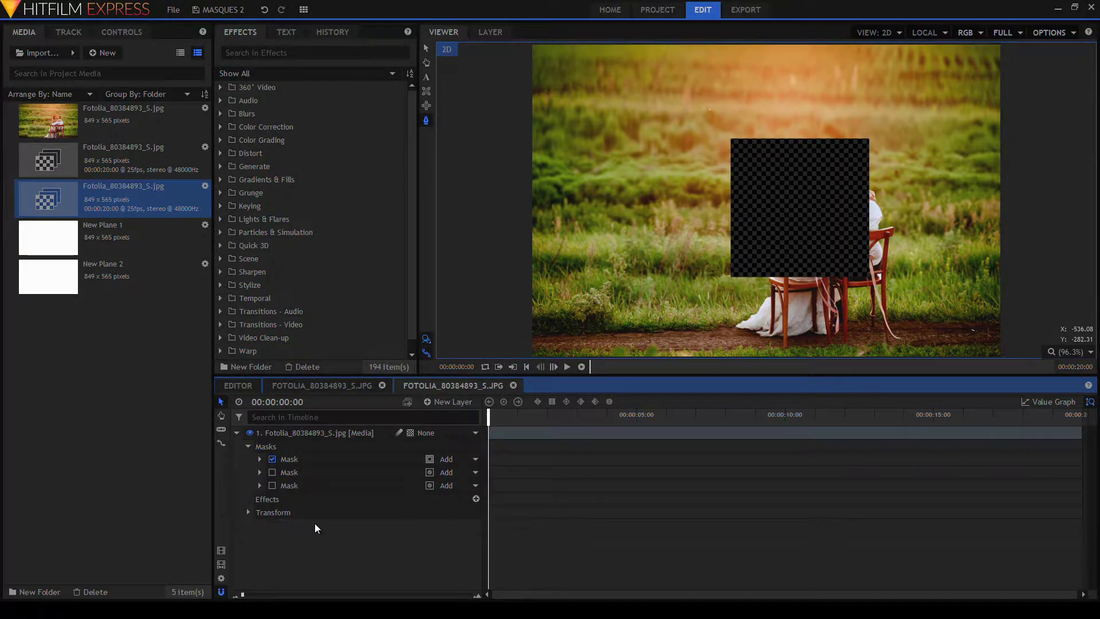
left_click(430, 459)
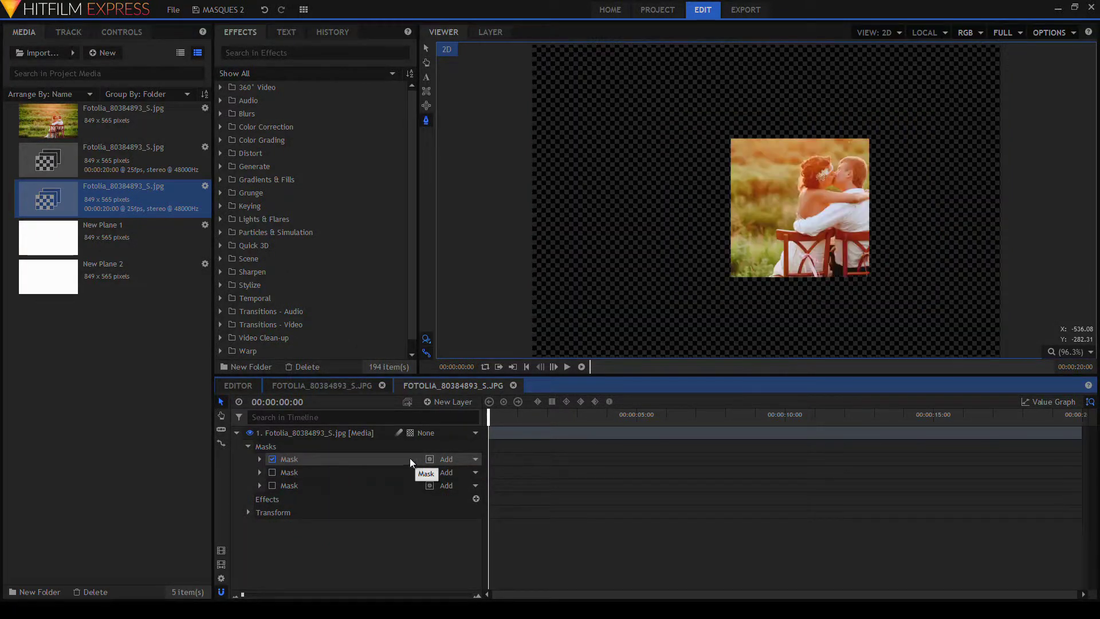
- Create a new white 849 x 565 plane layer and move it below the masked photo layer
left_click(442, 401)
left_click(439, 416)
left_click(610, 356)
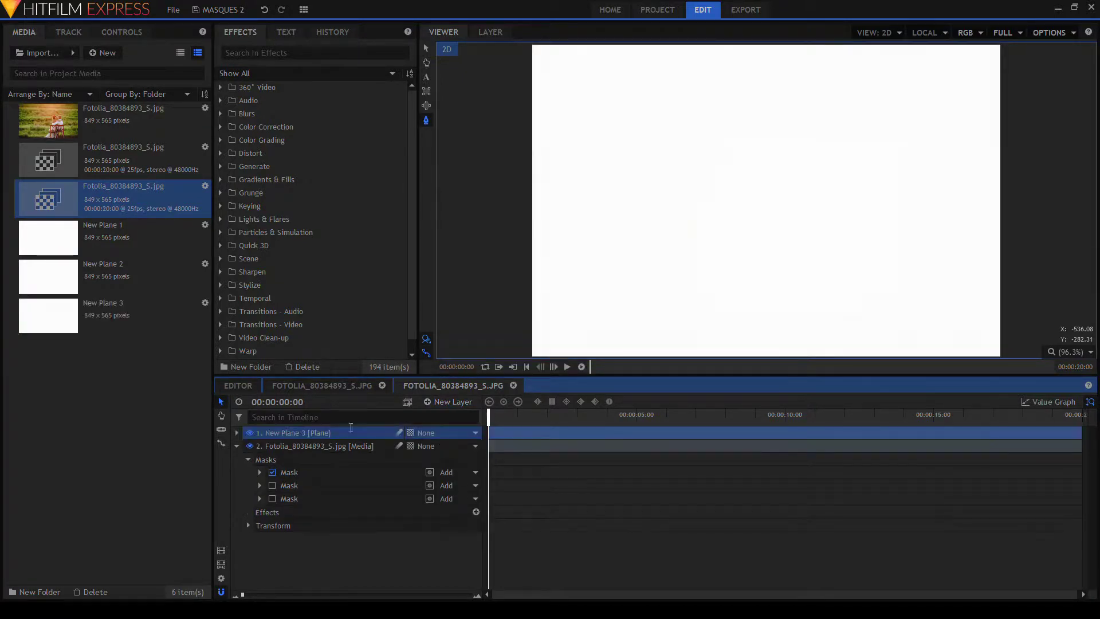
left_click_drag(348, 437, 315, 567)
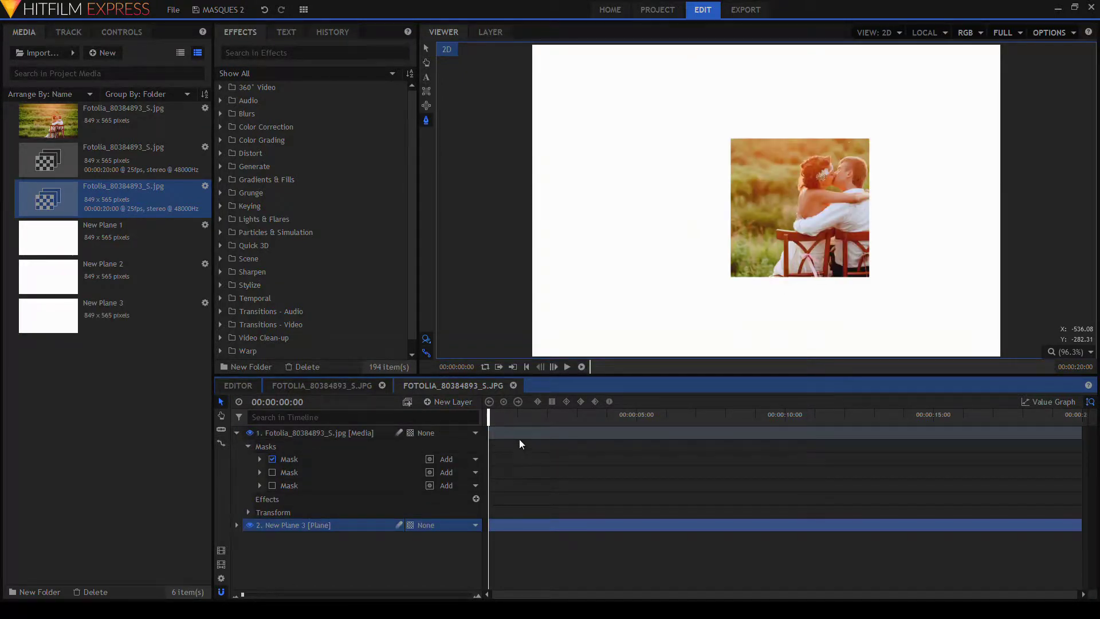
- Centre the square mask on the couple and enlarge it into a wider rectangle that includes most of the chairs
left_click(302, 449)
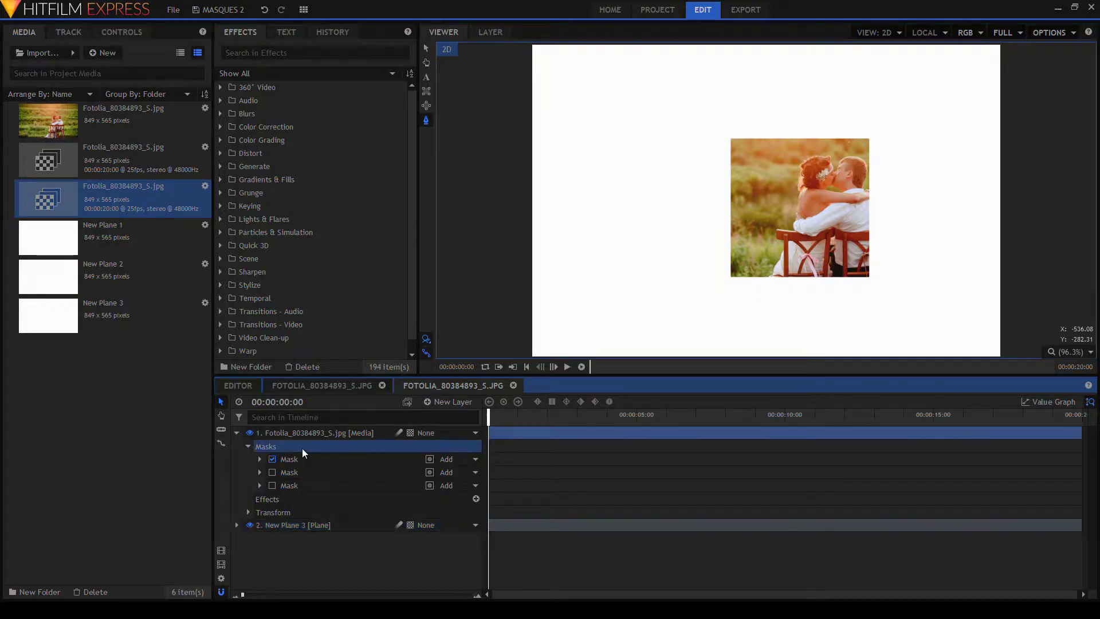
left_click(428, 45)
left_click(337, 458)
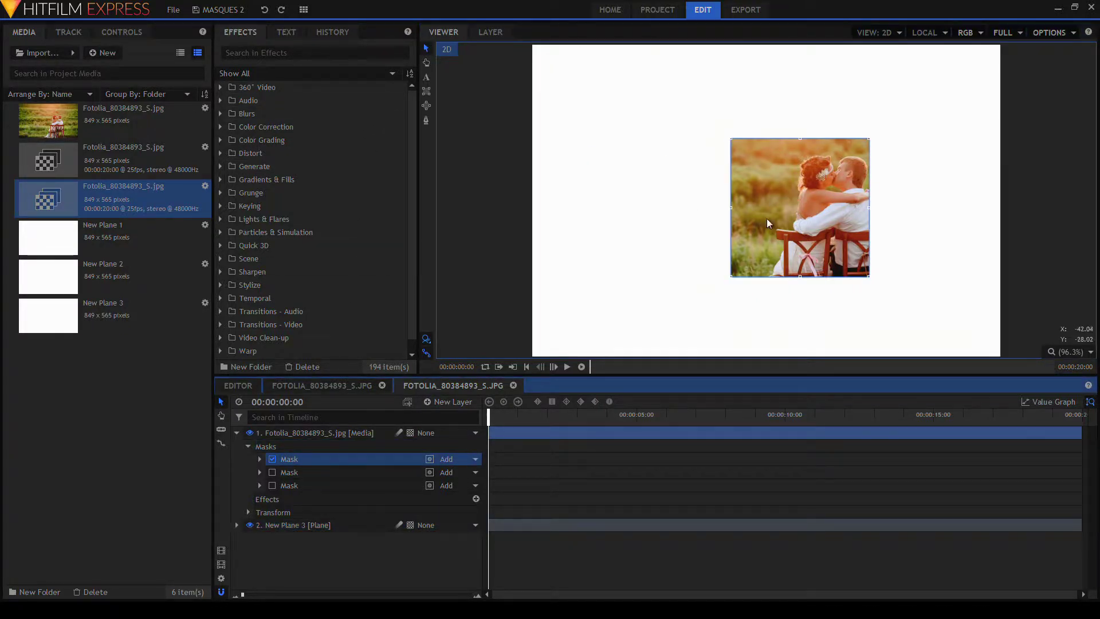
left_click_drag(801, 222, 842, 213)
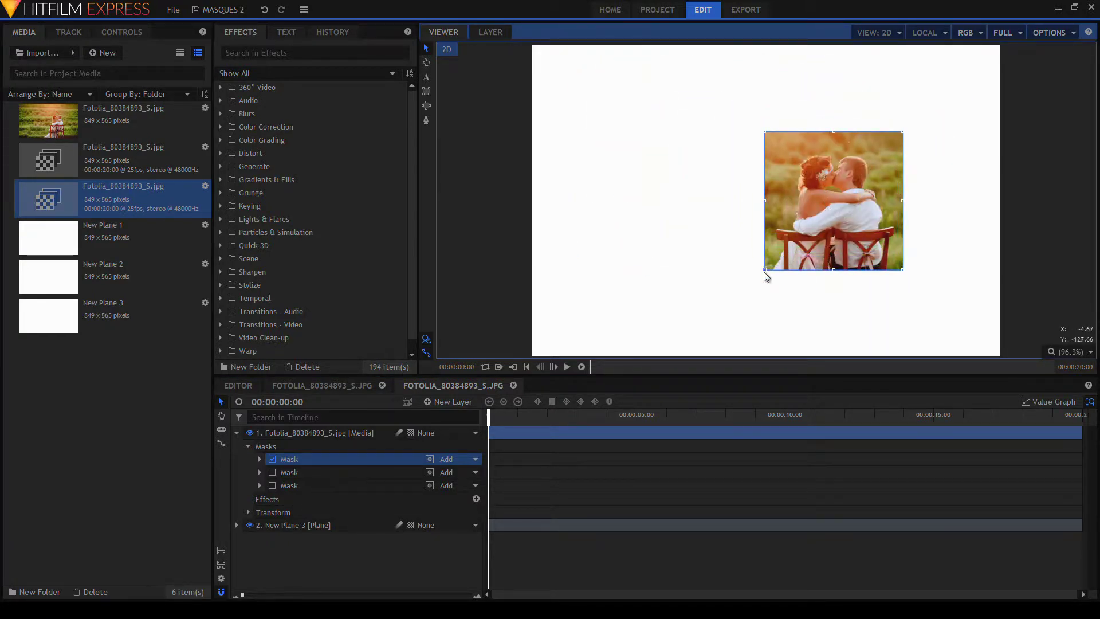
left_click_drag(766, 270, 728, 294)
left_click_drag(728, 201, 707, 201)
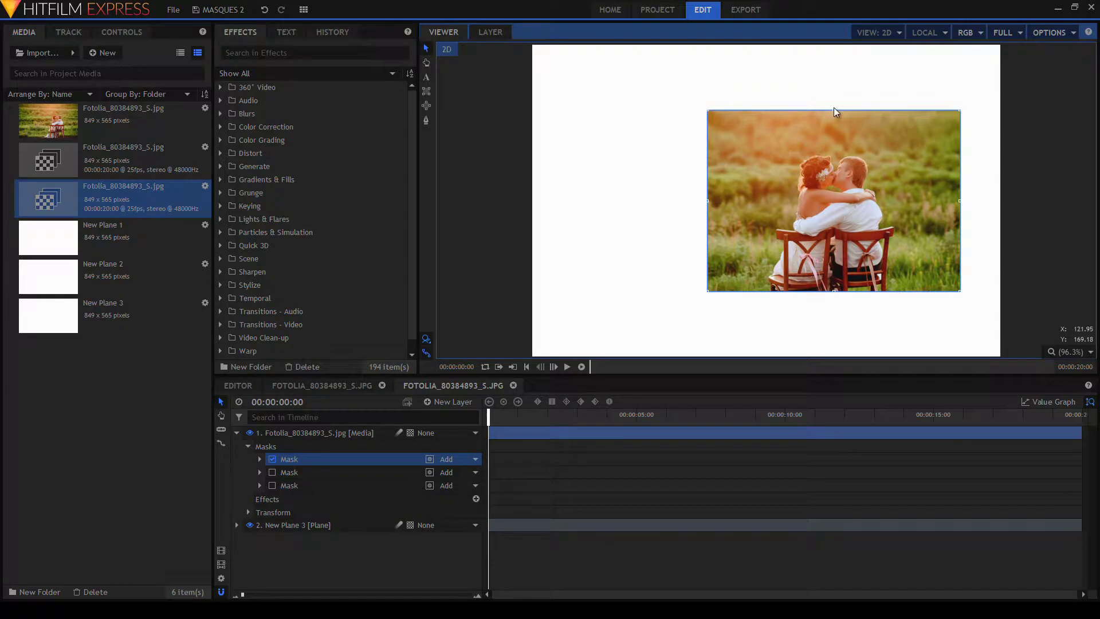
mouse_move(834, 110)
left_mouse_down()
mouse_move(835, 99)
mouse_move(812, 105)
left_mouse_up()
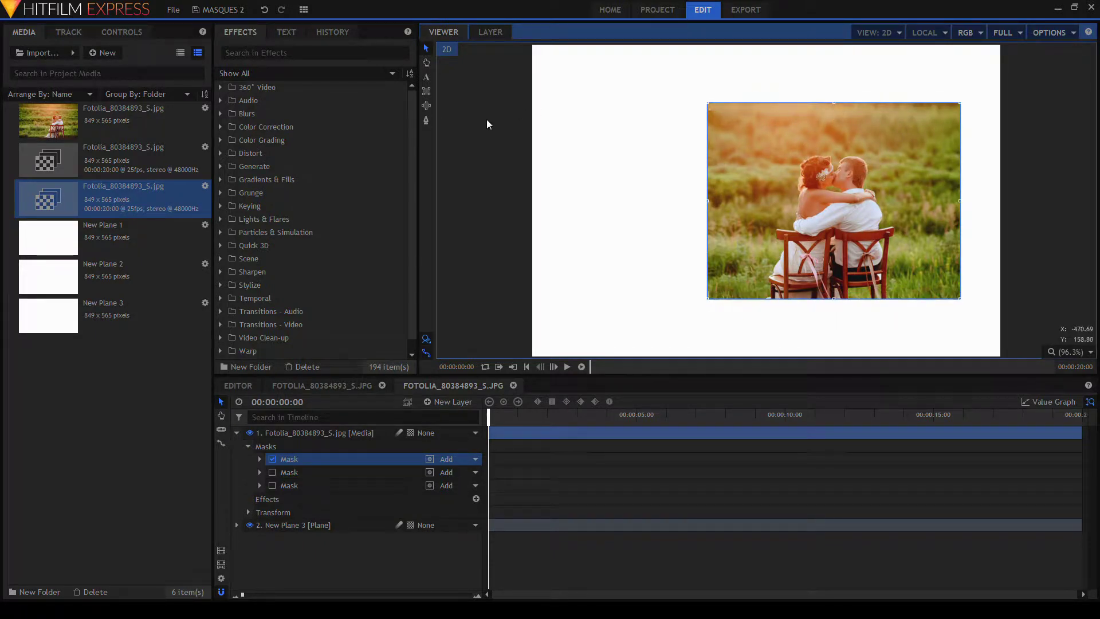
- Reshape the rectangular mask by pulling its lower-left corner outward and adding an outward left-edge point and a curved top-edge point
left_click(427, 121)
left_click_drag(706, 300, 635, 303)
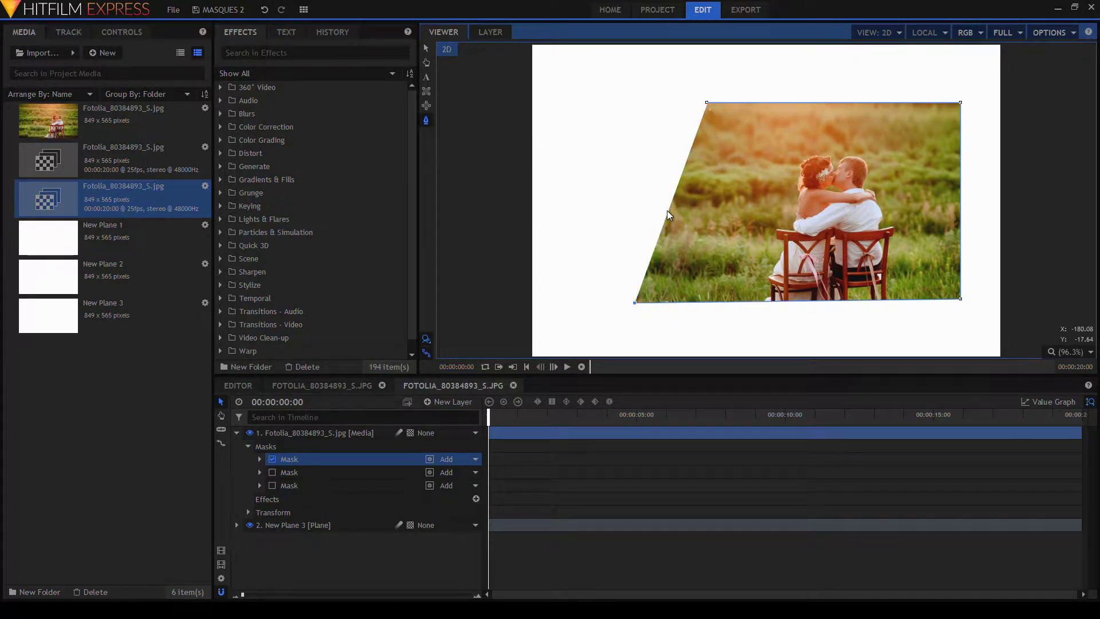
left_click(667, 212)
left_click_drag(659, 208, 599, 148)
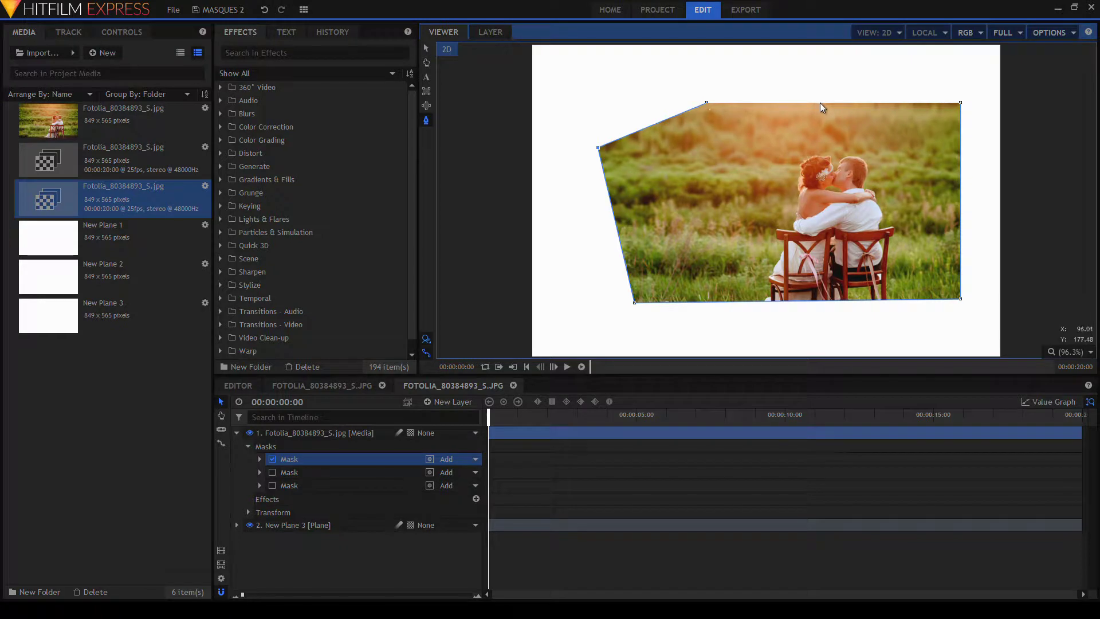
left_click_drag(821, 103, 850, 78)
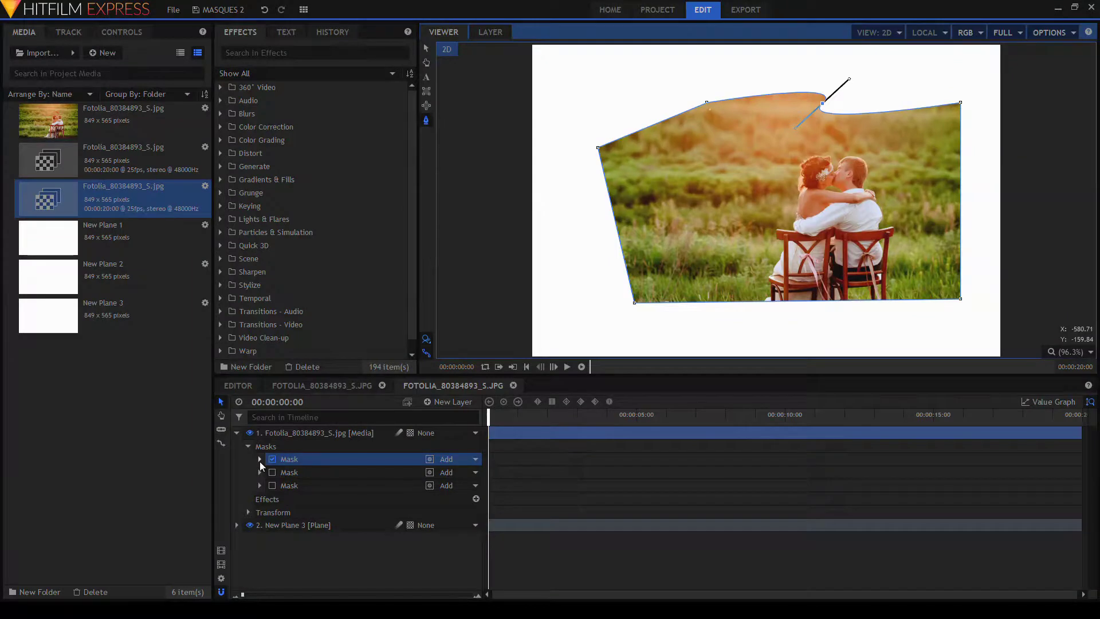
- Try out the active mask's expansion and set its feather strength to 51 px
left_click(260, 462)
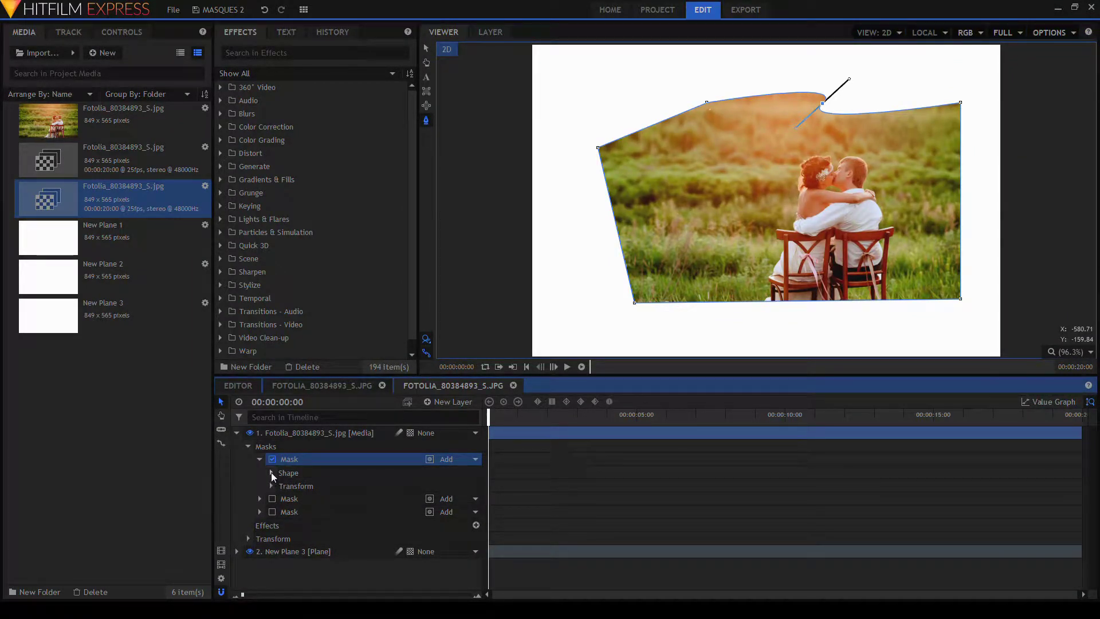
left_click(271, 473)
scroll(358, 504, "down", 1)
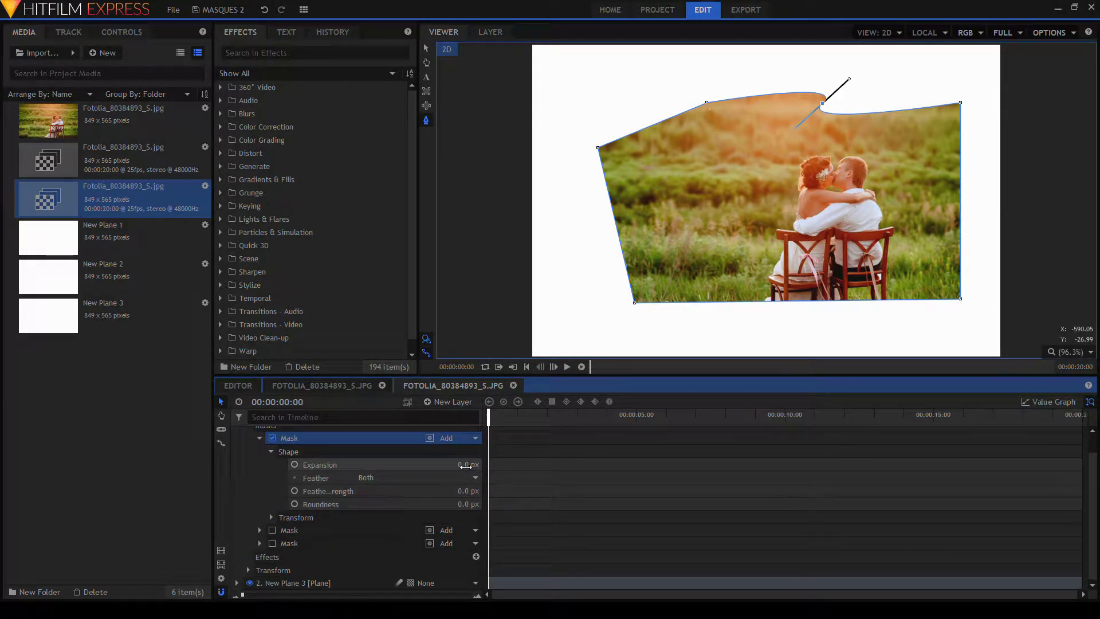
left_click_drag(466, 466, 453, 467)
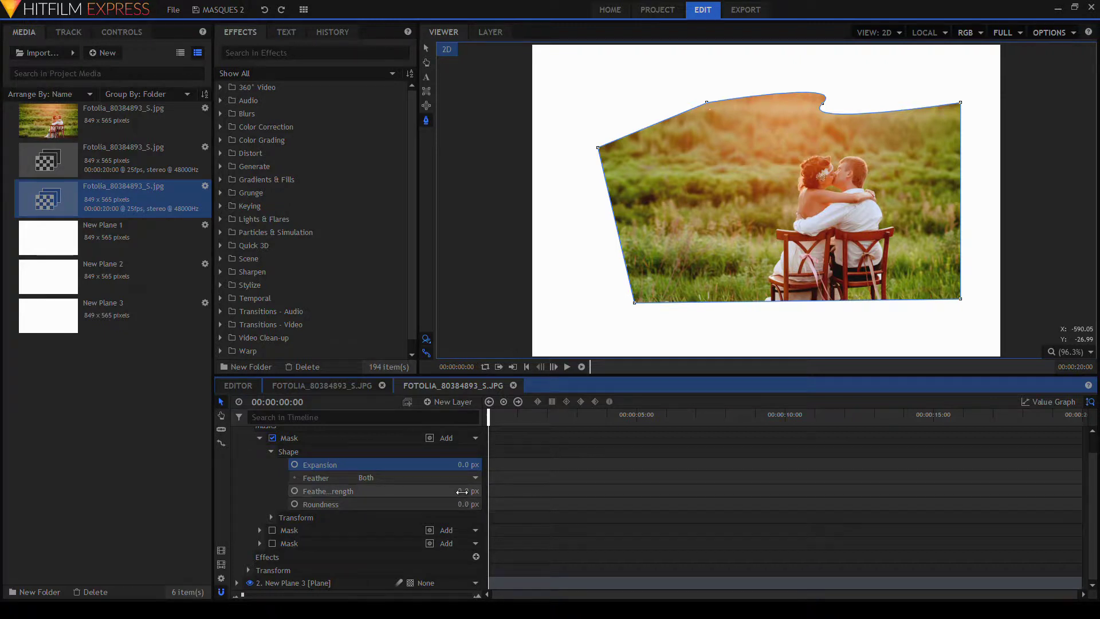
left_click_drag(462, 492, 345, 472)
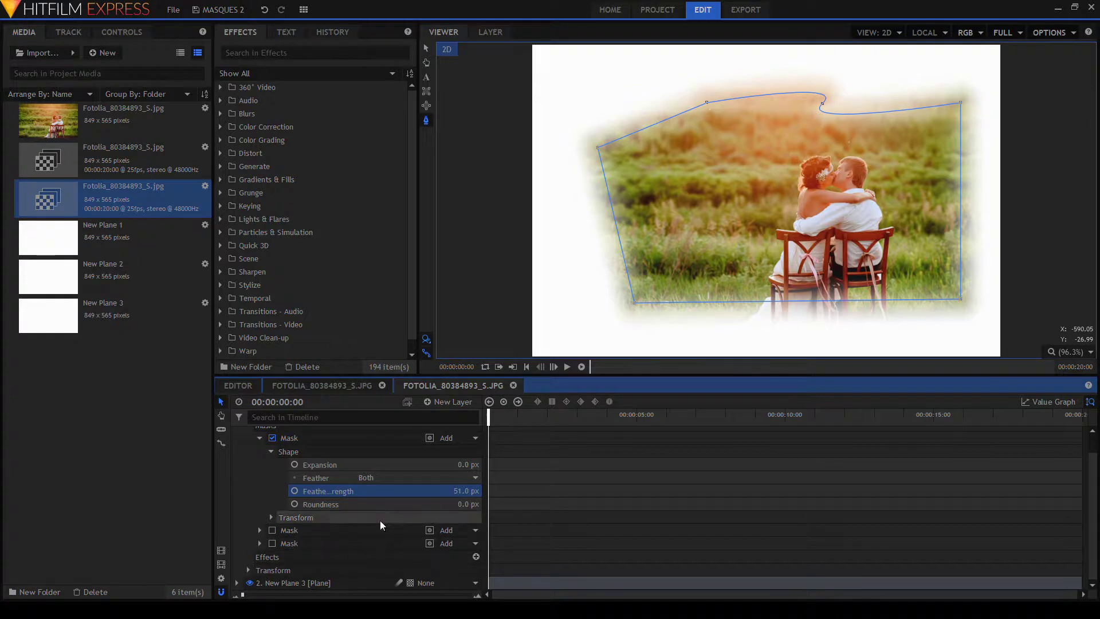
- Try the Out and In feather directions on the mask and return the feather to Both
left_click(442, 480)
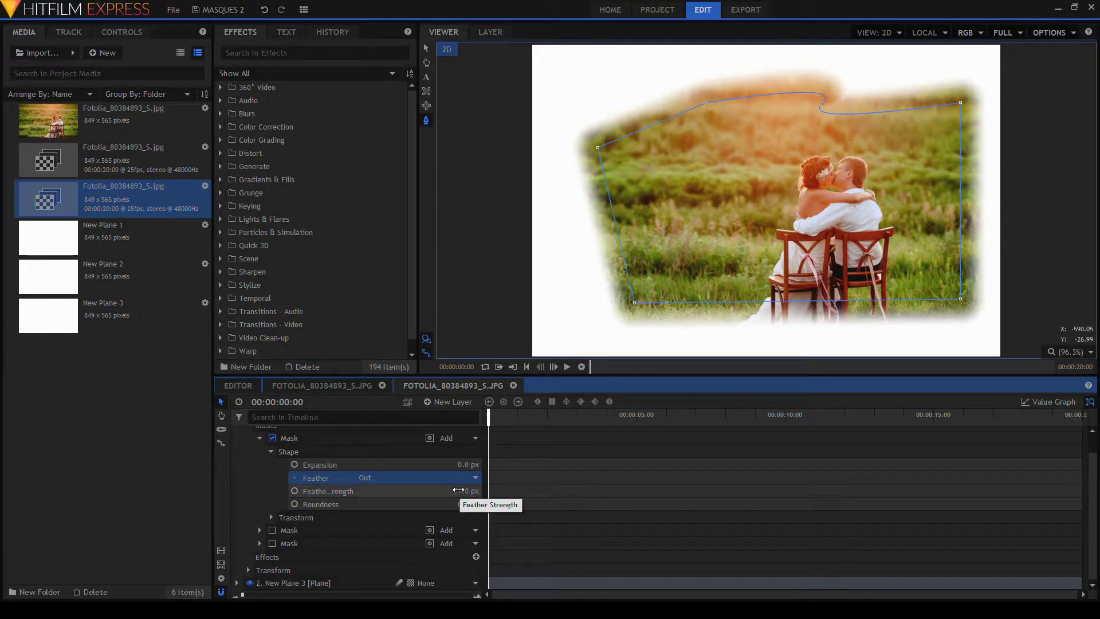
left_click(445, 478)
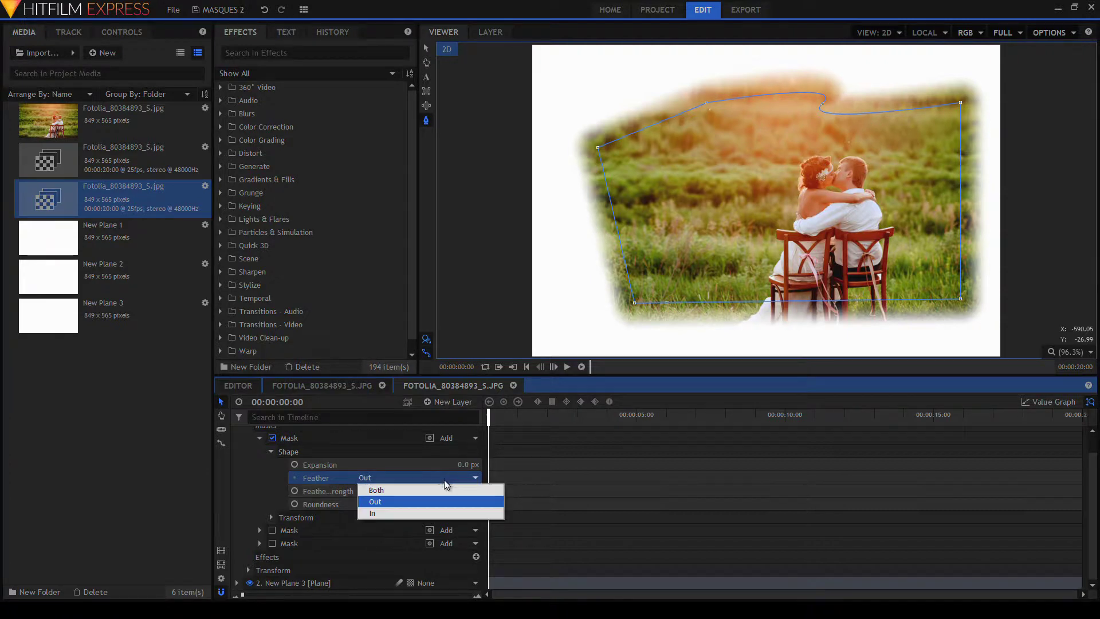
left_click(435, 513)
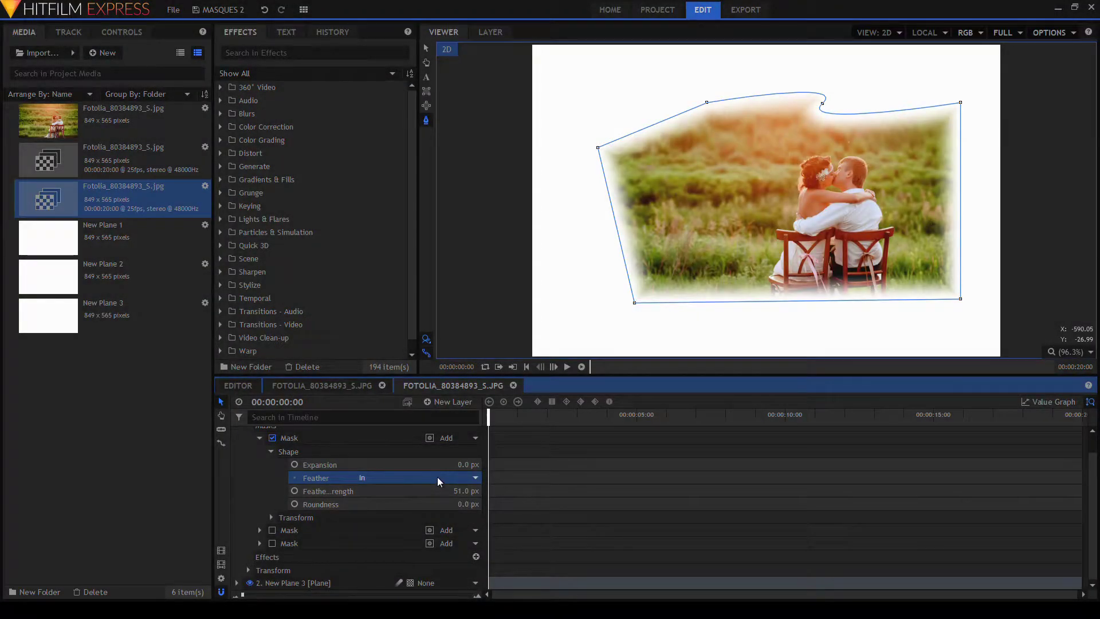
left_click(437, 477)
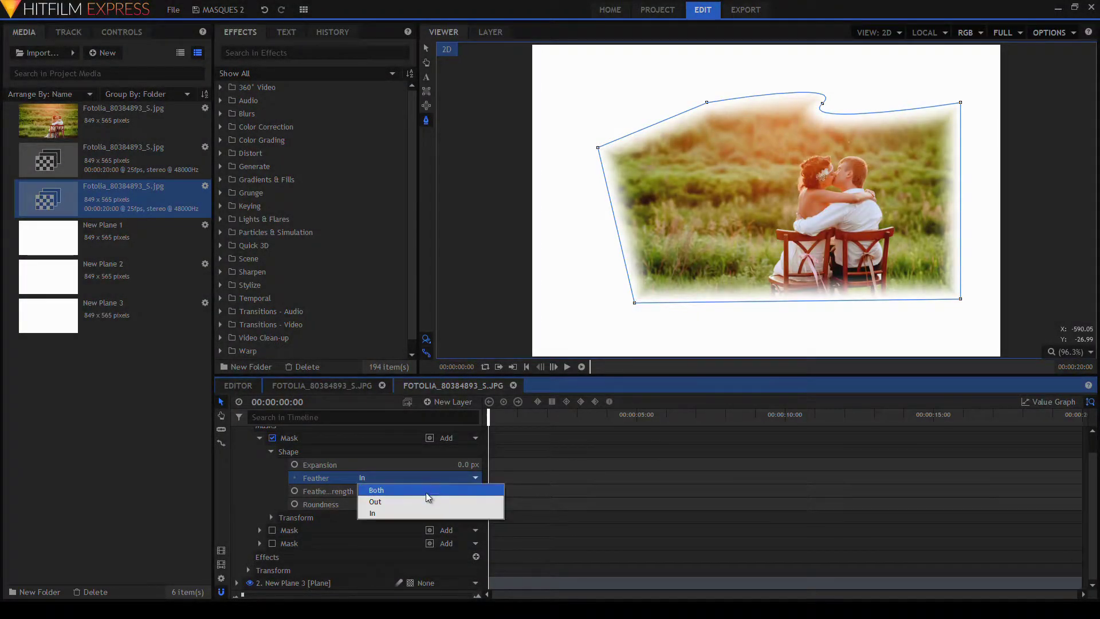
left_click(425, 490)
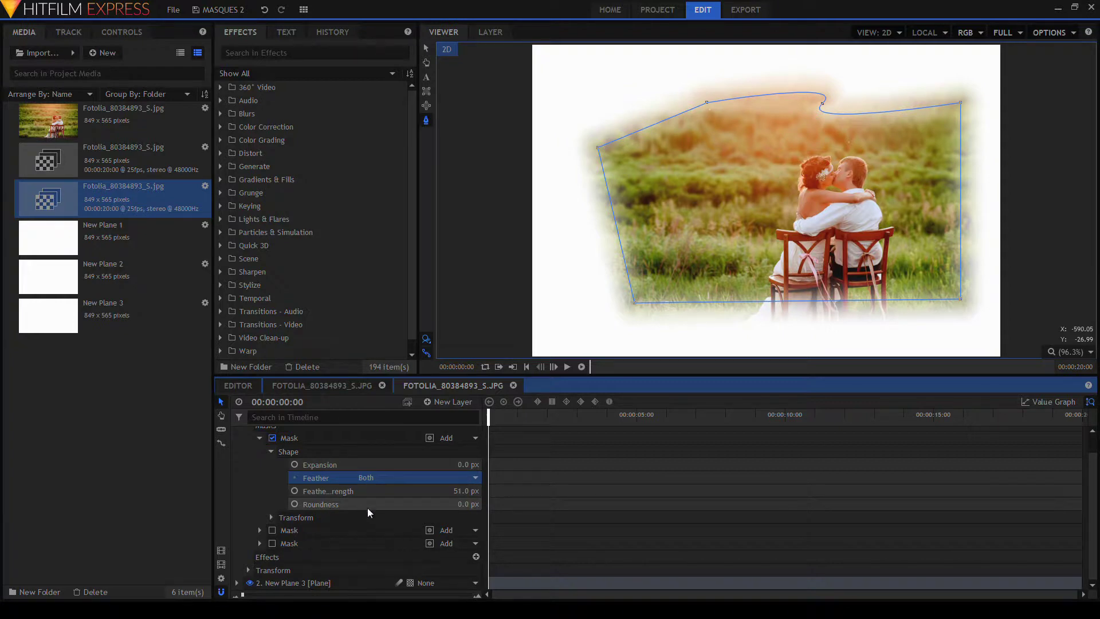
- Set the mask's roundness to 117 px and scale the mask up proportionally through its transform properties
left_click_drag(466, 504, 466, 505)
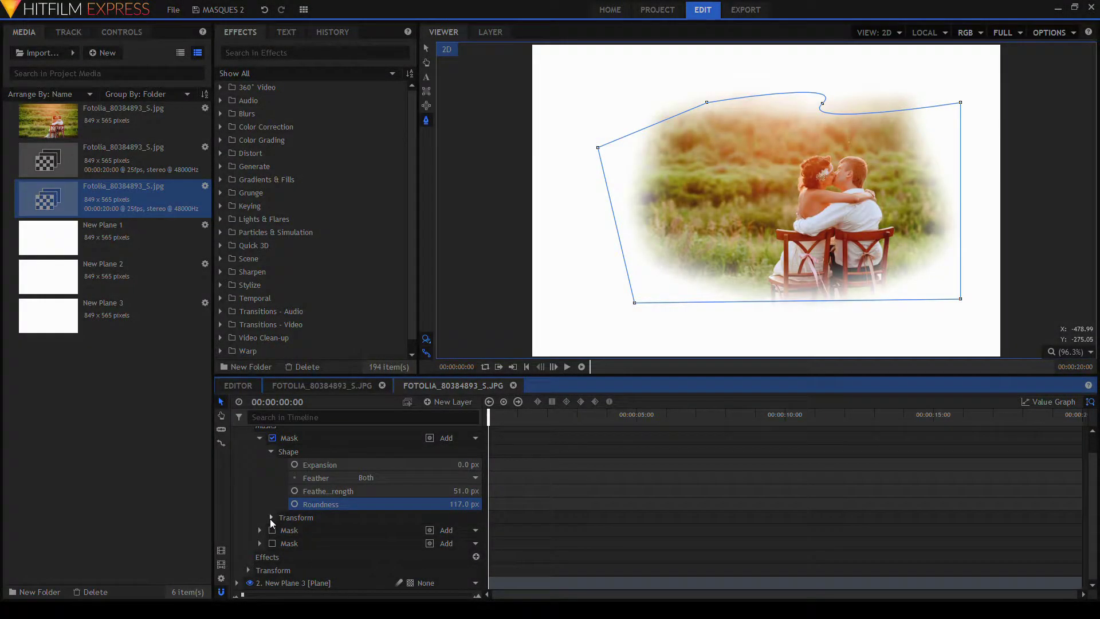
left_click(271, 518)
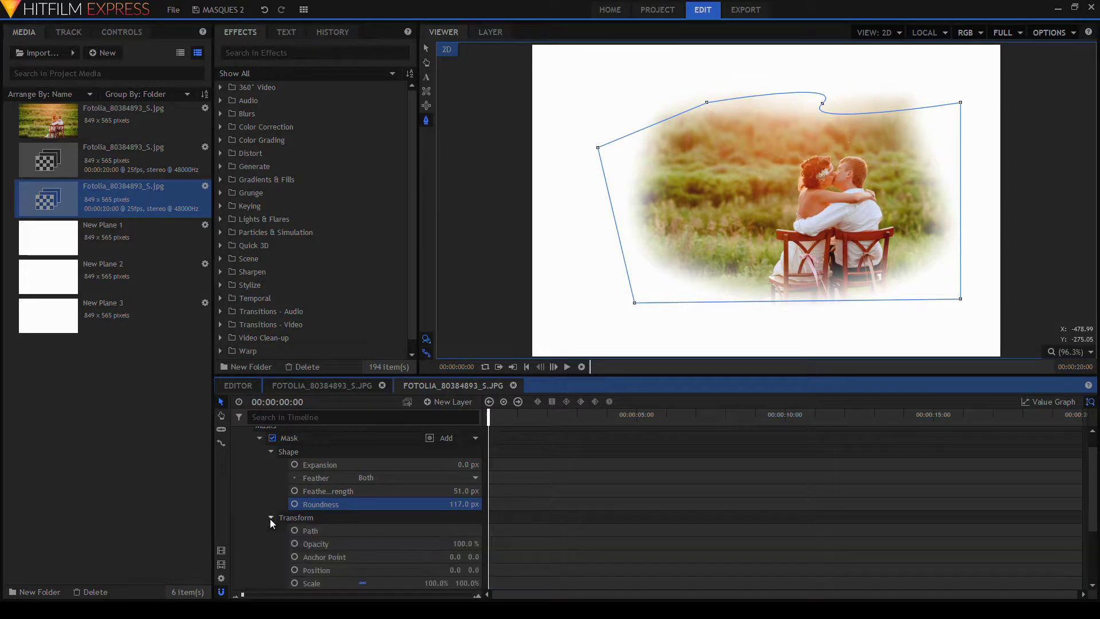
scroll(270, 518, "down", 3)
left_click(340, 459)
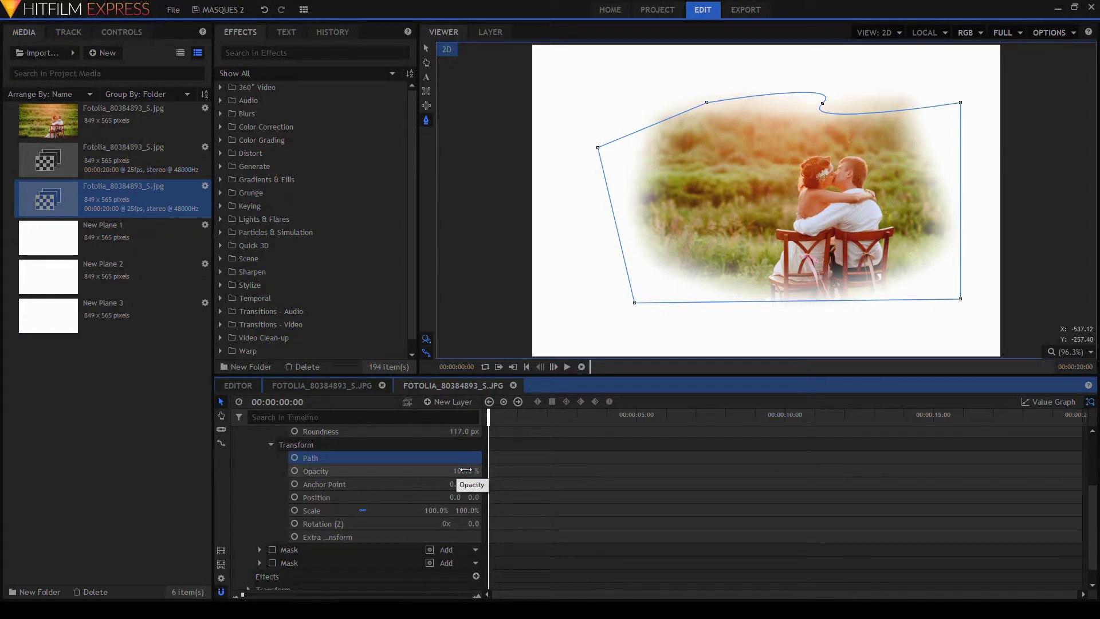
mouse_move(466, 470)
left_mouse_down()
mouse_move(453, 470)
mouse_move(474, 470)
left_mouse_up()
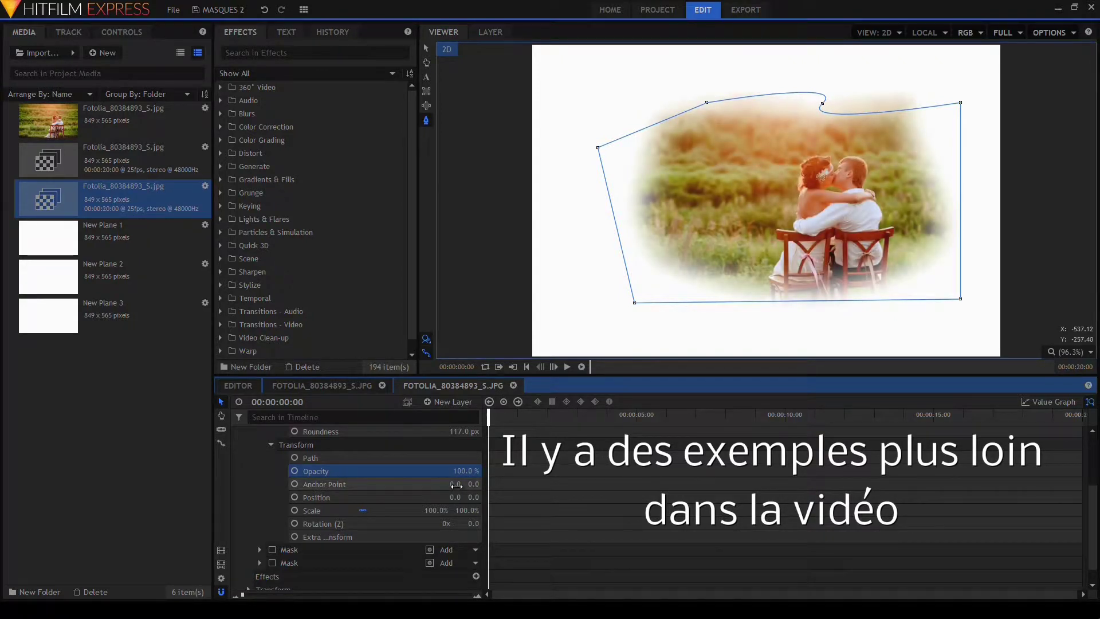
left_click_drag(457, 498, 480, 523)
left_click(446, 524)
left_click(337, 538)
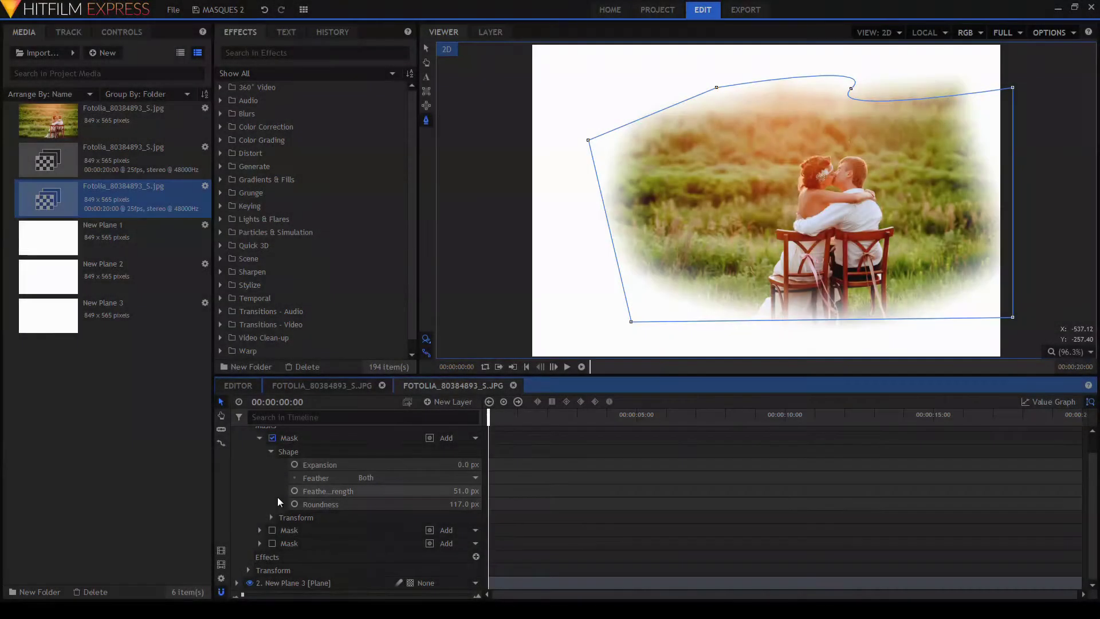
- Collapse the mask properties and look over the photo layer's own transform properties
left_click(271, 450)
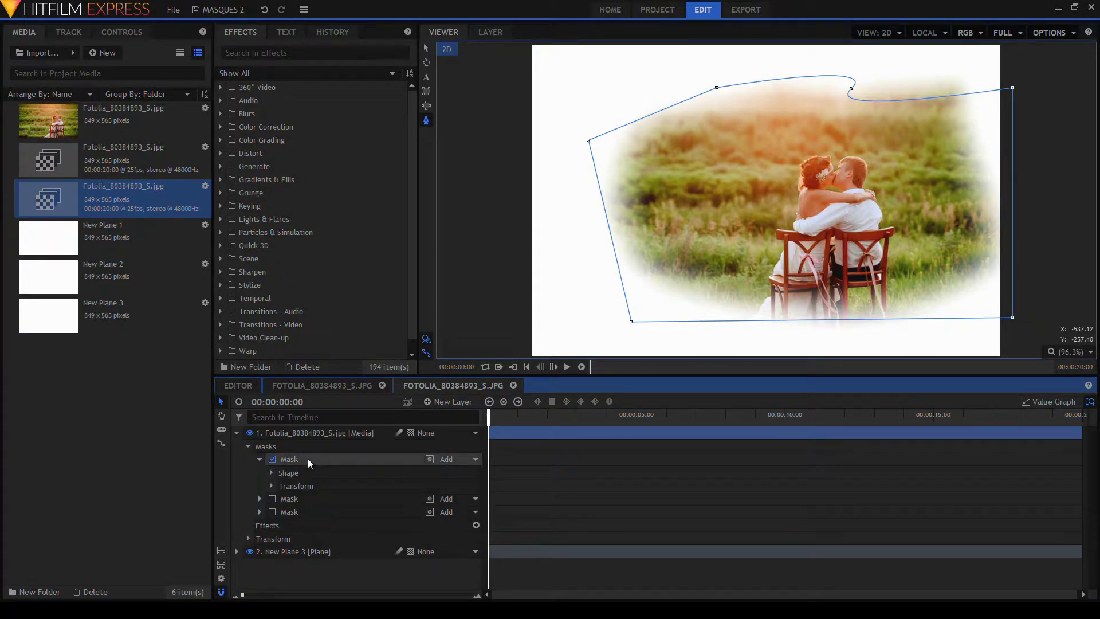
left_click(248, 446)
left_click(283, 435)
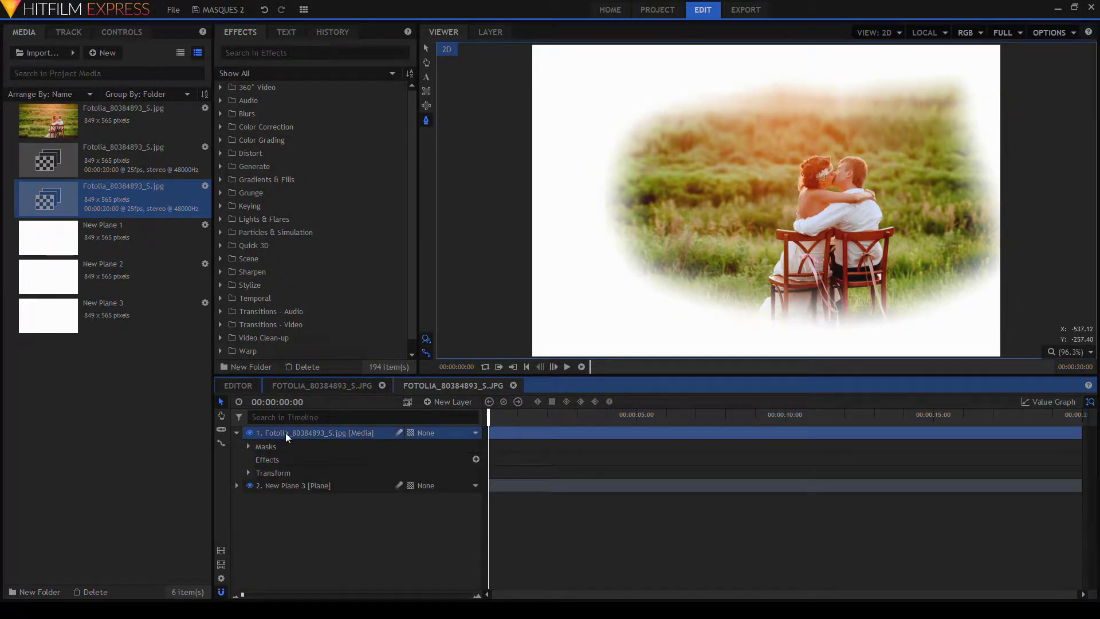
left_click(249, 472)
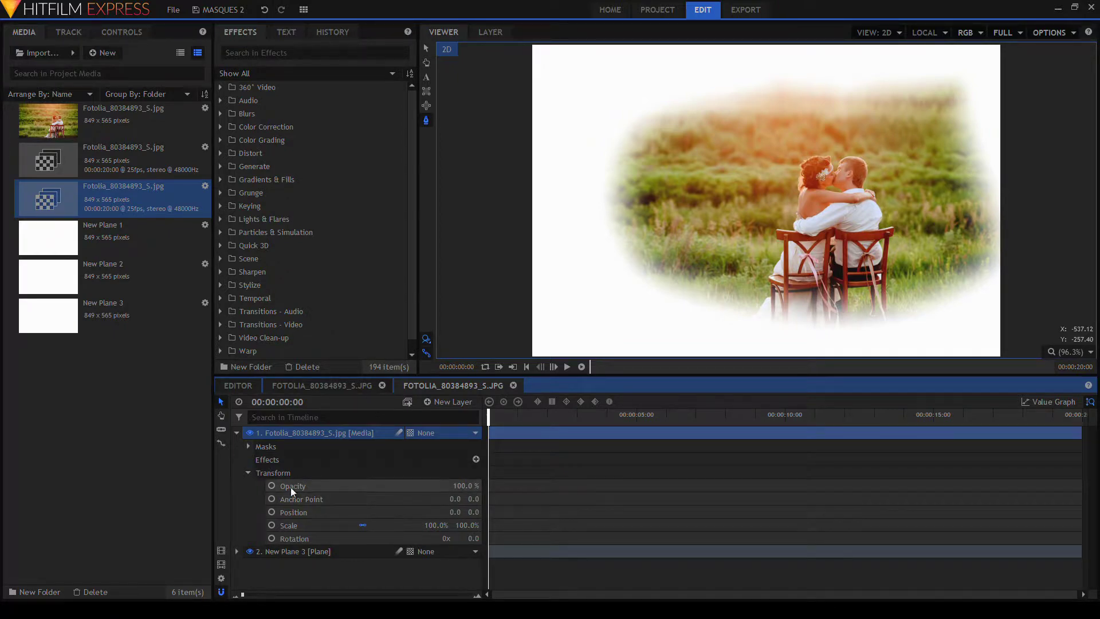
left_click(248, 473)
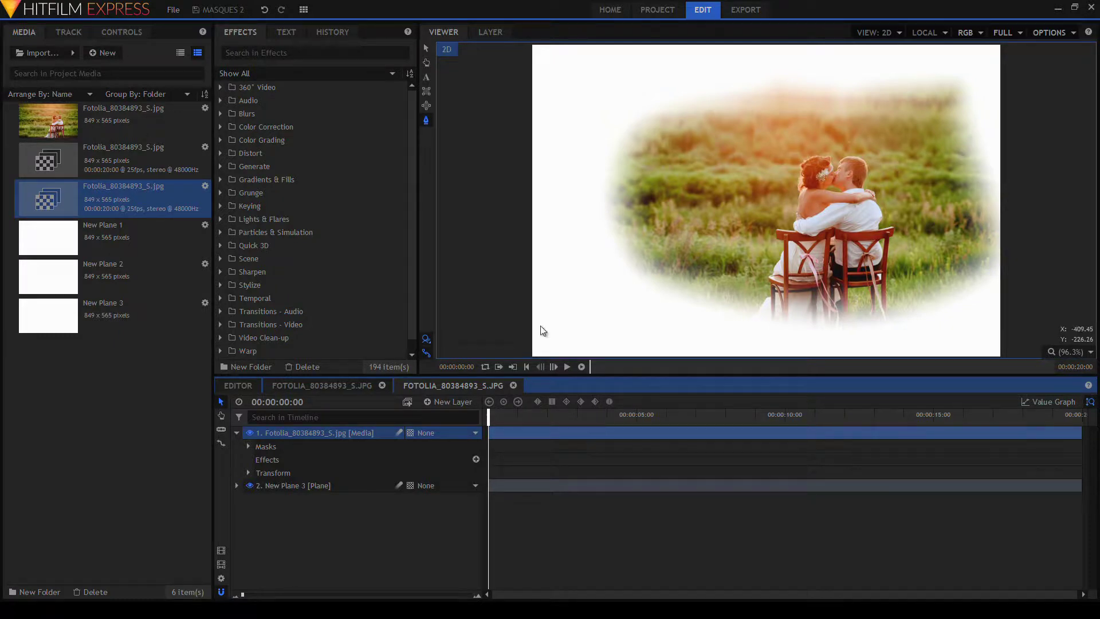
- Make a new composite shot from Fotolia_80384893_S.jpg and add New Plane 1 beneath the photo layer
left_click(153, 123)
right_click(153, 123)
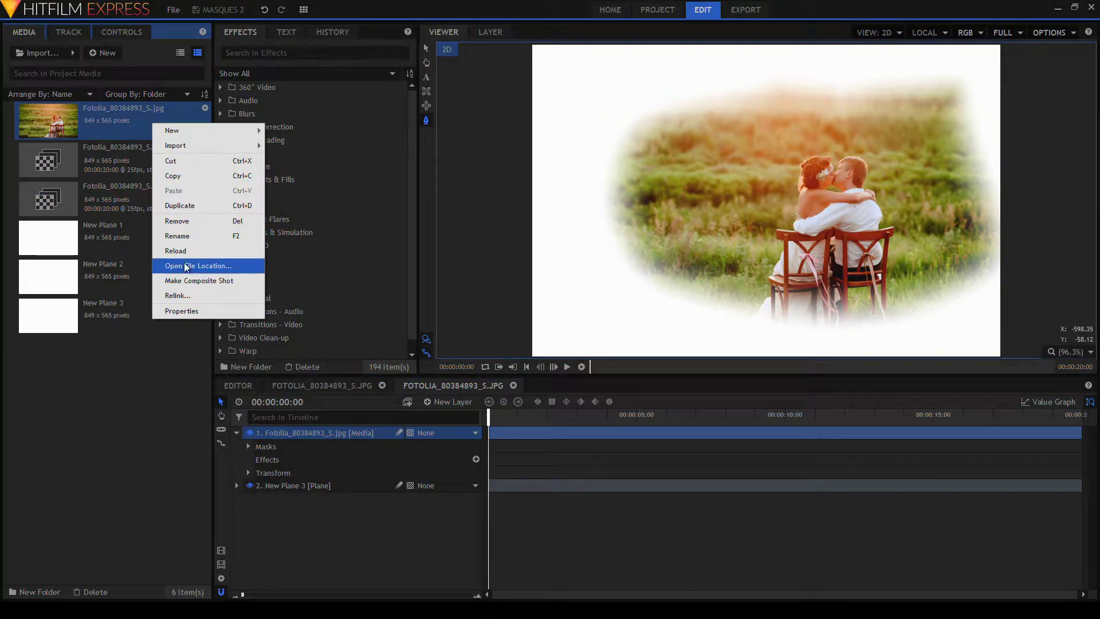
left_click(191, 282)
key("Return")
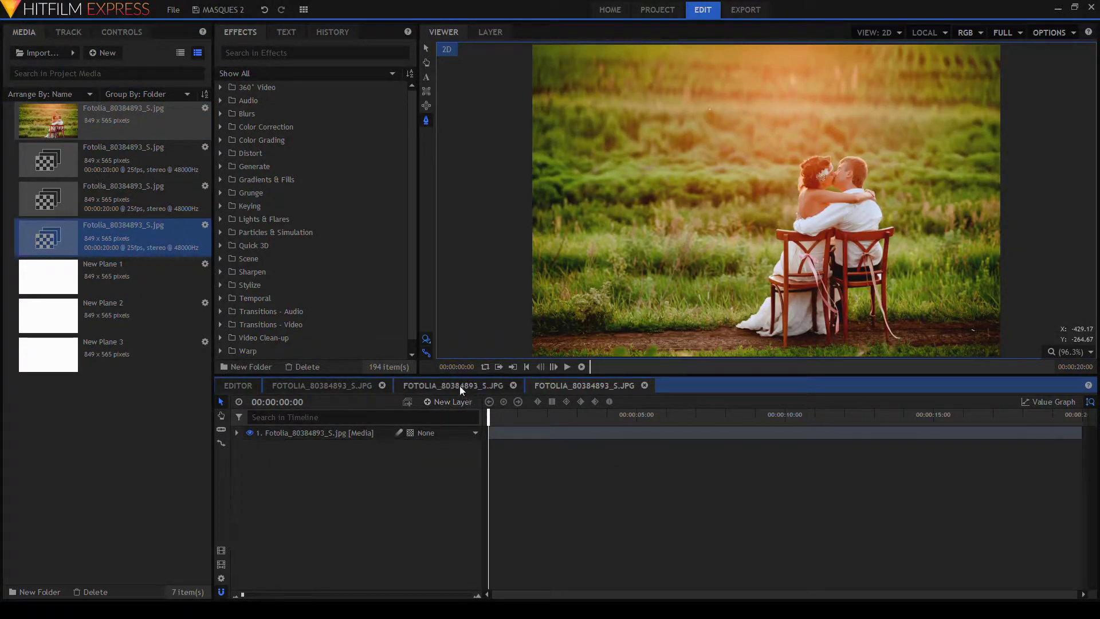
left_click(103, 275)
left_click_drag(108, 270, 356, 490)
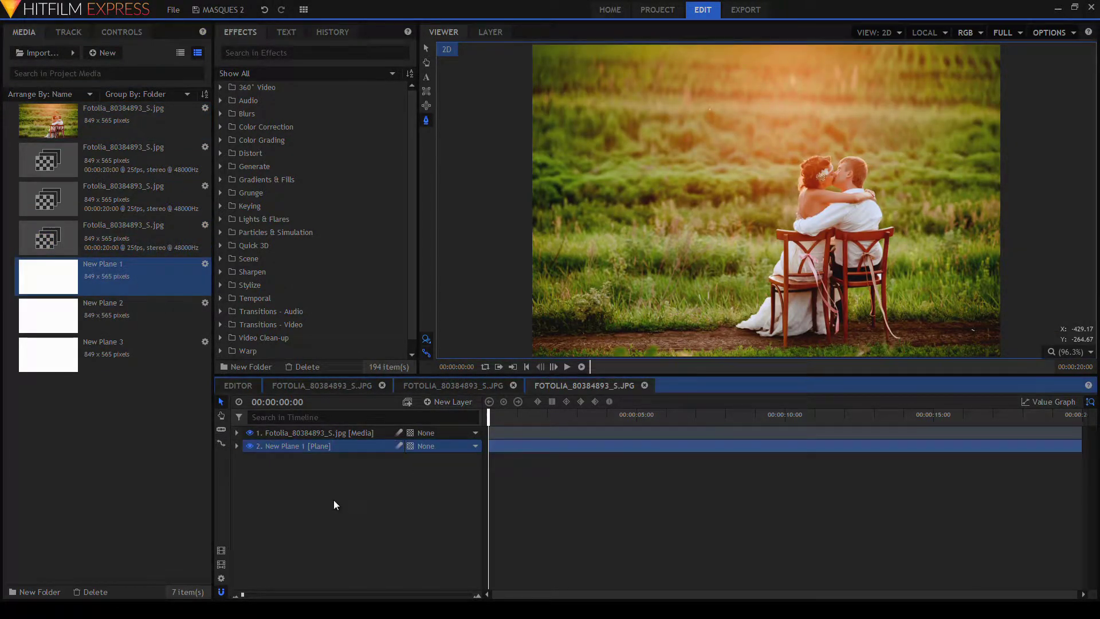
- Draw a circular mask on the photo layer and move it over the couple's faces
left_click(284, 432)
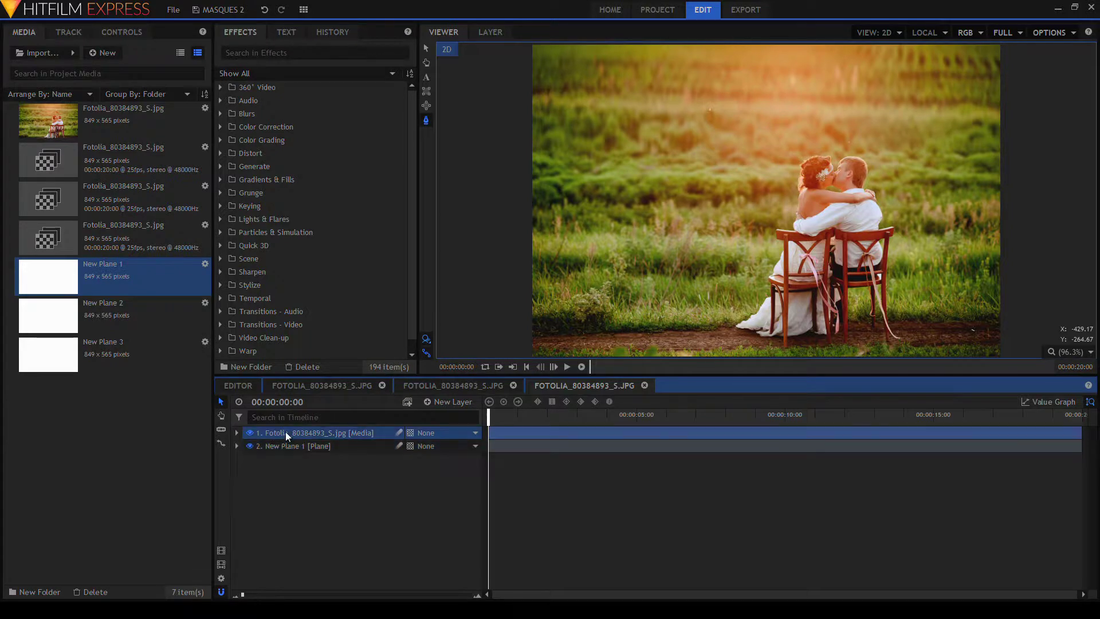
left_click(426, 105)
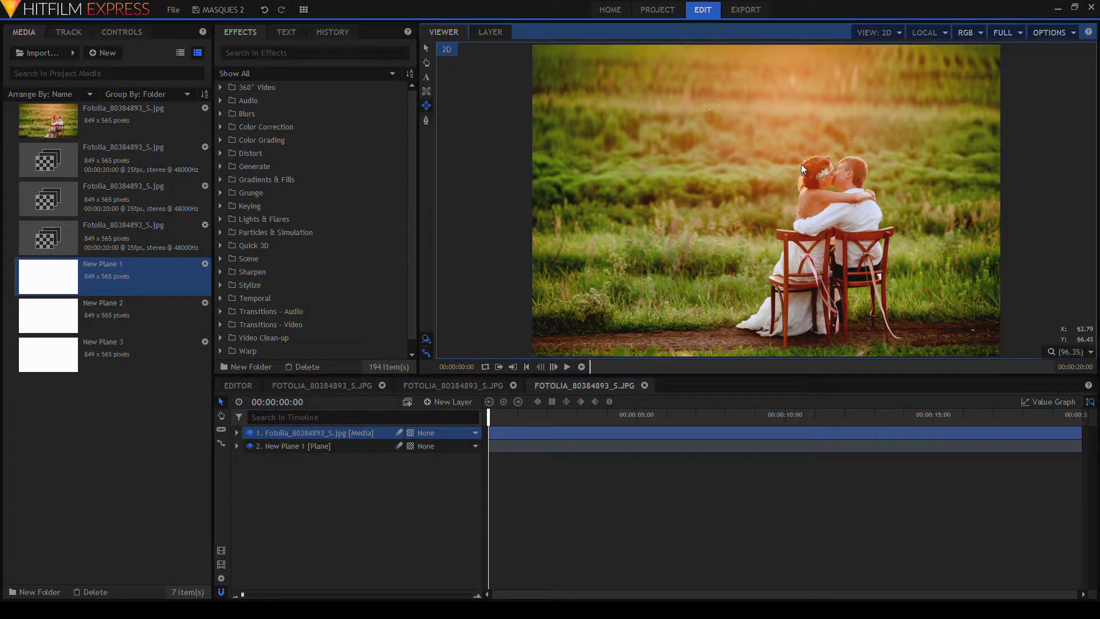
left_click_drag(802, 164, 890, 248)
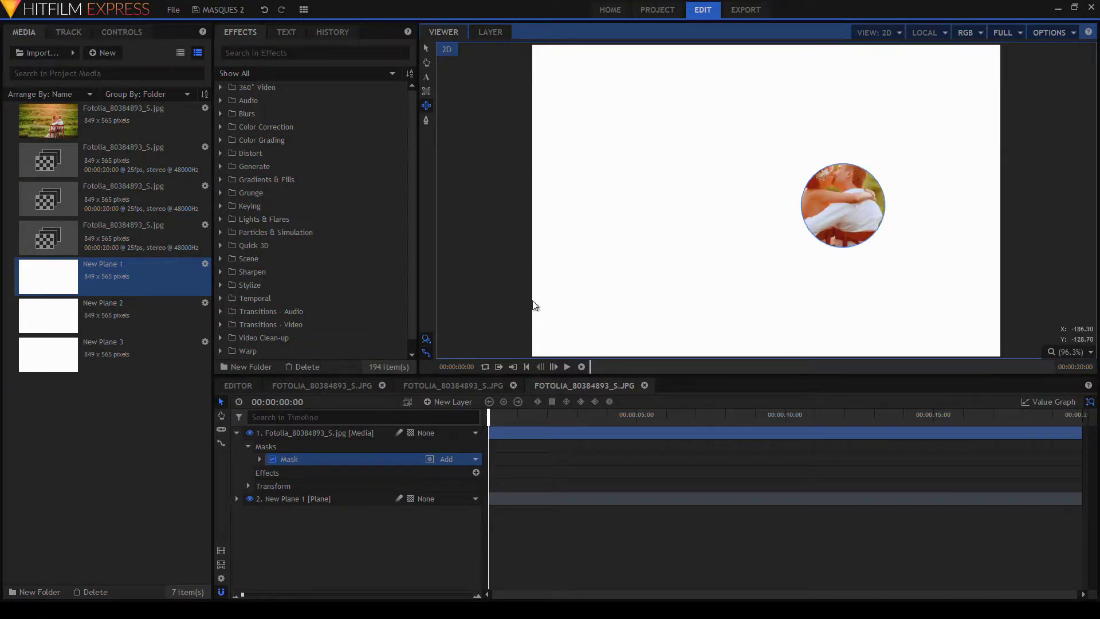
left_click(426, 48)
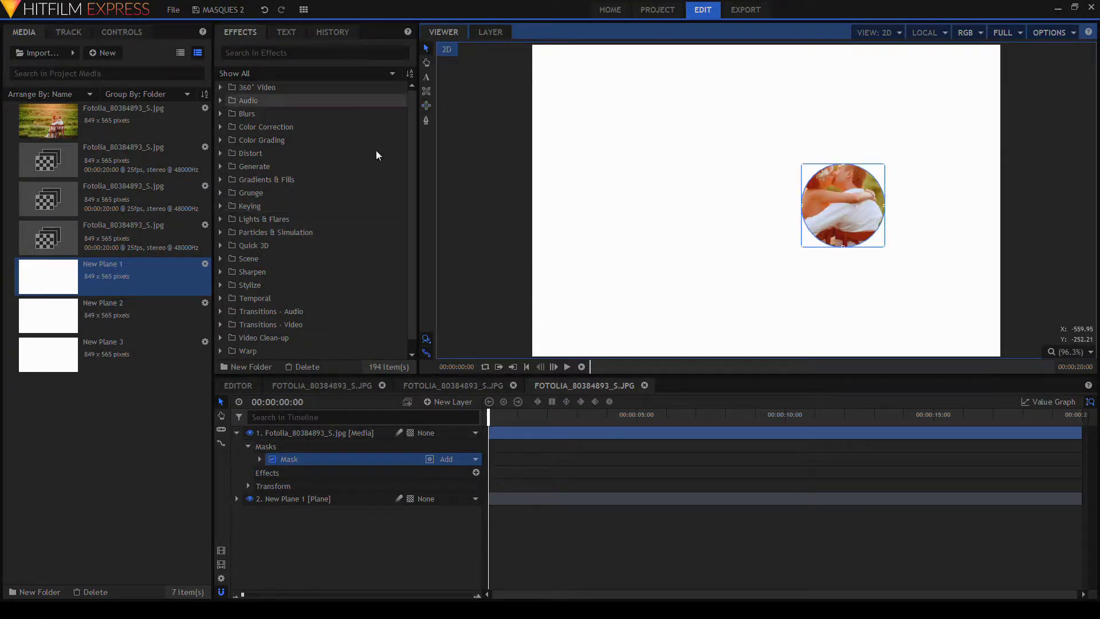
left_click_drag(841, 221, 833, 198)
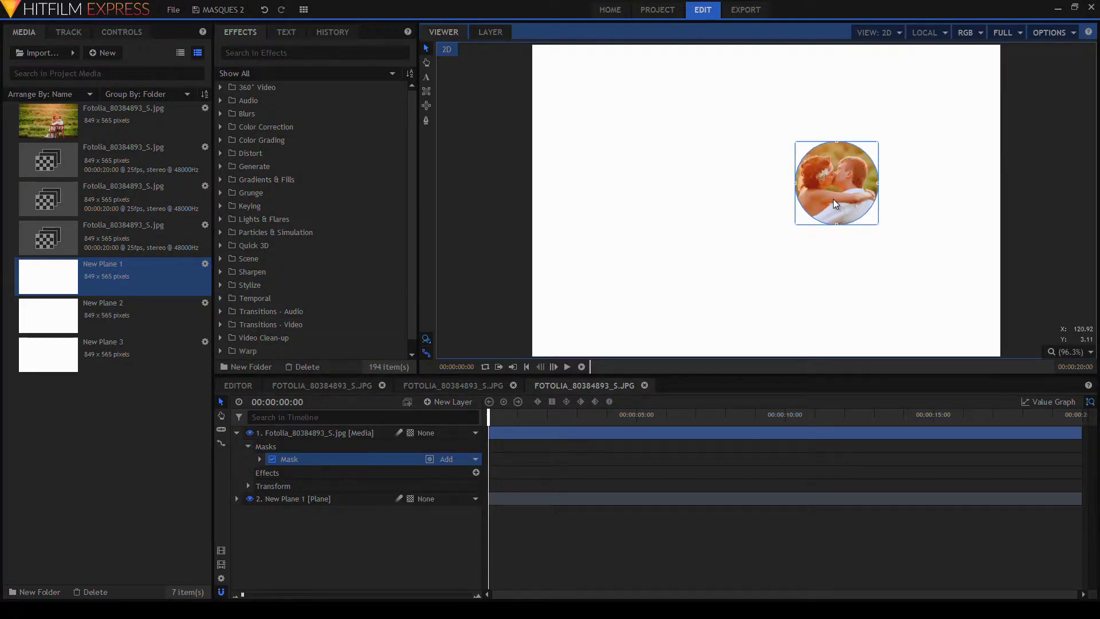
- Set the circular mask's feather strength to 50 px
left_click(260, 460)
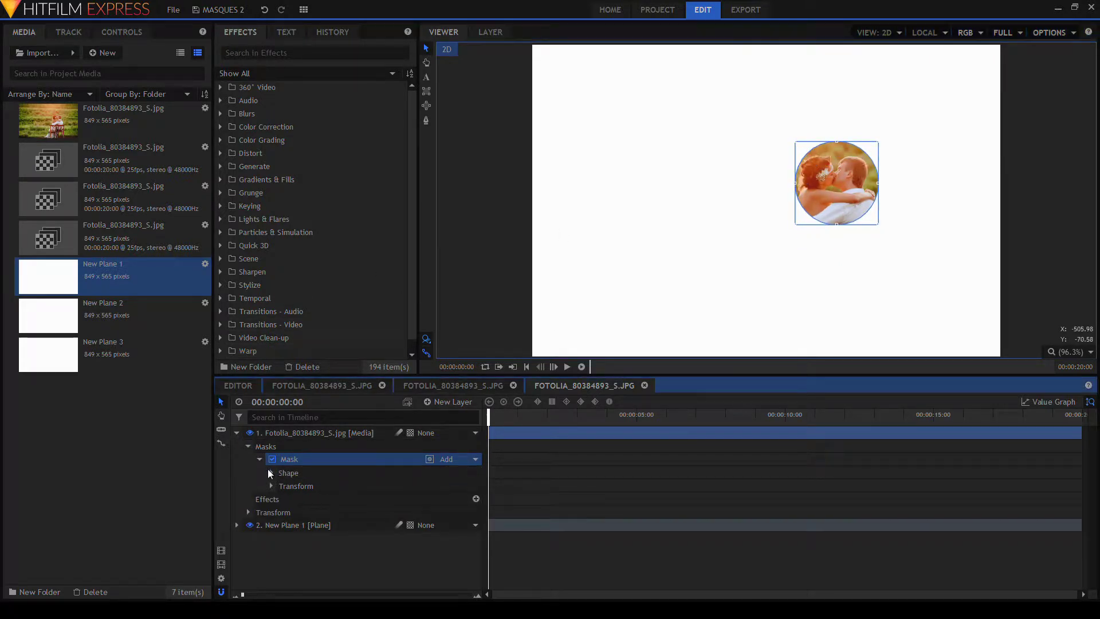
left_click(270, 472)
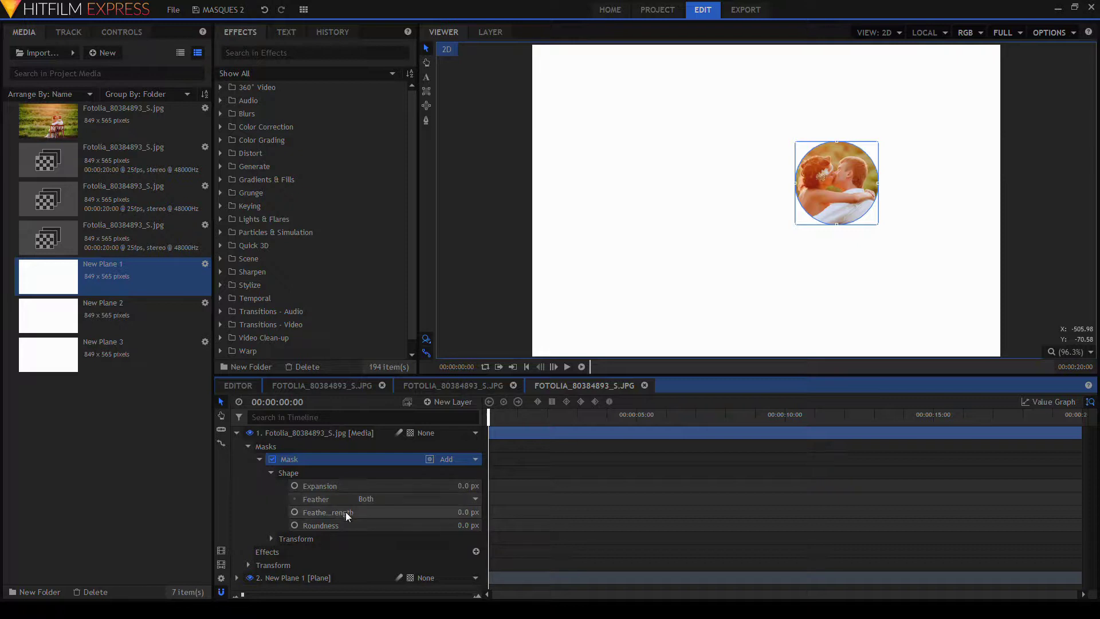
left_click_drag(463, 515, 463, 515)
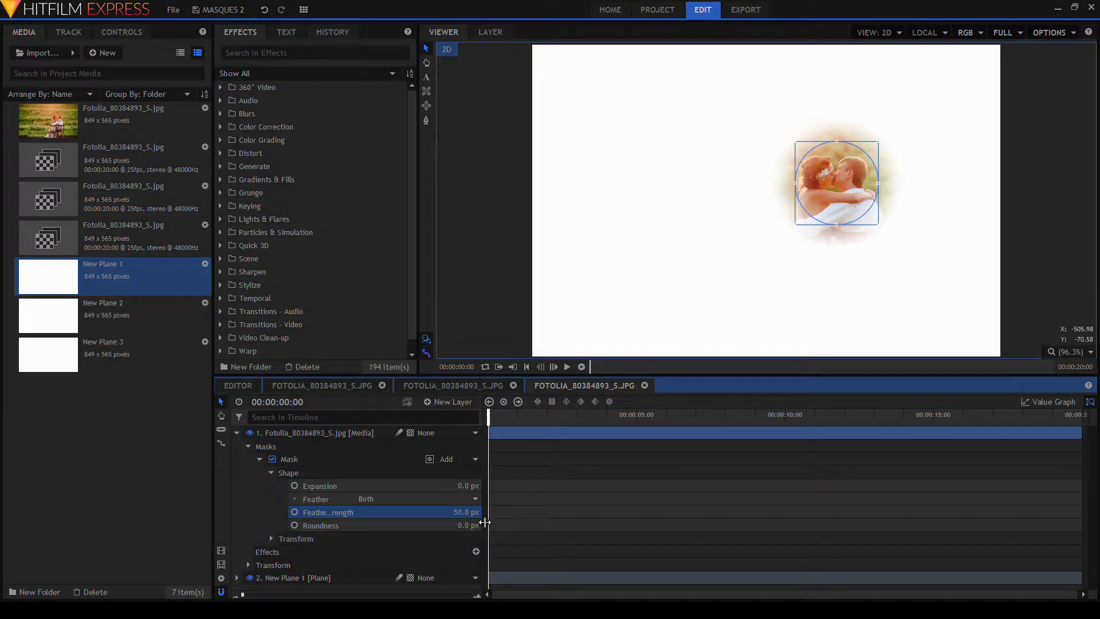
- Animate the circular mask's path with a keyframe at 00:00:00:00 and one at 00:00:02:05 where it is enlarged past the whole photo
left_click(271, 539)
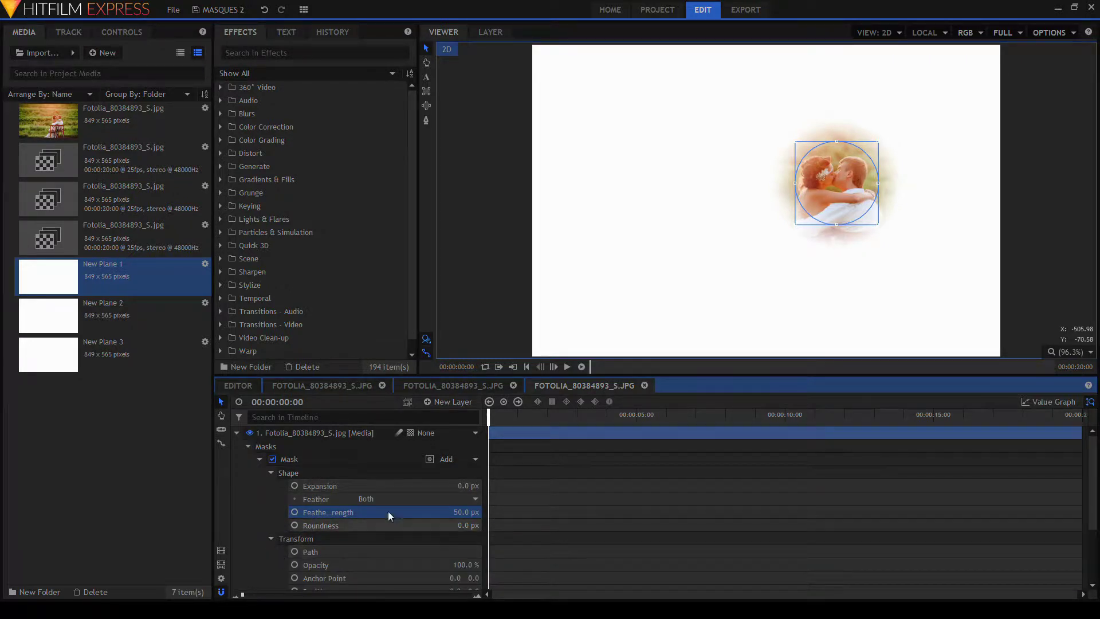
left_click(294, 552)
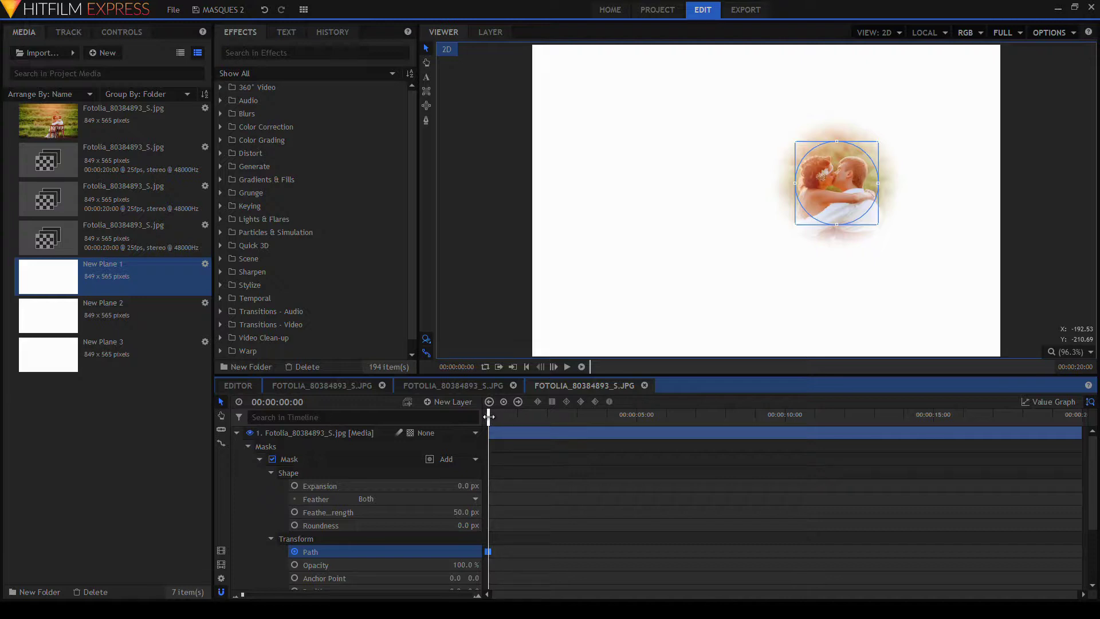
left_click_drag(489, 417, 553, 416)
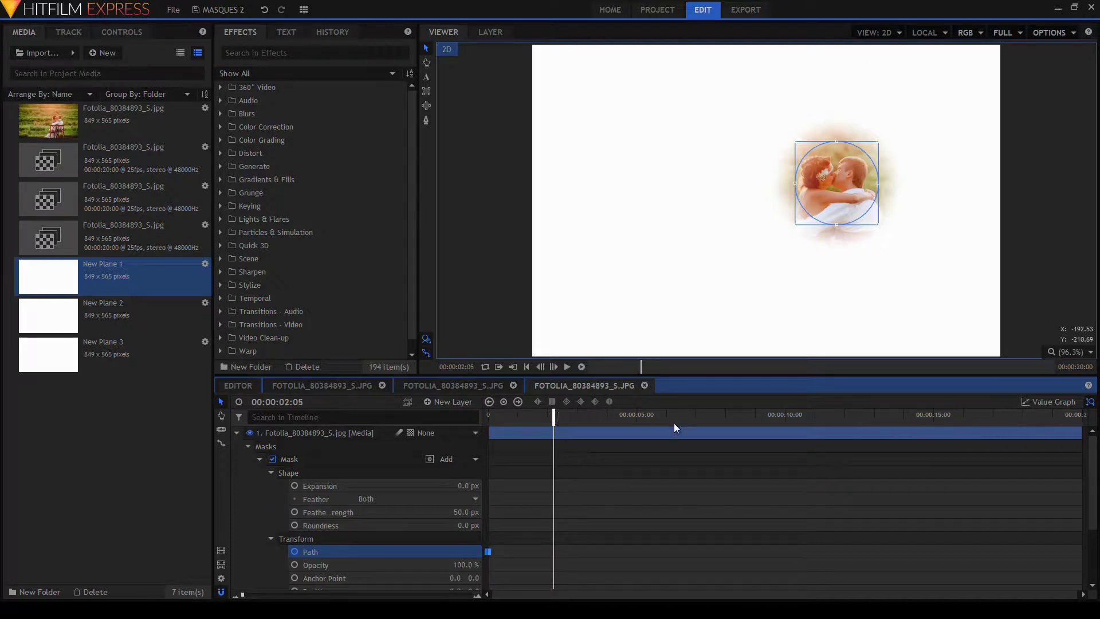
left_click_drag(879, 226, 1099, 410)
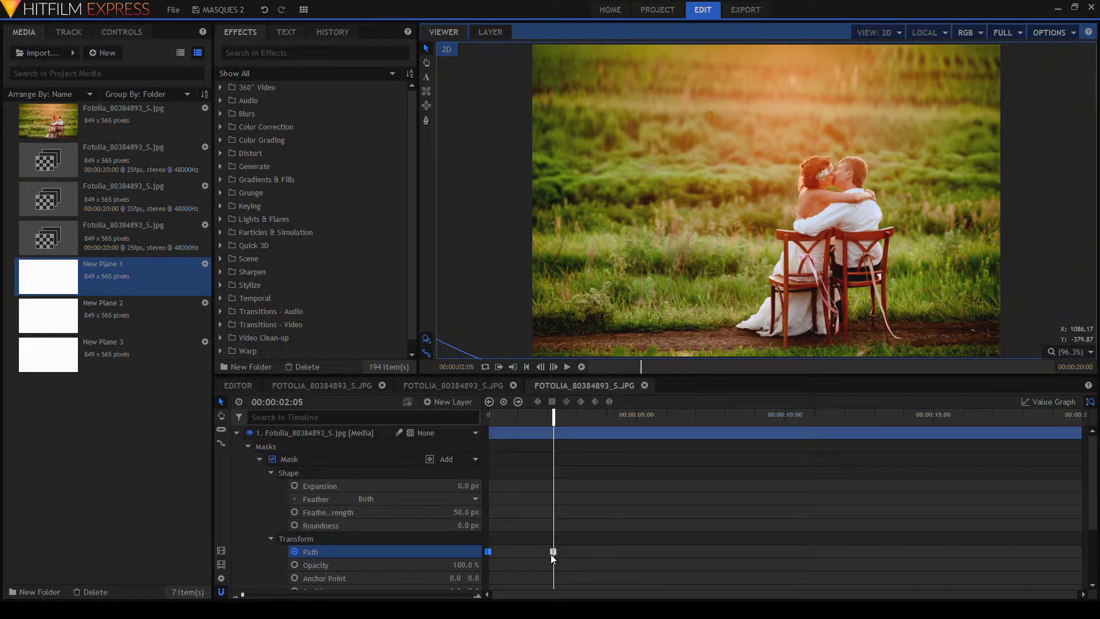
- Play the mask-opening animation from the start of the timeline with the photo layer selected
left_click_drag(554, 416, 488, 416)
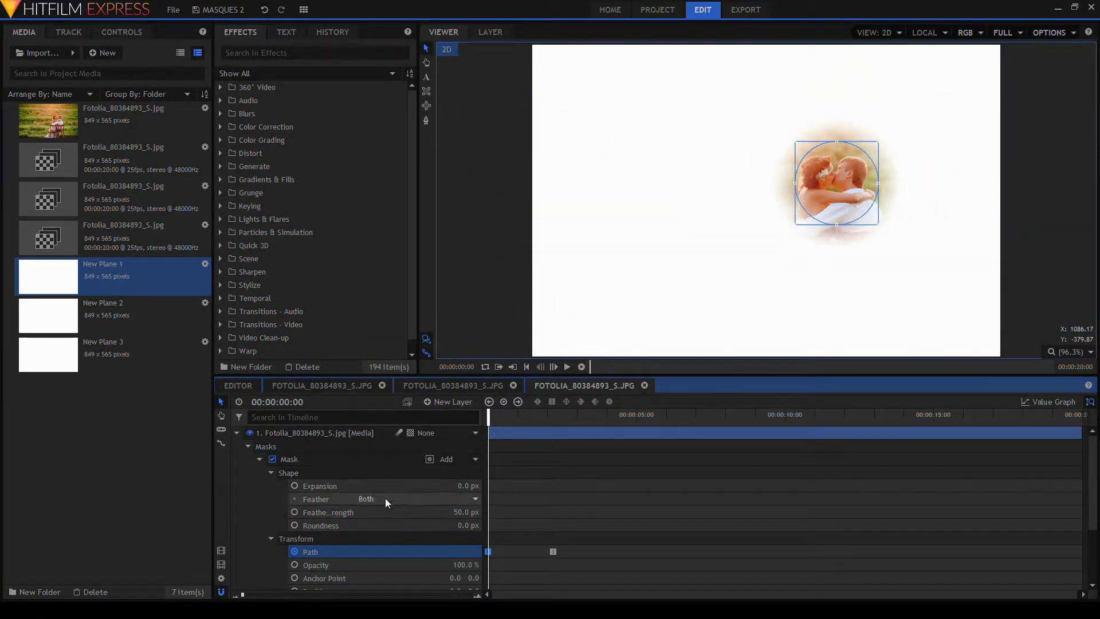
left_click(298, 433)
key("space")
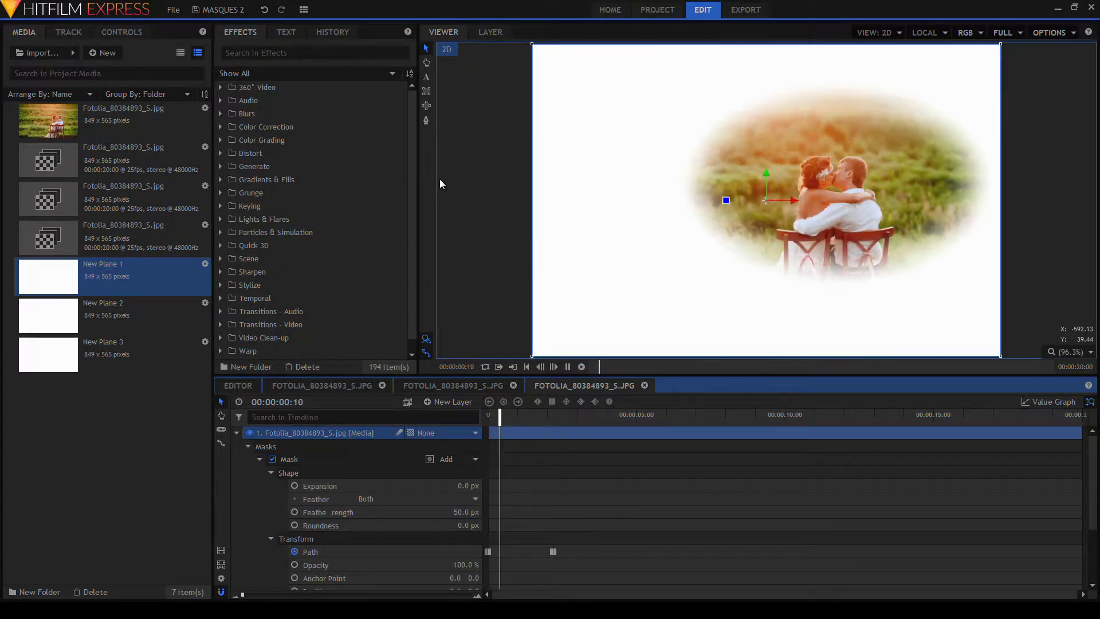
- Stop playback and add a one-line text layer with the couple's first names joined by an ampersand across the top of the photo
key("space")
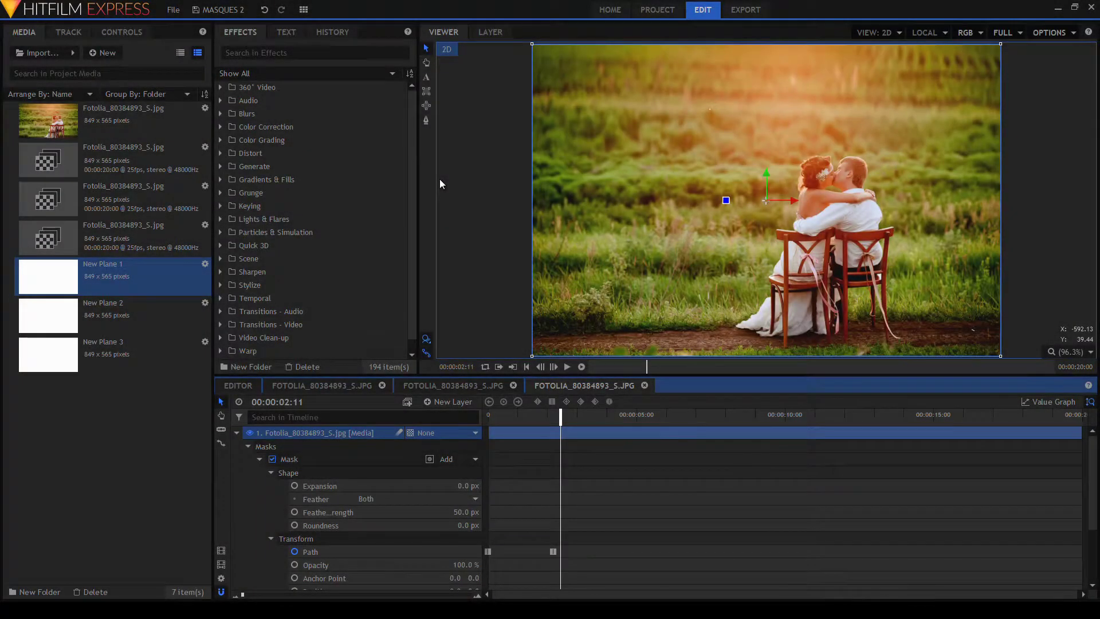
left_click(426, 79)
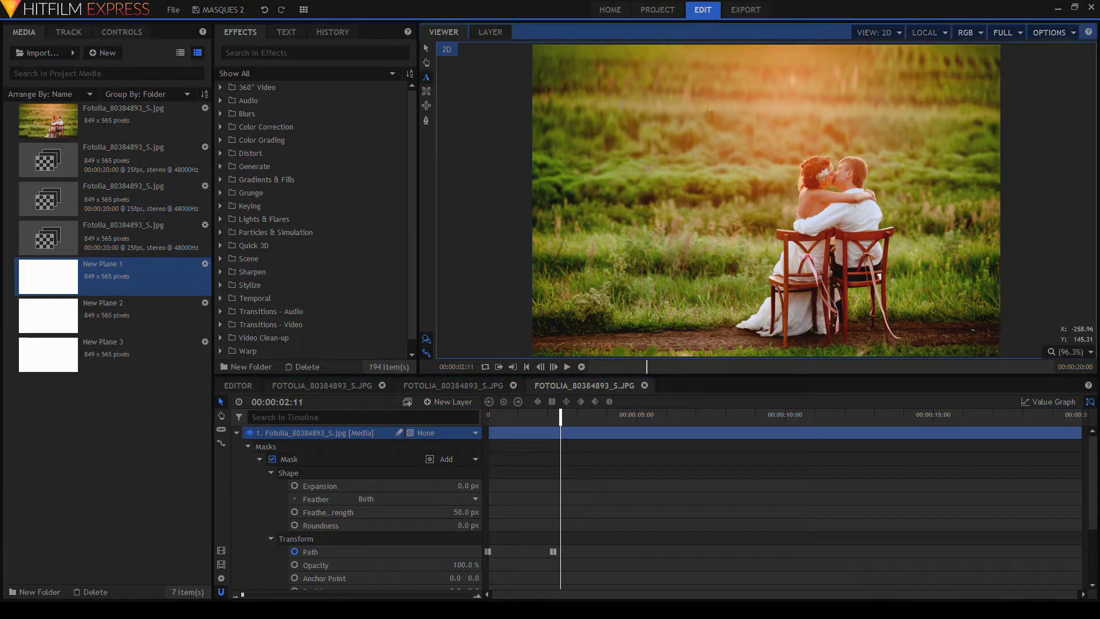
left_click_drag(584, 78, 820, 132)
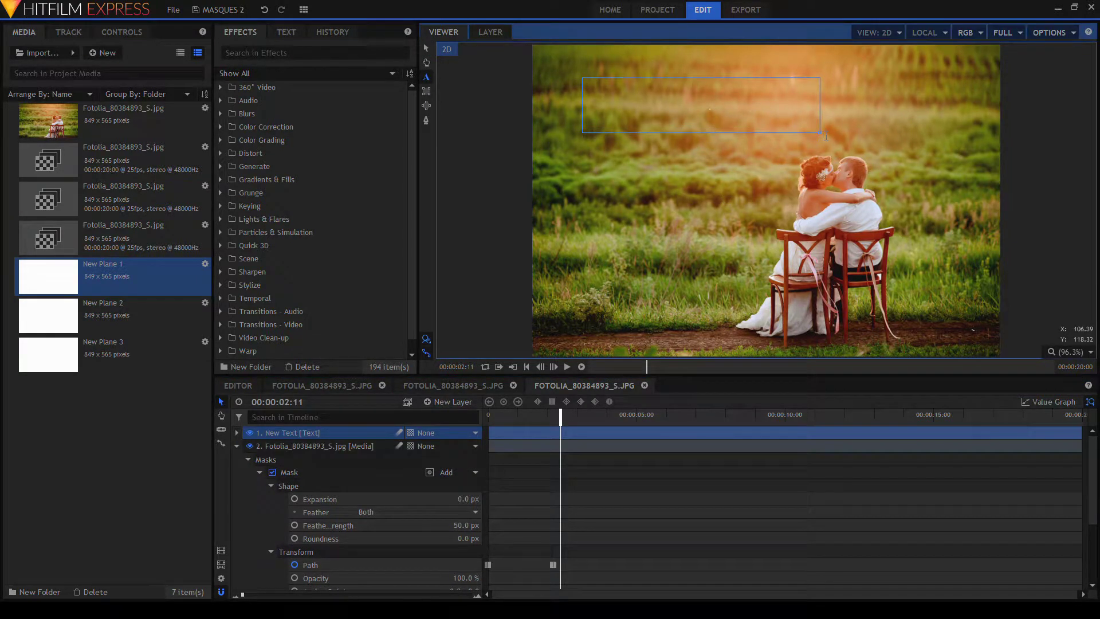
type("FLORENCE &")
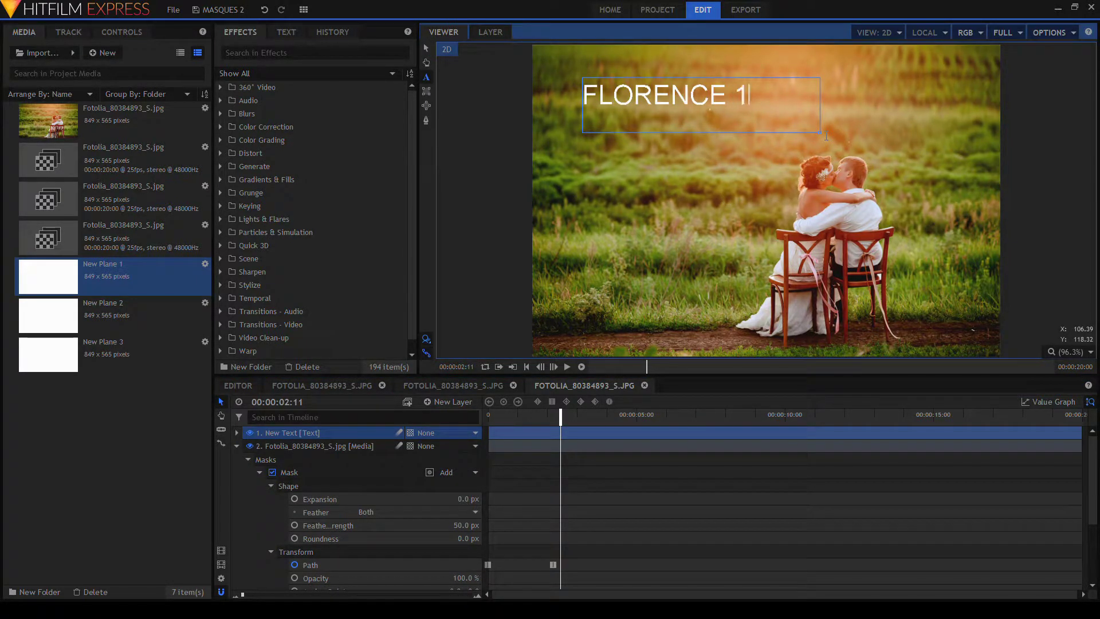
type(" PHILIPPE")
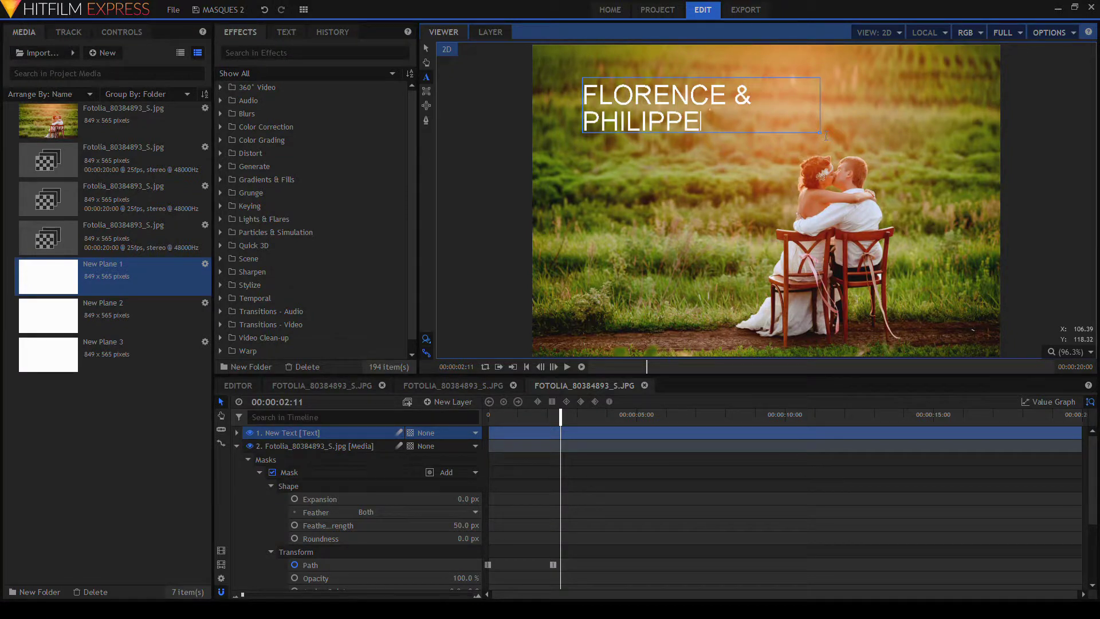
left_click_drag(821, 133, 903, 118)
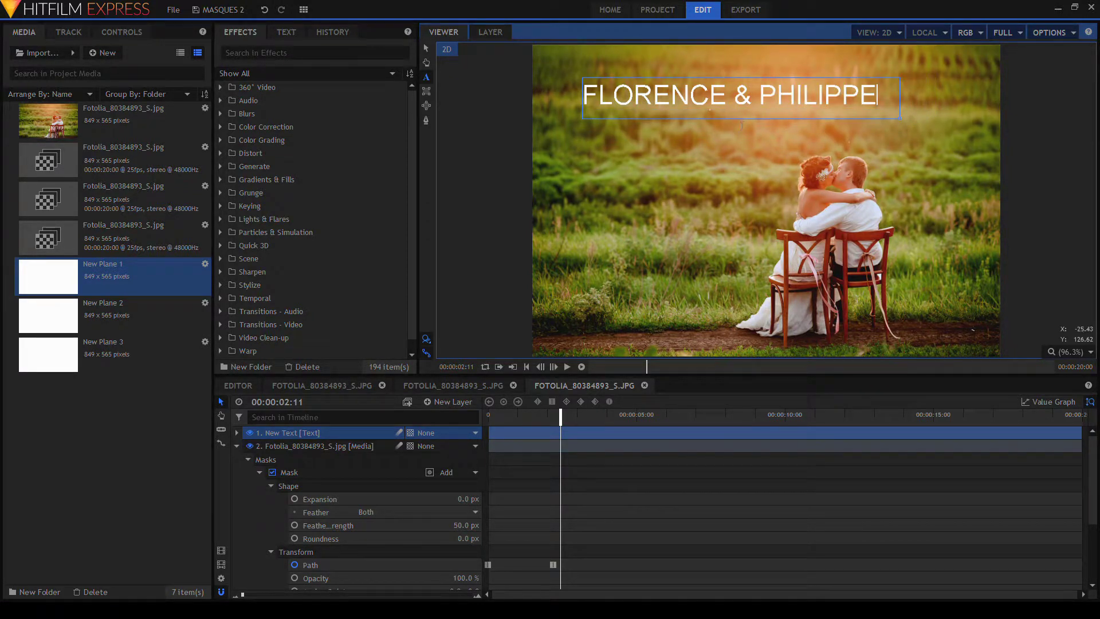
key("Escape")
left_click_drag(706, 109, 682, 98)
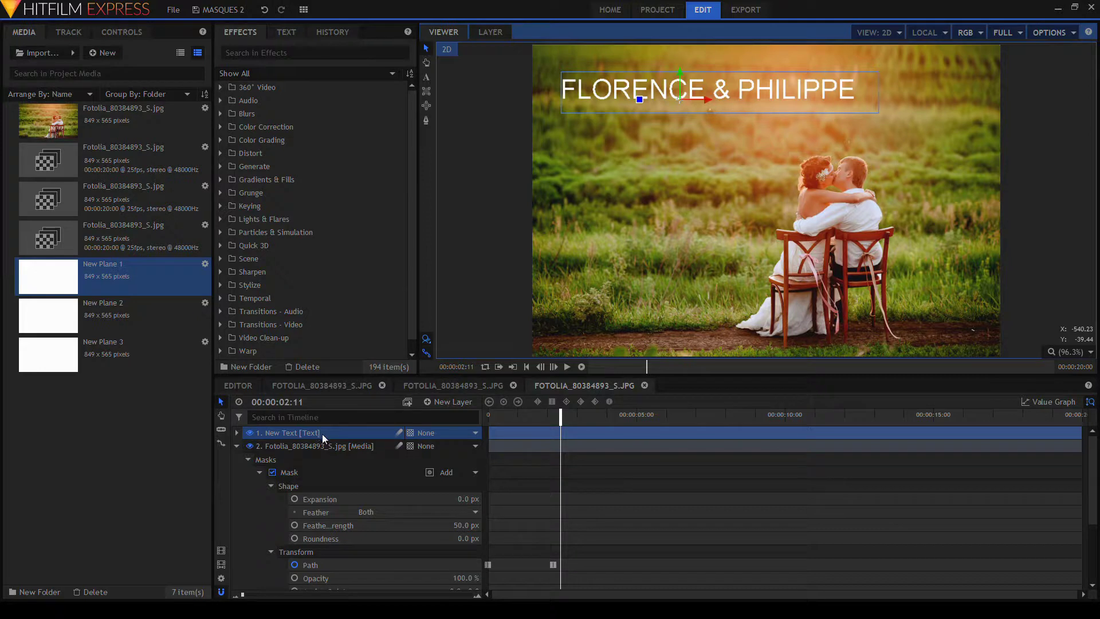
- Draw a small rectangular mask on the text layer just before the first letter and compare the text with the mask off and on
left_click(427, 93)
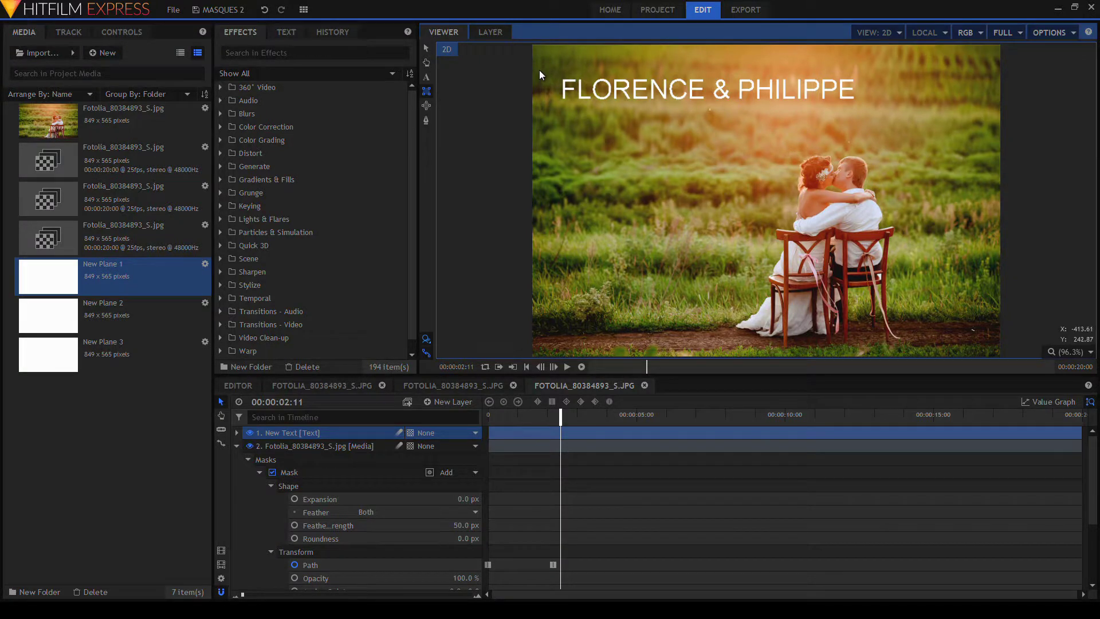
left_click_drag(539, 66, 554, 111)
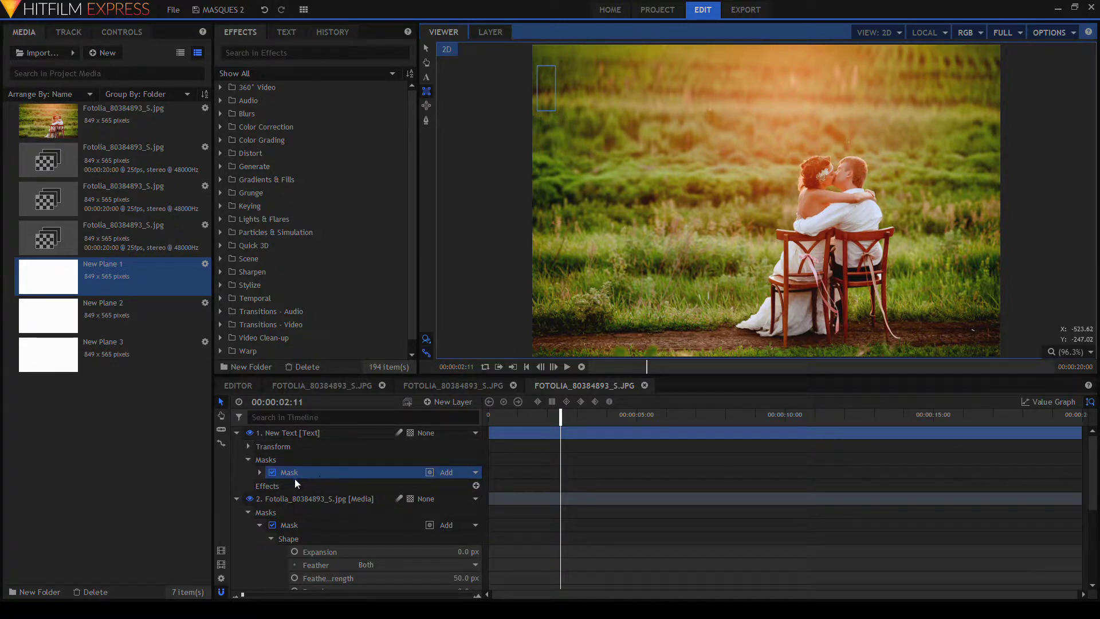
left_click(273, 472)
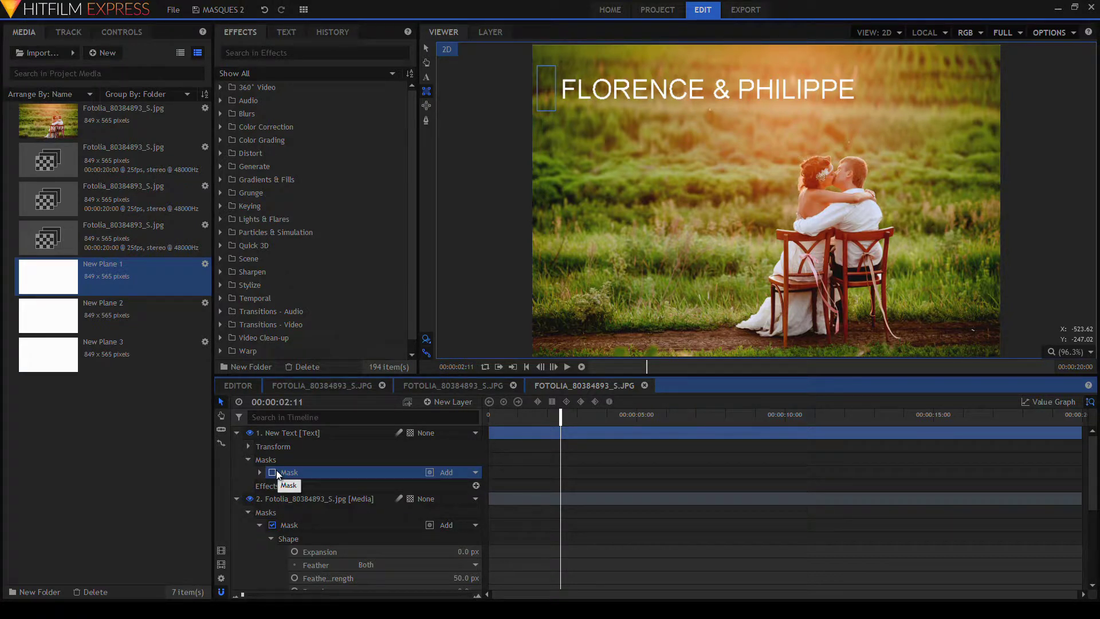
left_click(273, 472)
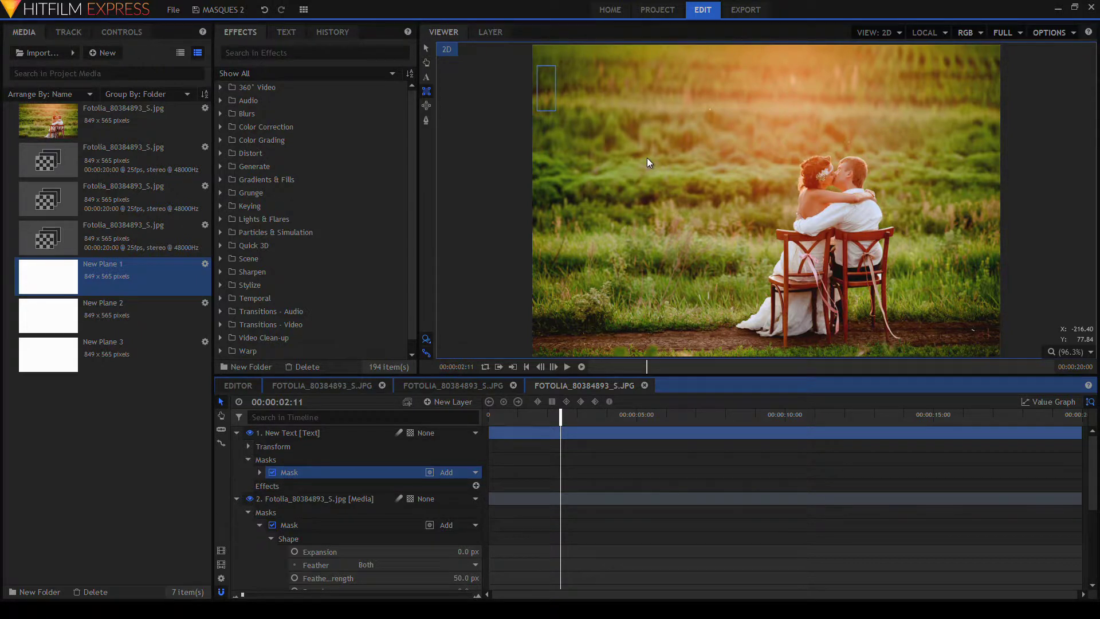
- Animate the text mask's path with a keyframe at 00:00:02:01 and one at 00:00:03:09 where its right corners are stretched past the text
mouse_move(561, 423)
left_mouse_down()
mouse_move(513, 424)
mouse_move(550, 429)
left_mouse_up()
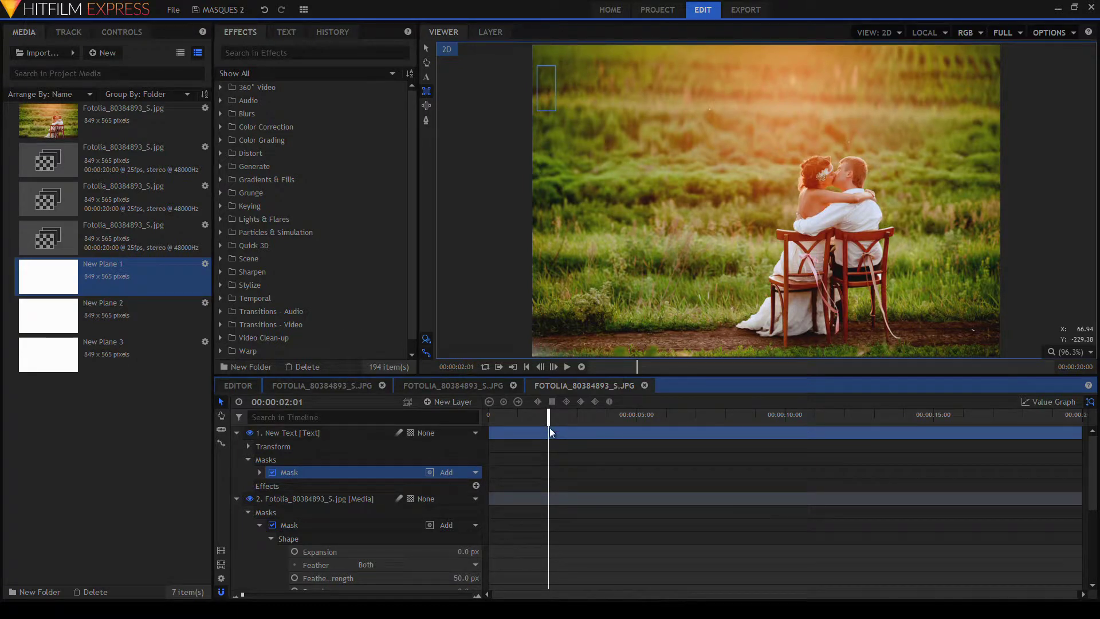
double_click(401, 474)
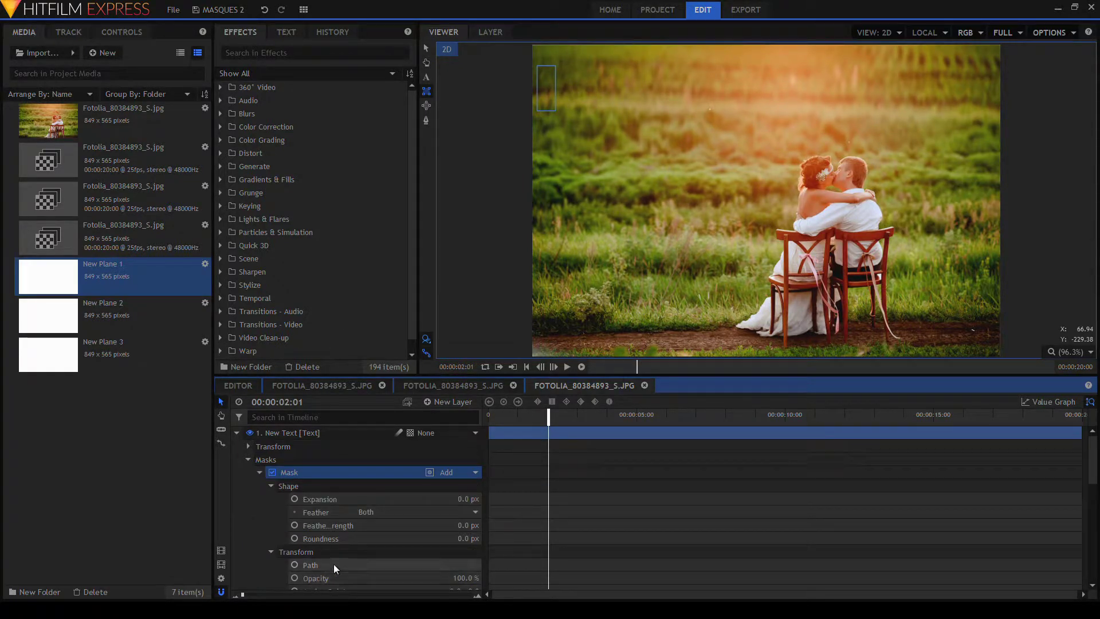
left_click(294, 565)
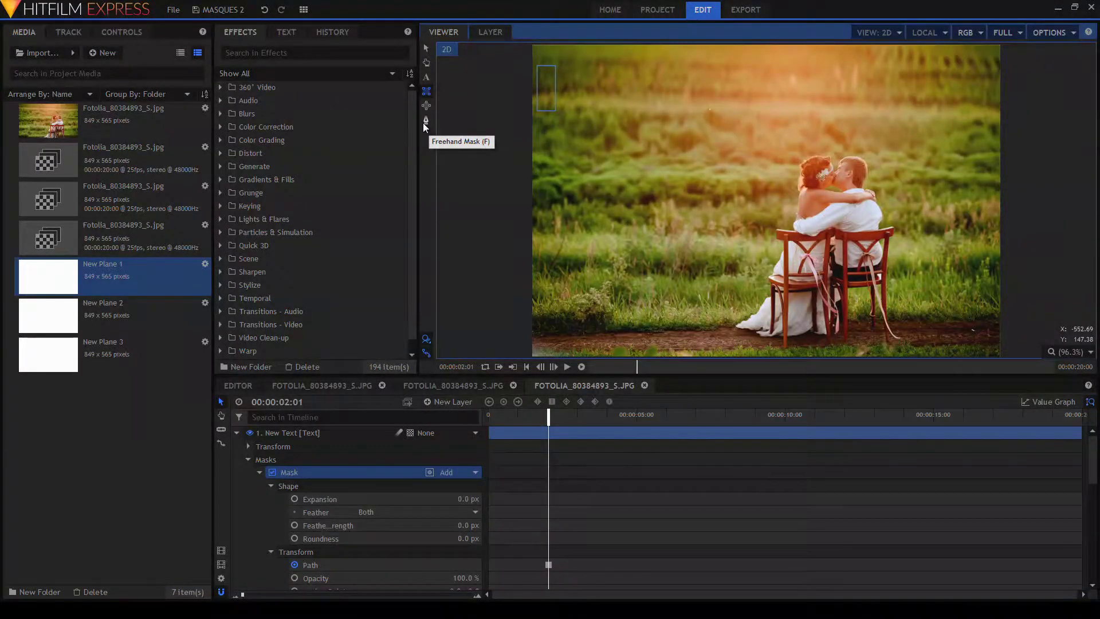
left_click(424, 123)
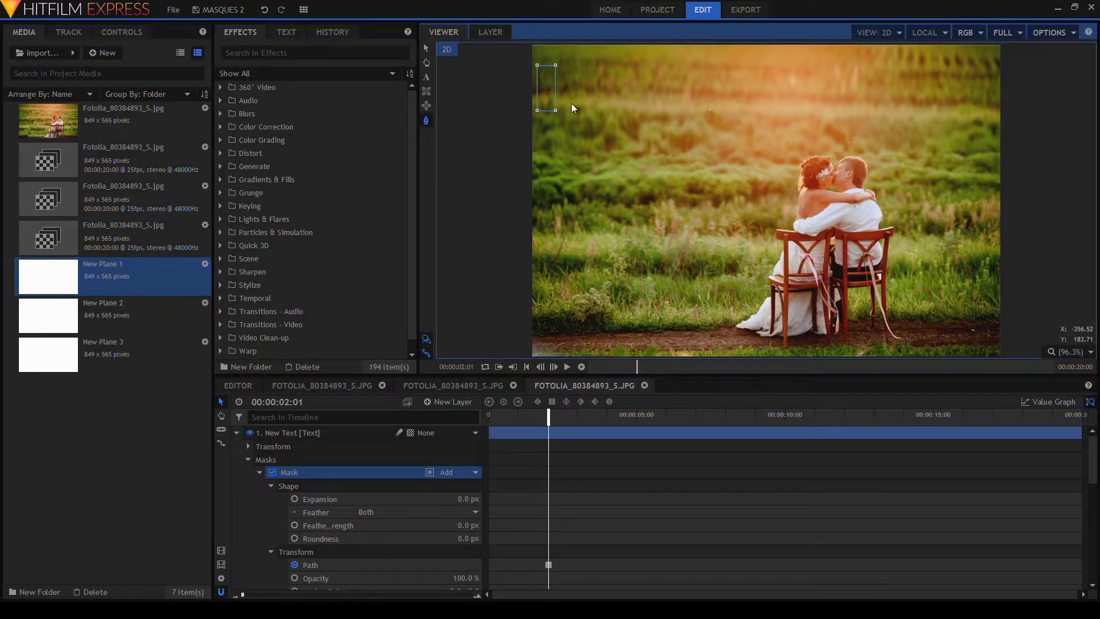
left_click_drag(556, 113, 729, 157)
key("ctrl+z")
left_click_drag(549, 414, 588, 414)
left_click_drag(555, 110, 925, 102)
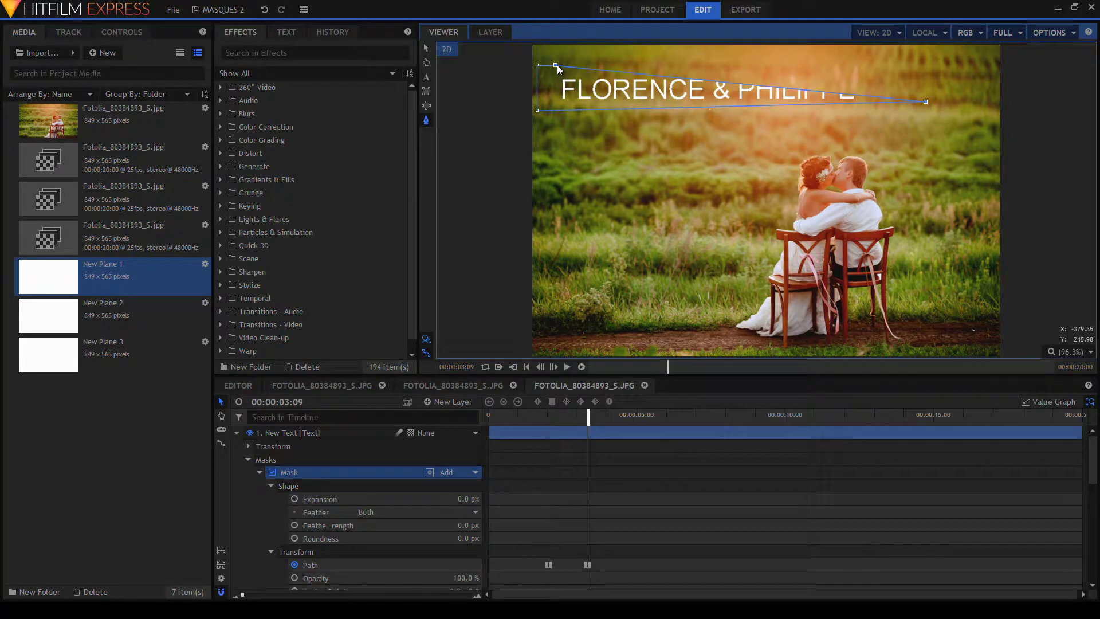
left_click_drag(557, 66, 926, 66)
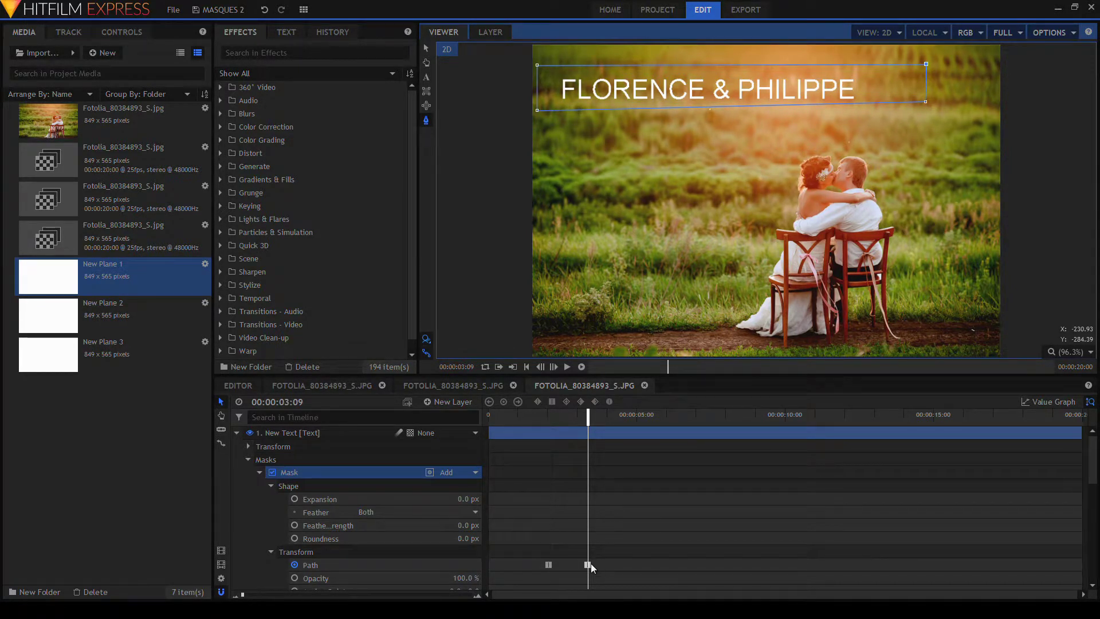
- Check the text mask at both path keyframes and play the text reveal from the start of the timeline
left_click(549, 565)
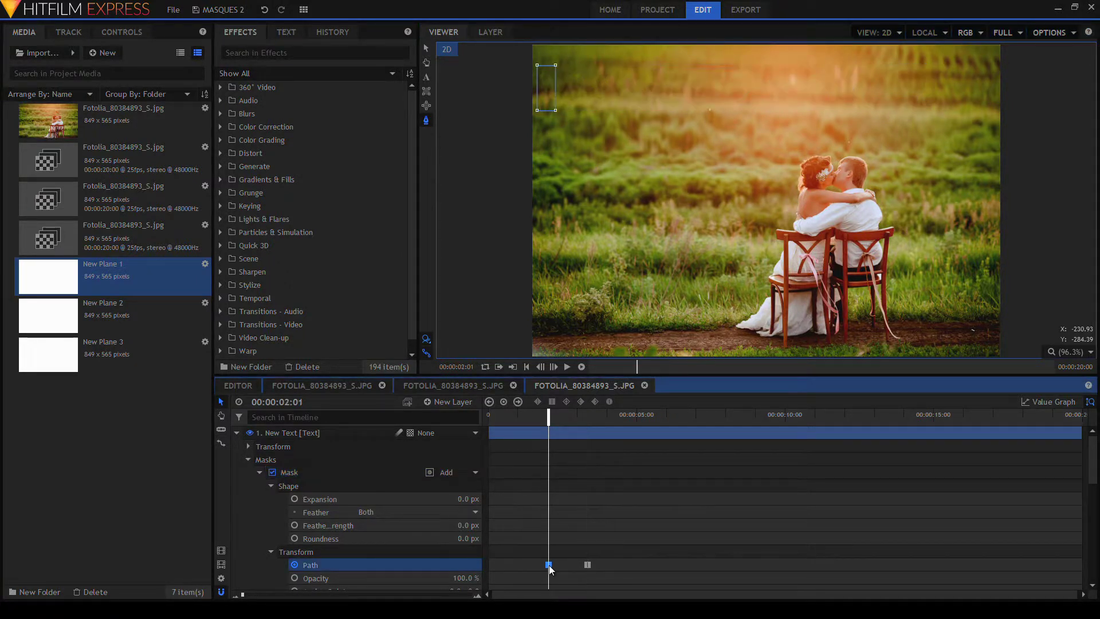
left_click(588, 565)
key("Home")
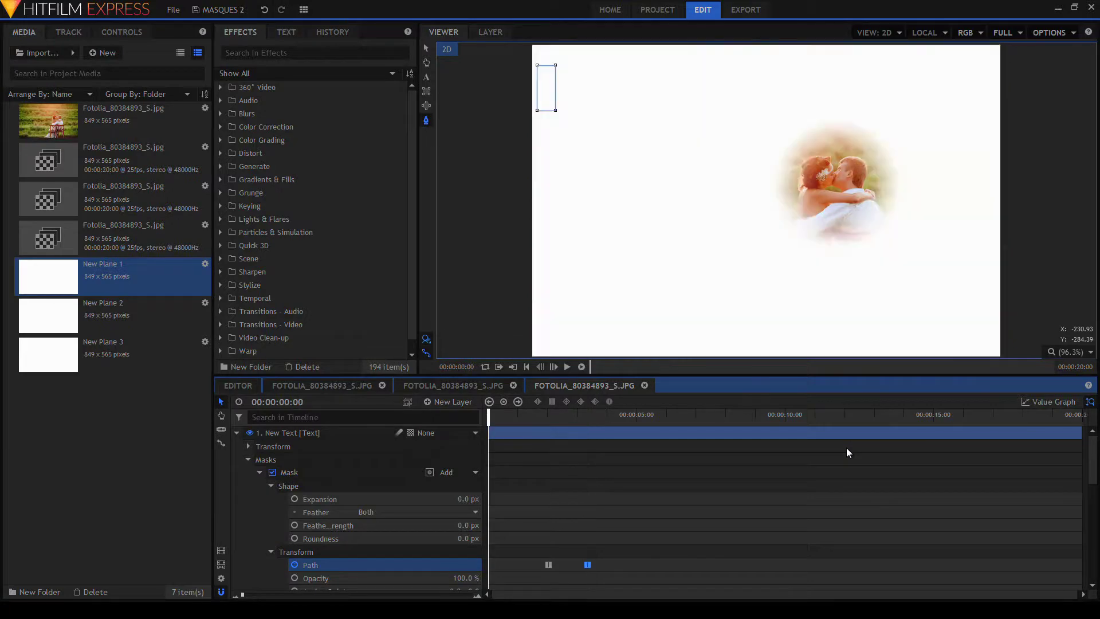
key("space")
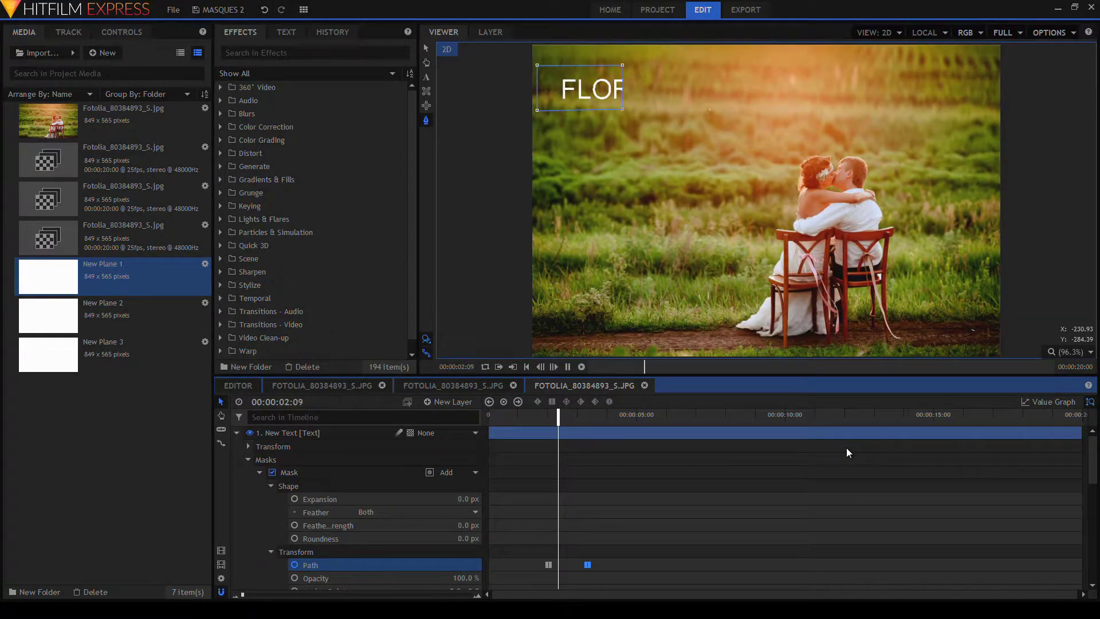
key("space")
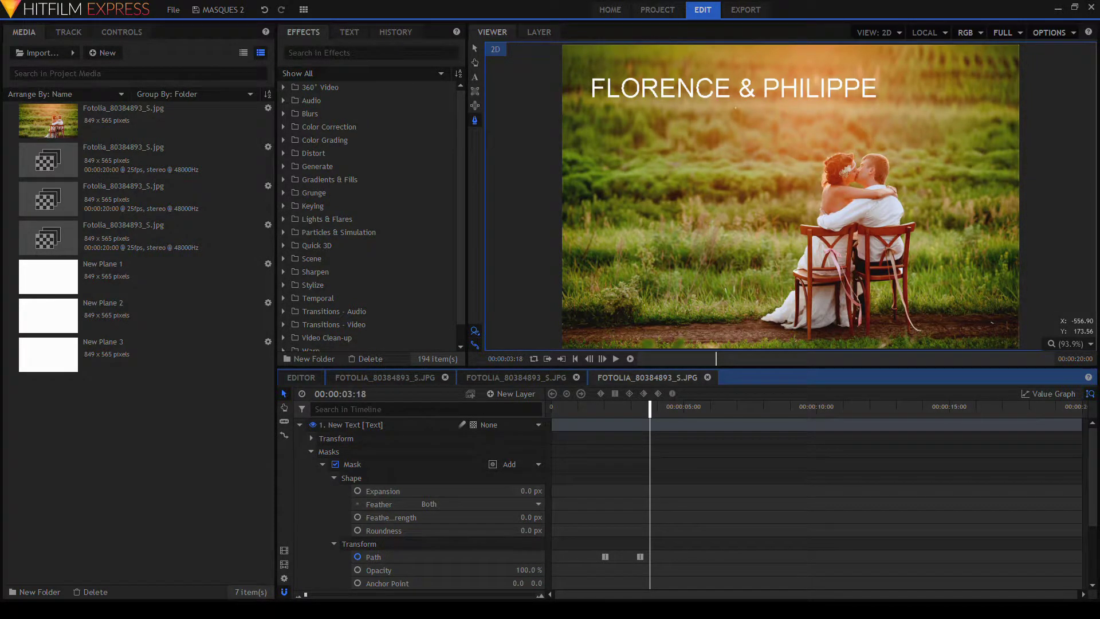
- Import OMBRELLE.png and add it to the composition as a layer above the text
left_click_drag(2, 461, 80, 459)
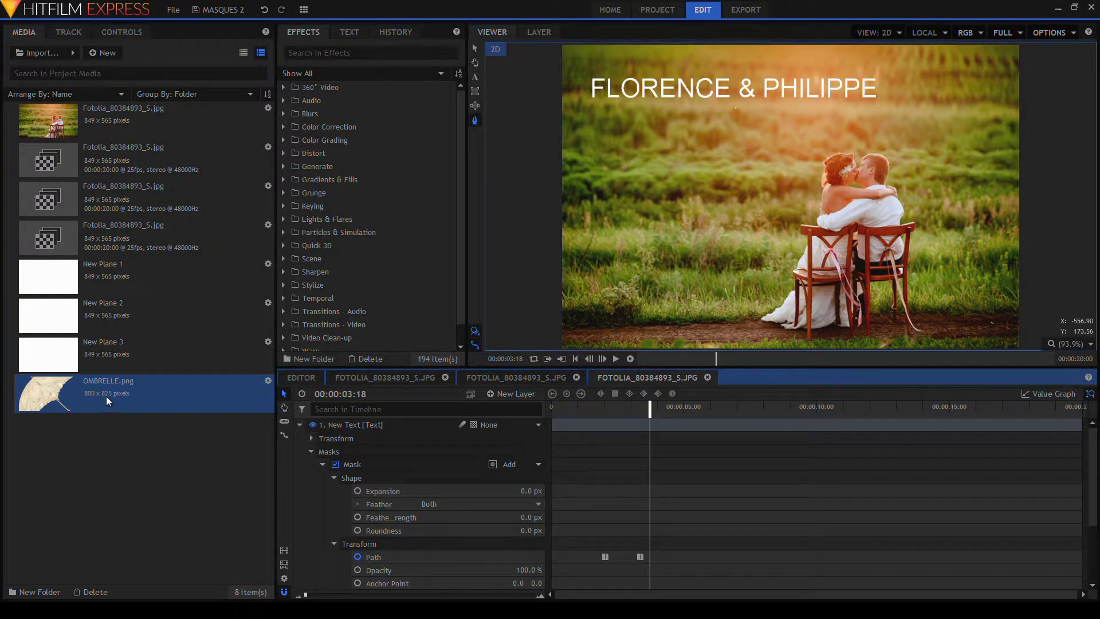
left_click_drag(105, 397, 404, 422)
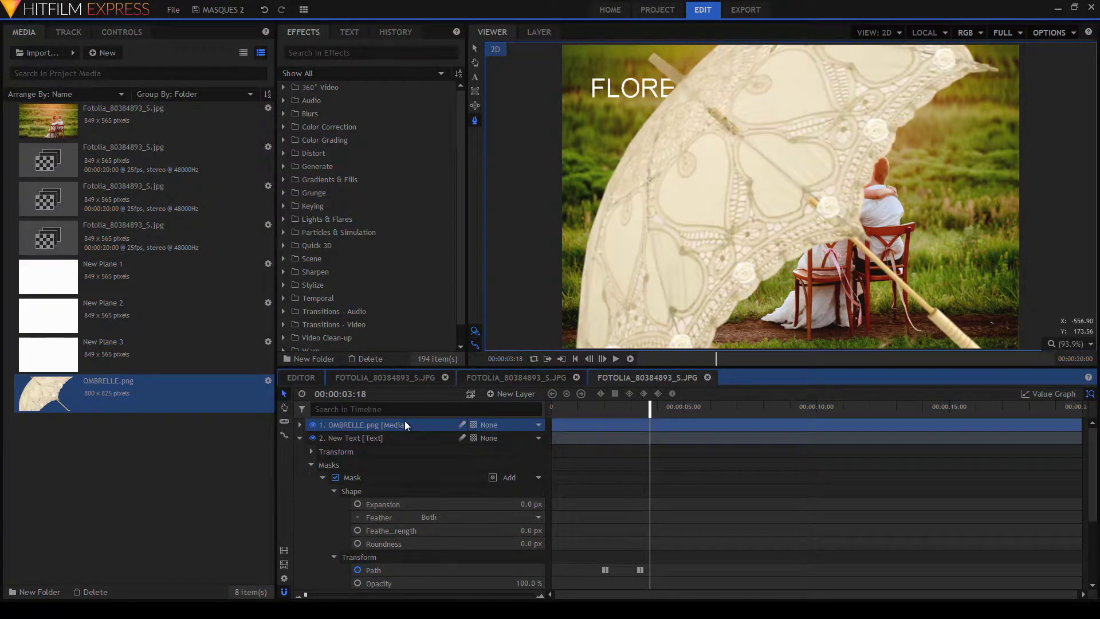
- Scale the OMBRELLE.png layer to 24% and move it to position 9.5, 66.0 beside the bride's shoulder
left_click(299, 424)
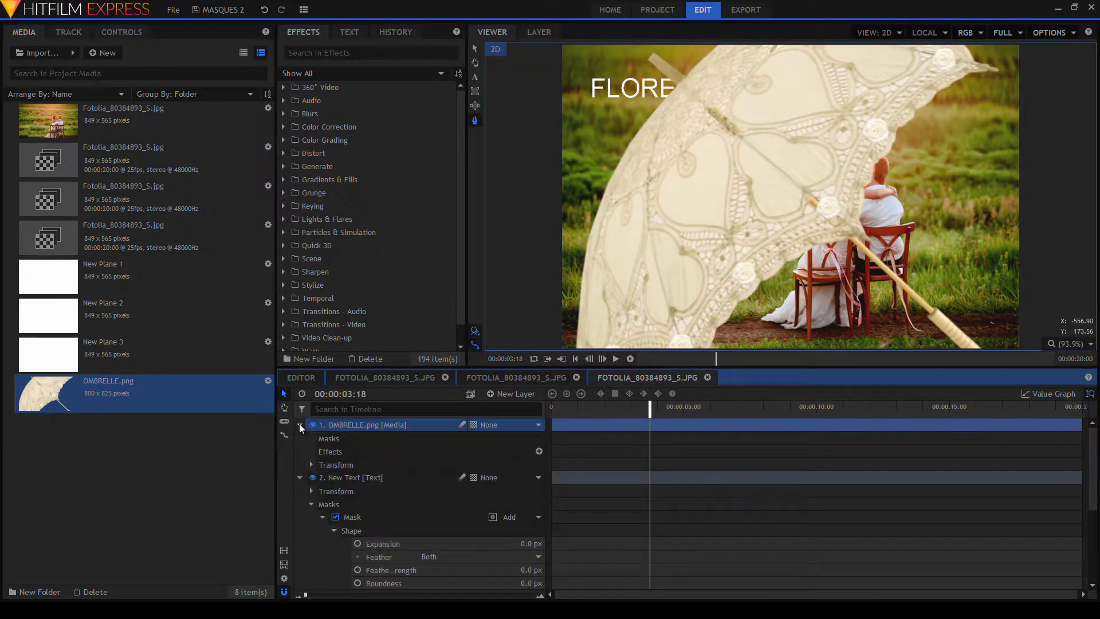
left_click(312, 465)
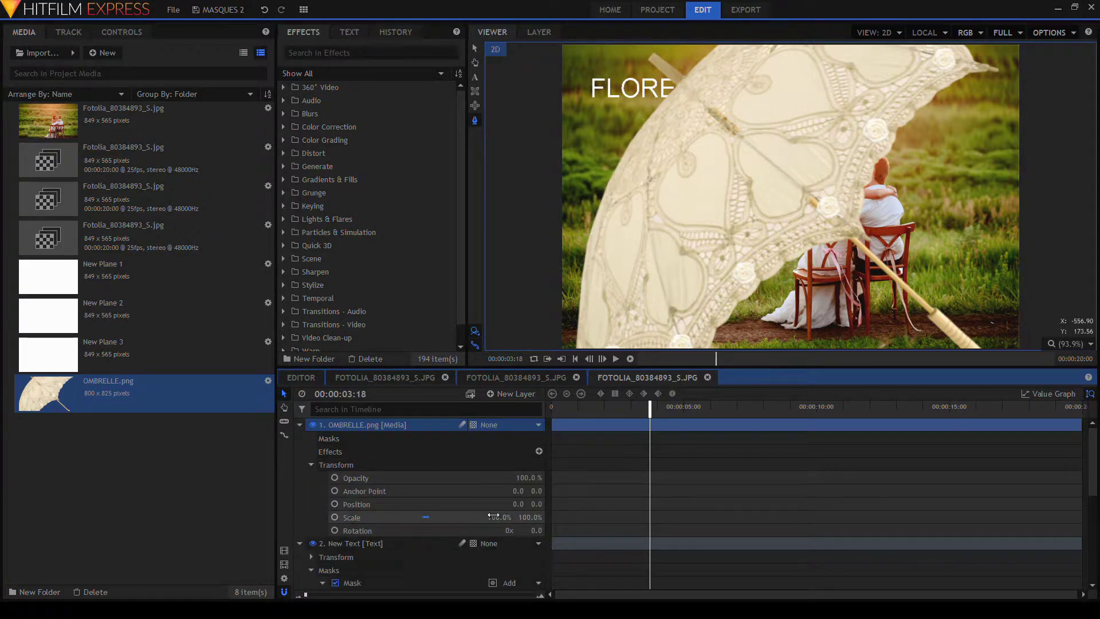
left_click_drag(499, 517, 494, 515)
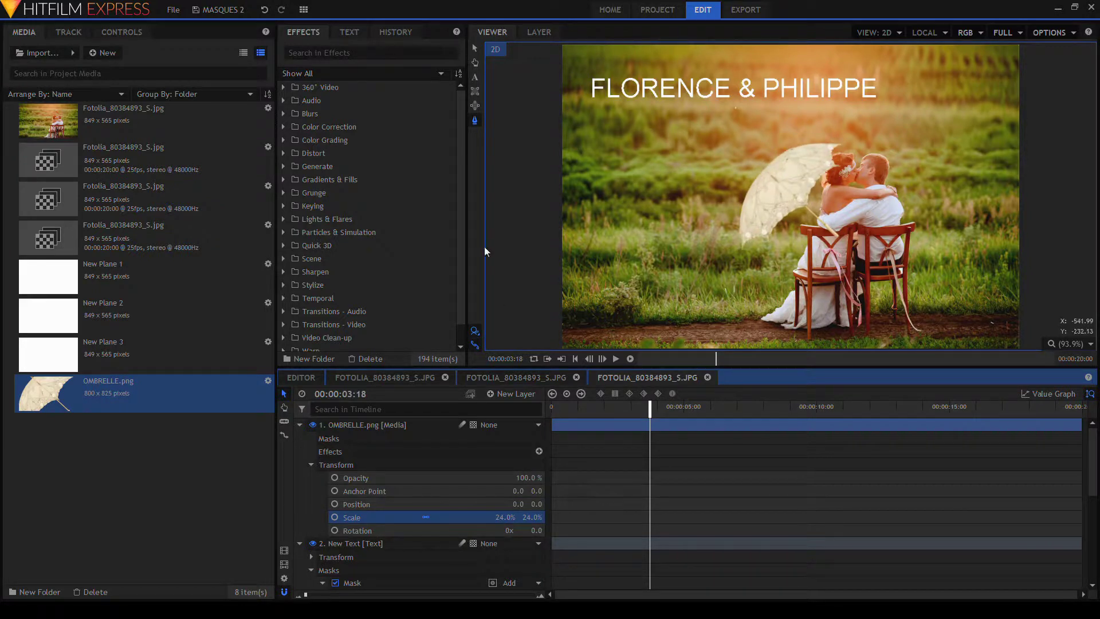
left_click(476, 47)
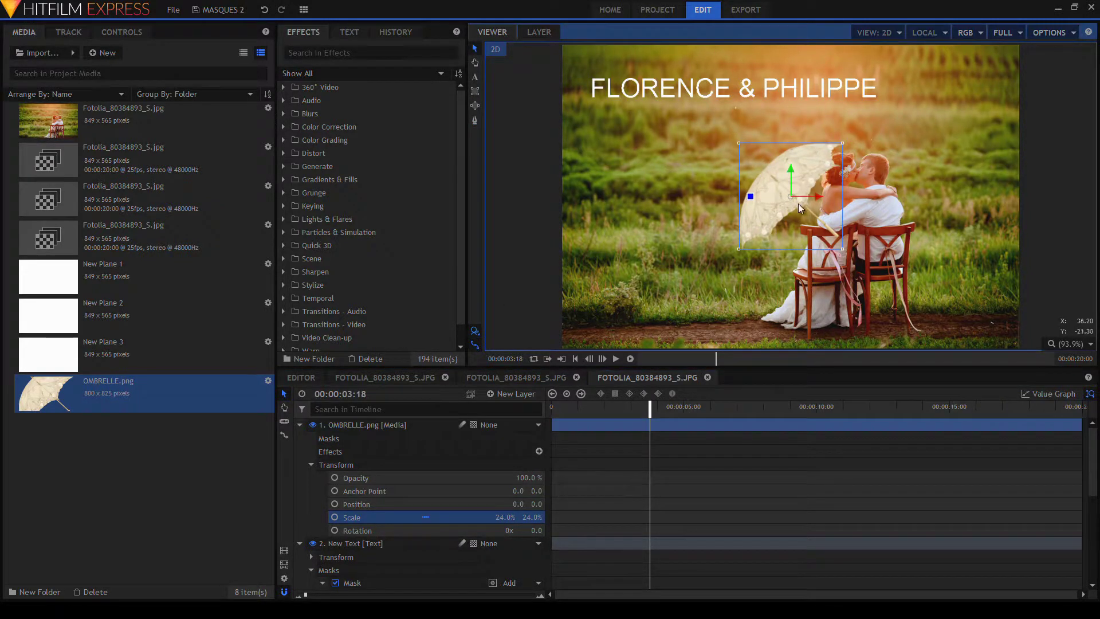
left_click_drag(793, 196, 800, 162)
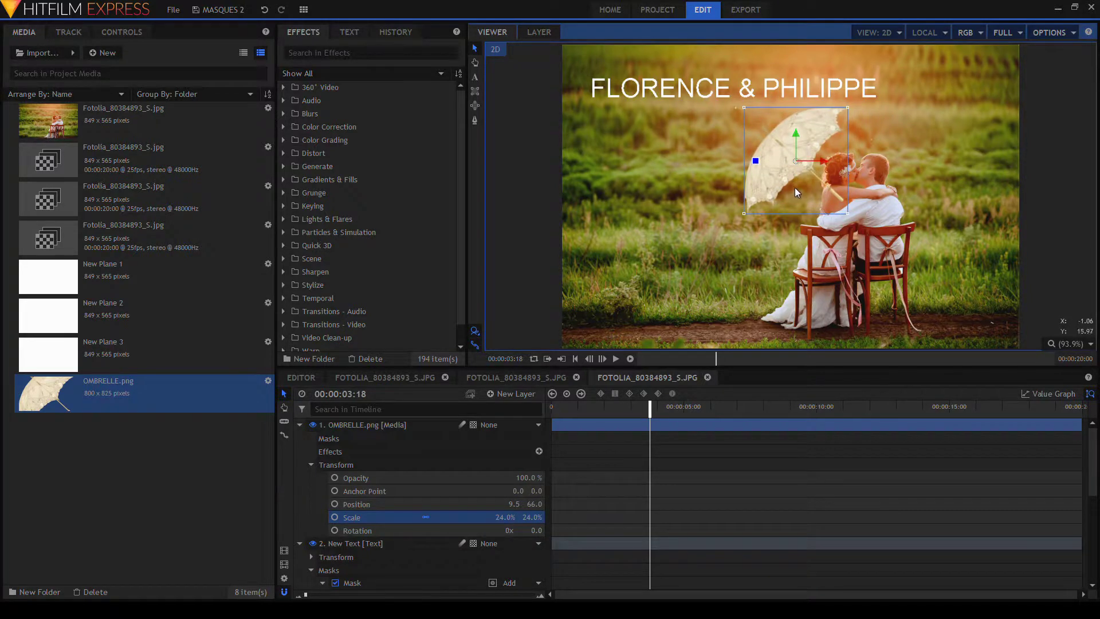
- Draw a closed freehand mask around the parasol, running its edge along the bride's head and shoulder to cover the canopy
left_click(474, 121)
scroll(892, 188, "up", 5)
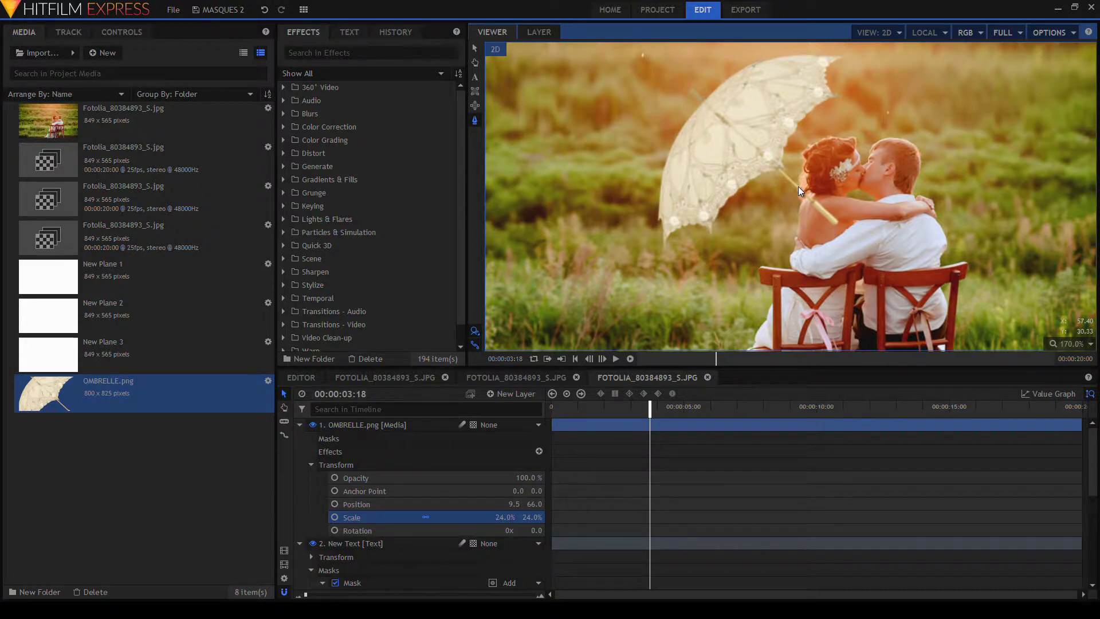
left_click(799, 187)
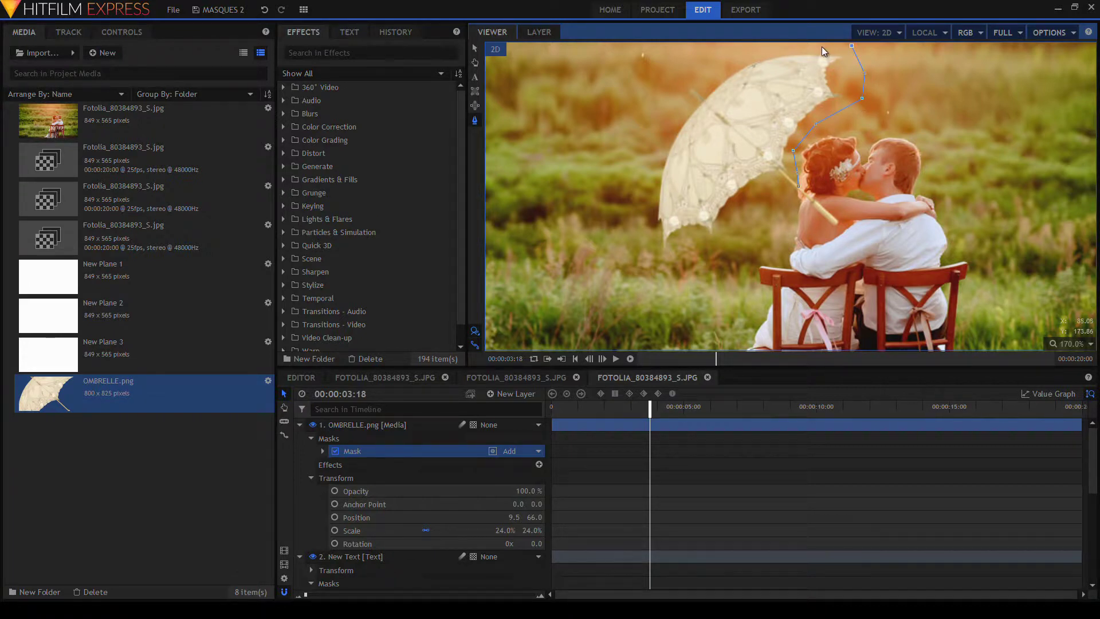
left_click(713, 62)
left_click(629, 224)
left_click(636, 248)
left_click(776, 203)
left_click(798, 186)
key("ctrl+z")
key("ctrl+z")
- Set the parasol mask's expansion to -333 px with a keyframe at 00:00:04:20
left_click(323, 451)
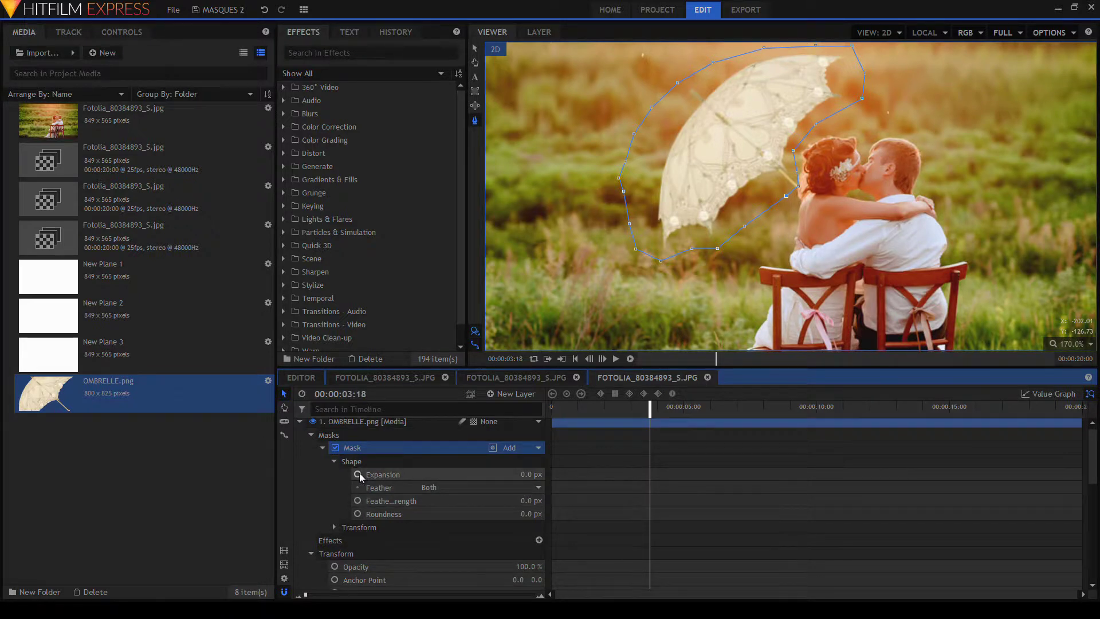
left_click(405, 476)
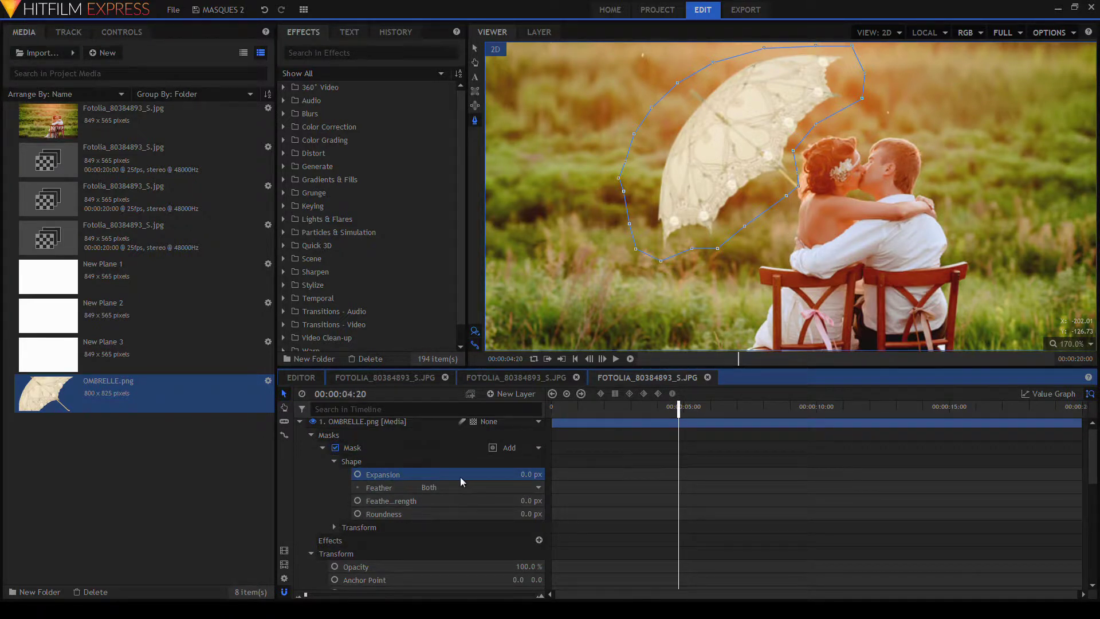
left_click_drag(528, 475, 526, 474)
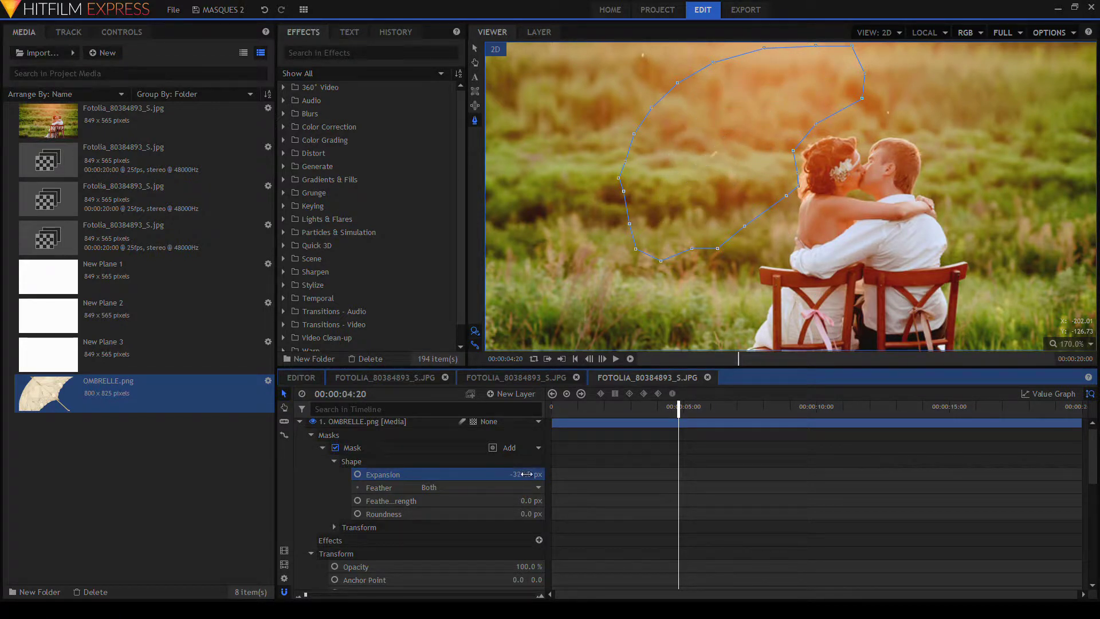
left_click(358, 475)
- Set the parasol mask's expansion to 0 px at 00:00:05:06 to create the second expansion keyframe
key("space")
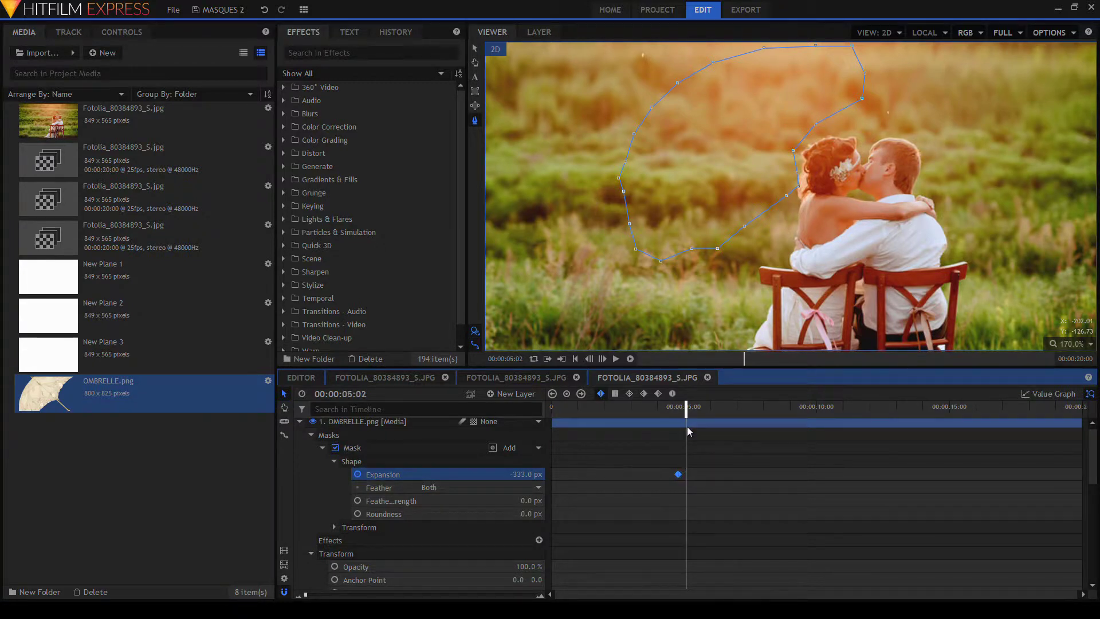
left_click(523, 475)
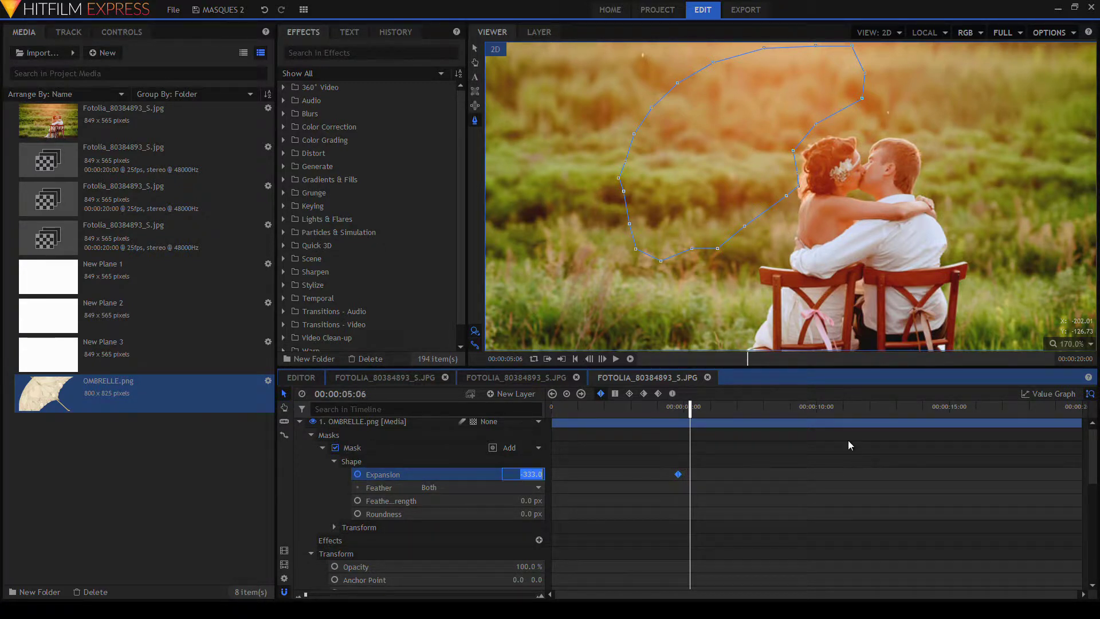
type("0")
key("Return")
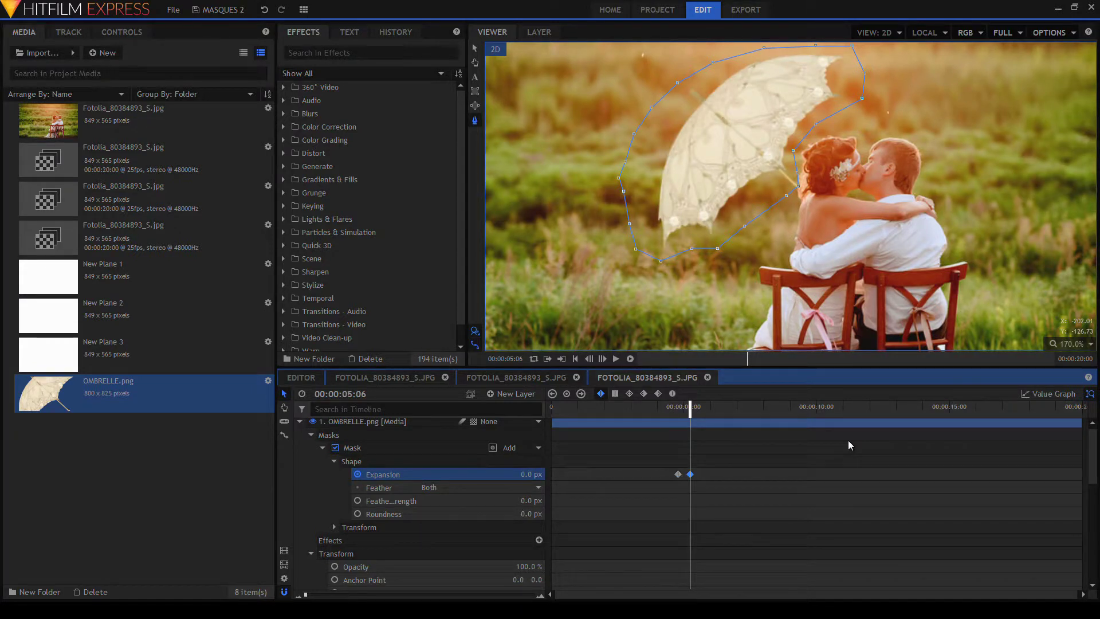
- Fit the whole image in the viewer and play the composition from the start to review the title and parasol reveals
key("space")
key("space")
left_click(1071, 344)
left_click(1068, 478)
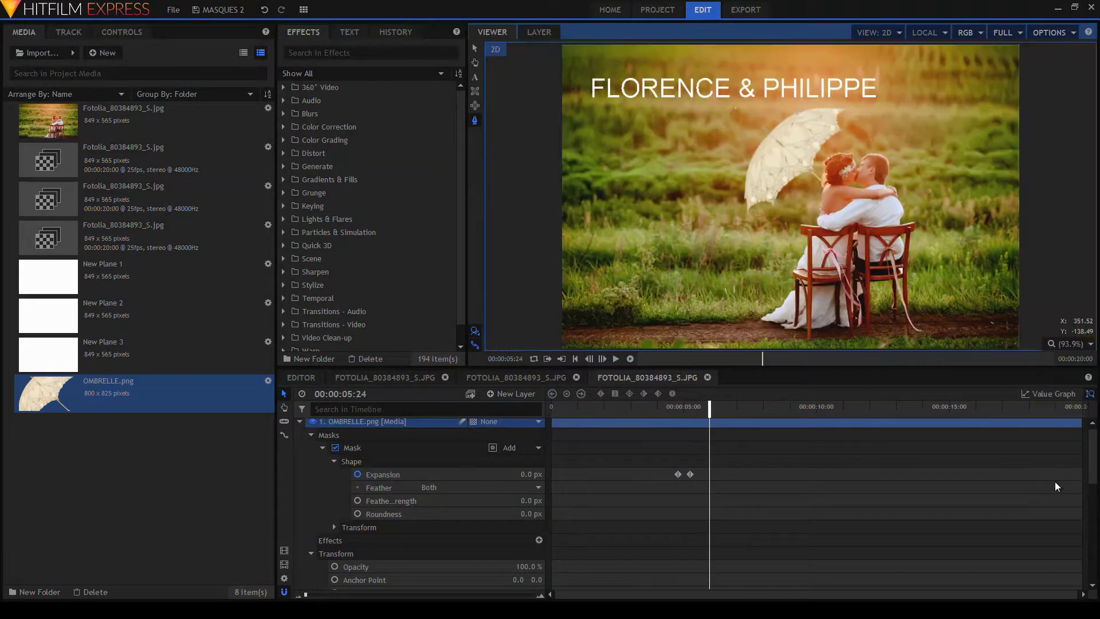
key("Home")
key("space")
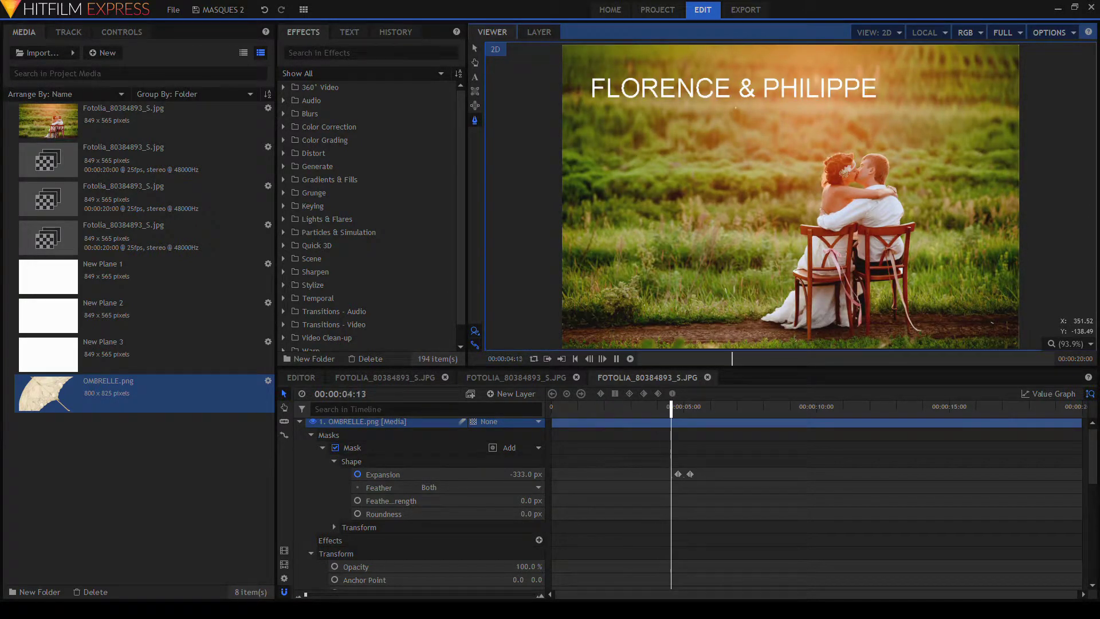
key("space")
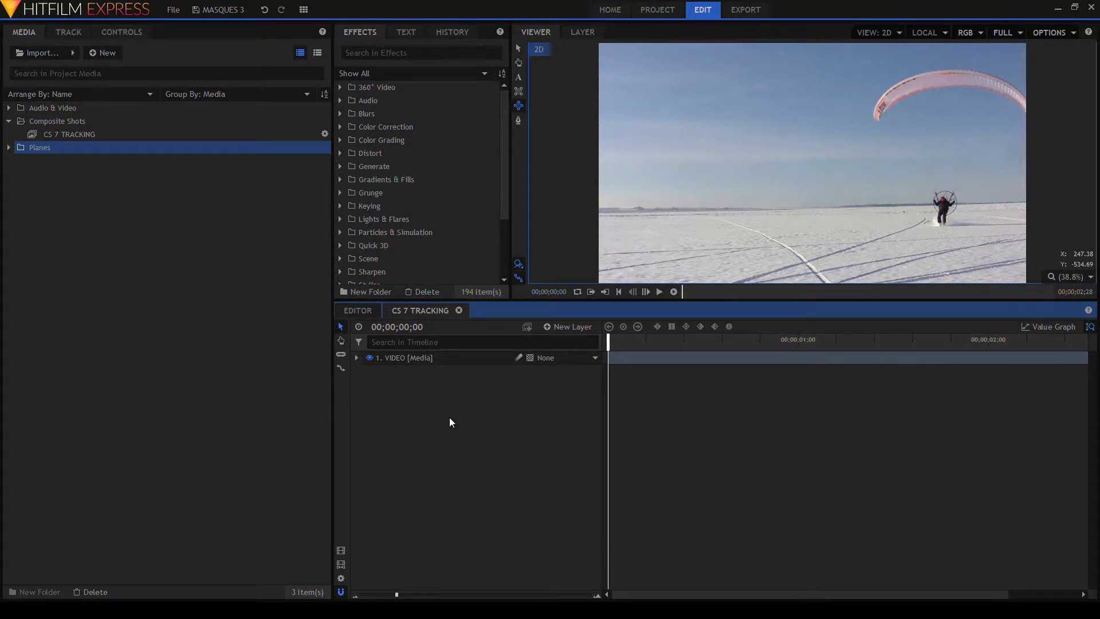
- Play the paraglider clip in CS 7 TRACKING, then return the playhead to the first frame
left_click(659, 292)
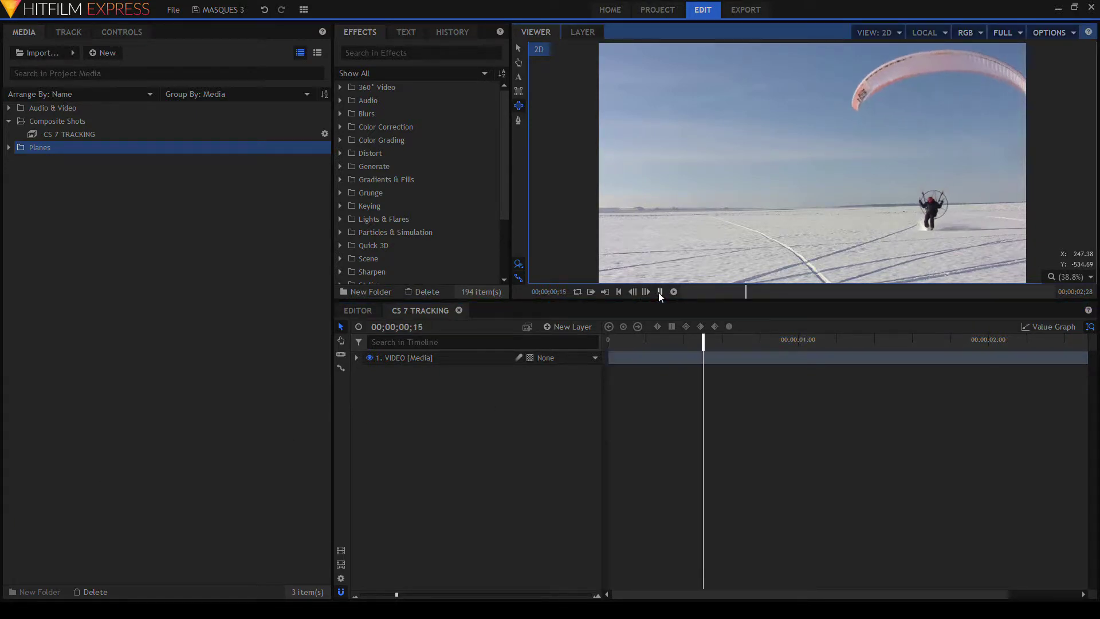
left_click(660, 292)
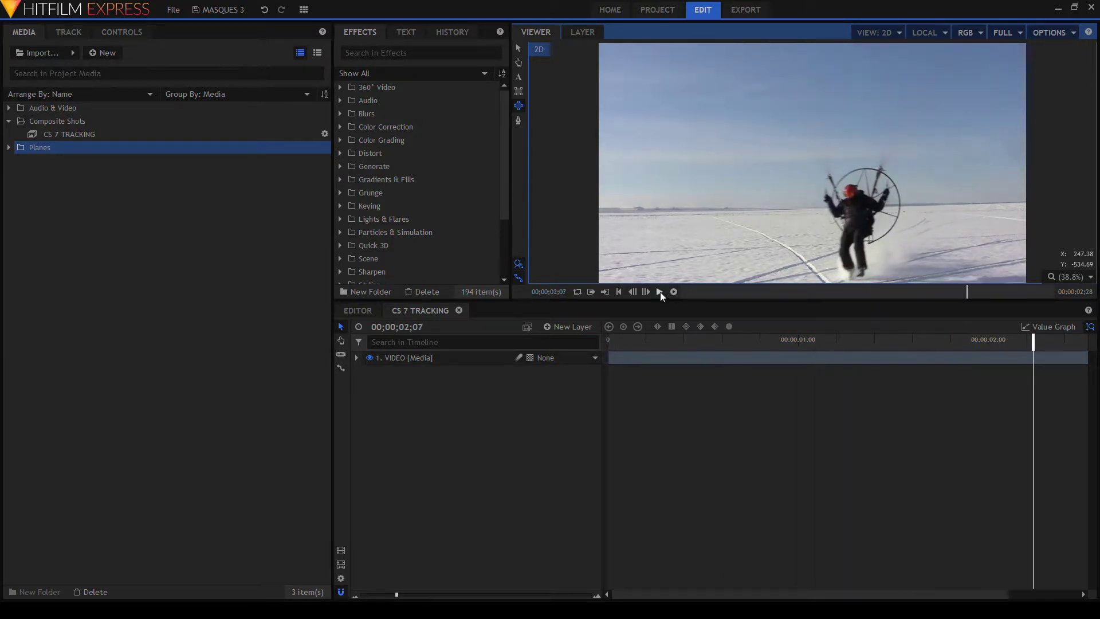
left_click_drag(1035, 348, 436, 385)
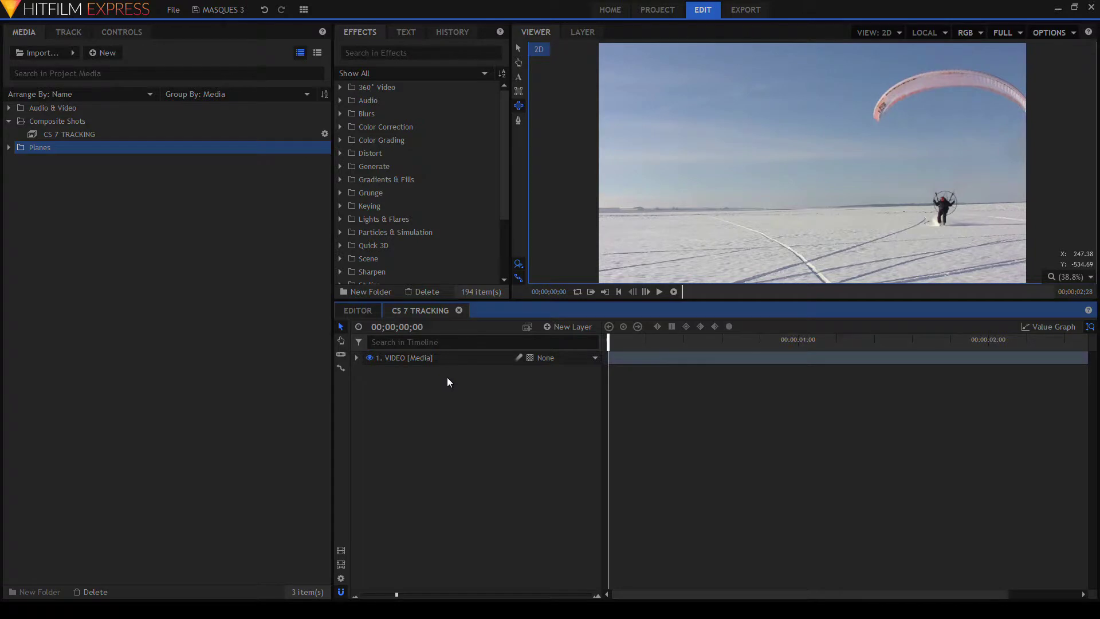
- Duplicate the VIDEO layer and hide the lower copy
left_click(448, 358)
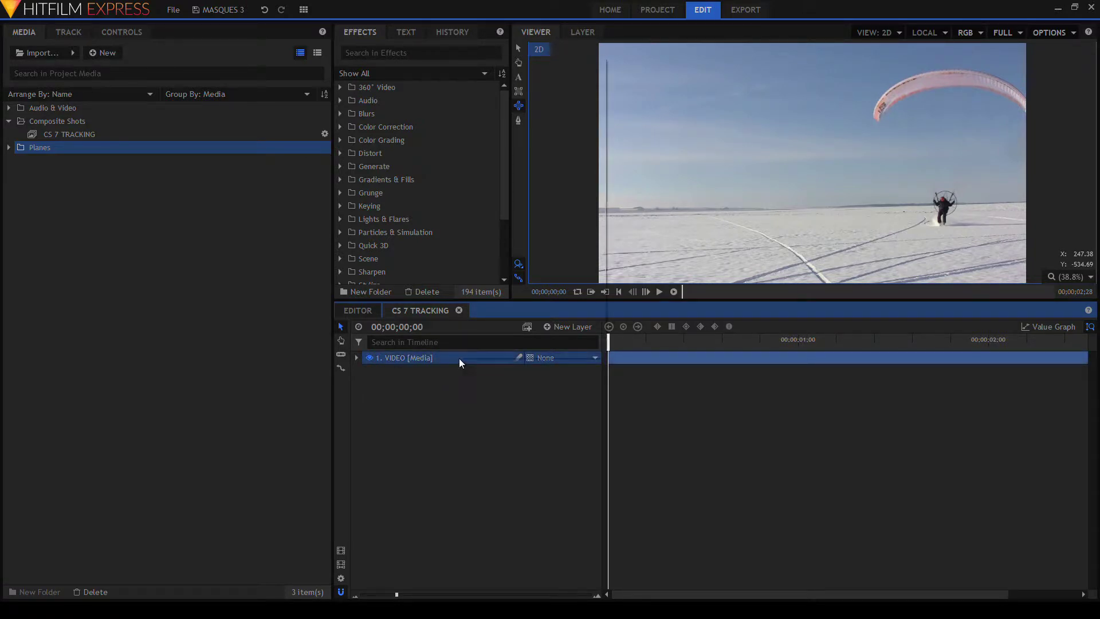
right_click(459, 359)
left_click(497, 201)
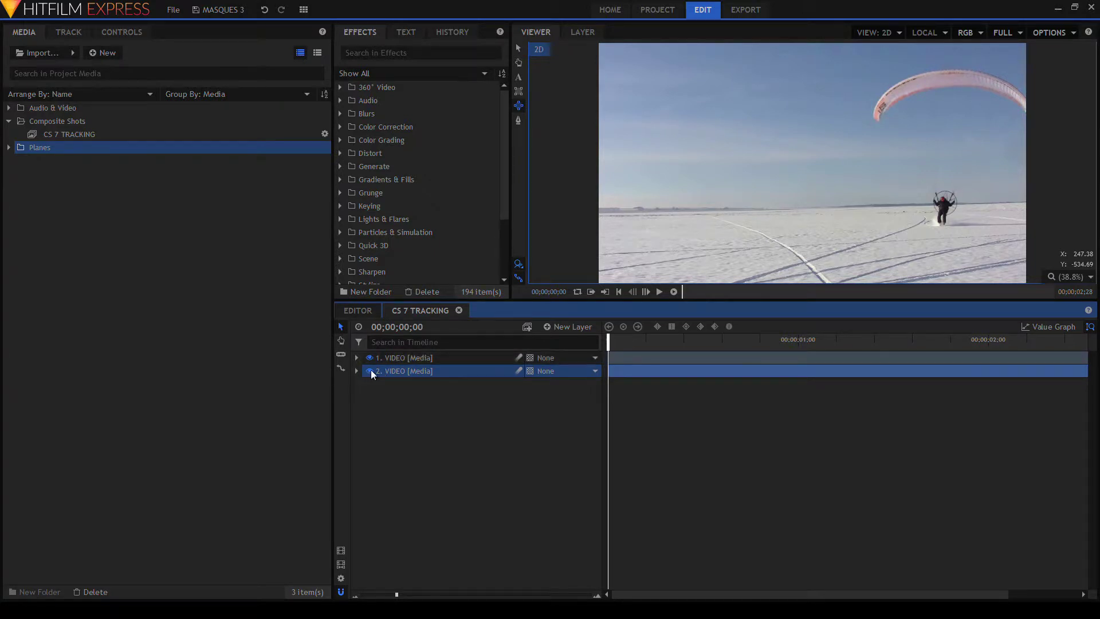
left_click(370, 370)
- Draw a small circular mask around the paraglider pilot on the upper VIDEO layer
left_click(447, 357)
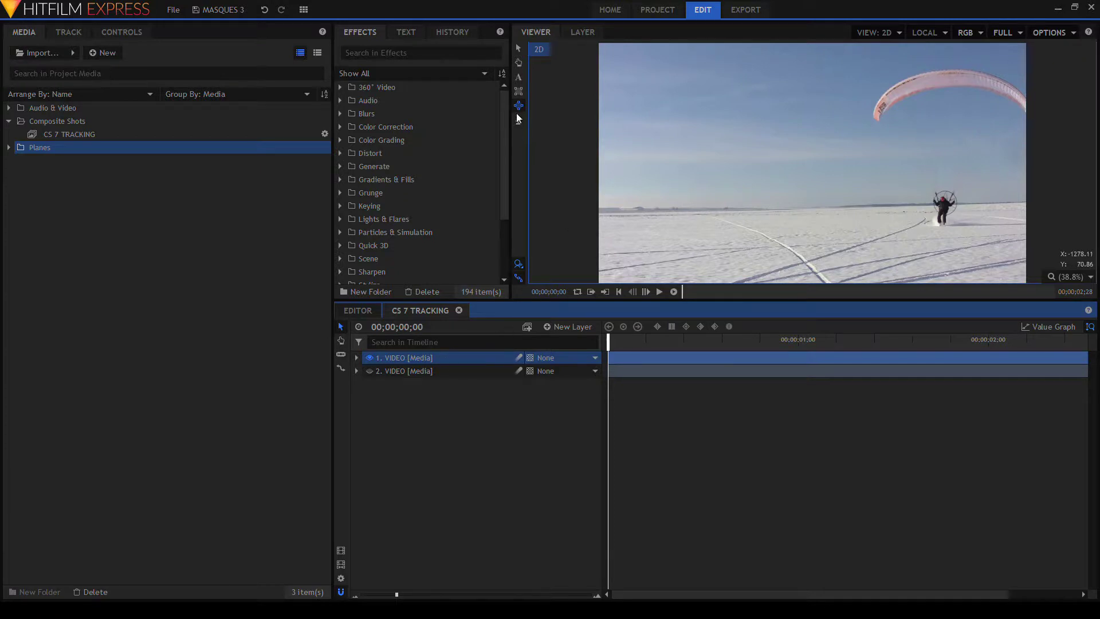
left_click(944, 199)
left_click_drag(945, 198, 956, 232)
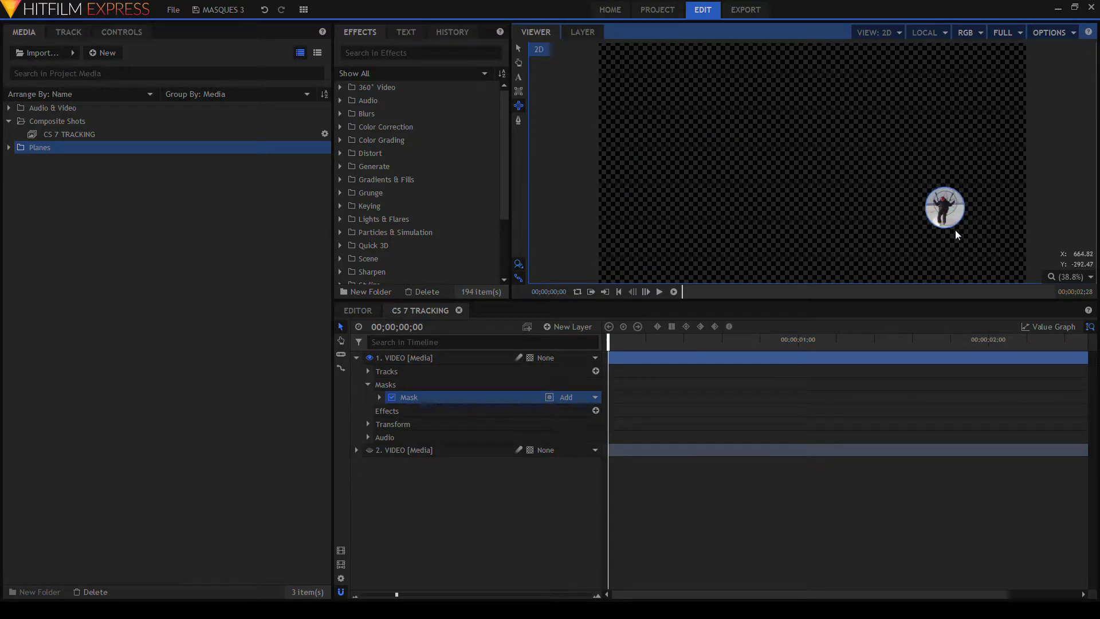
- Set the circular mask's feather strength to 55 px
left_click(380, 397)
left_click(391, 411)
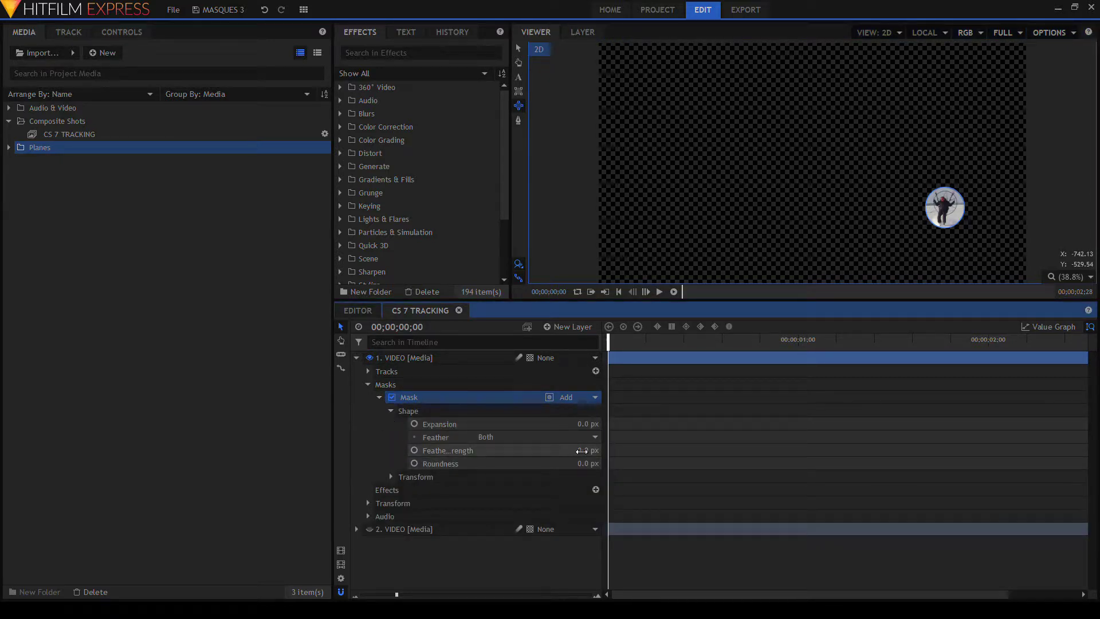
left_click_drag(581, 451, 584, 450)
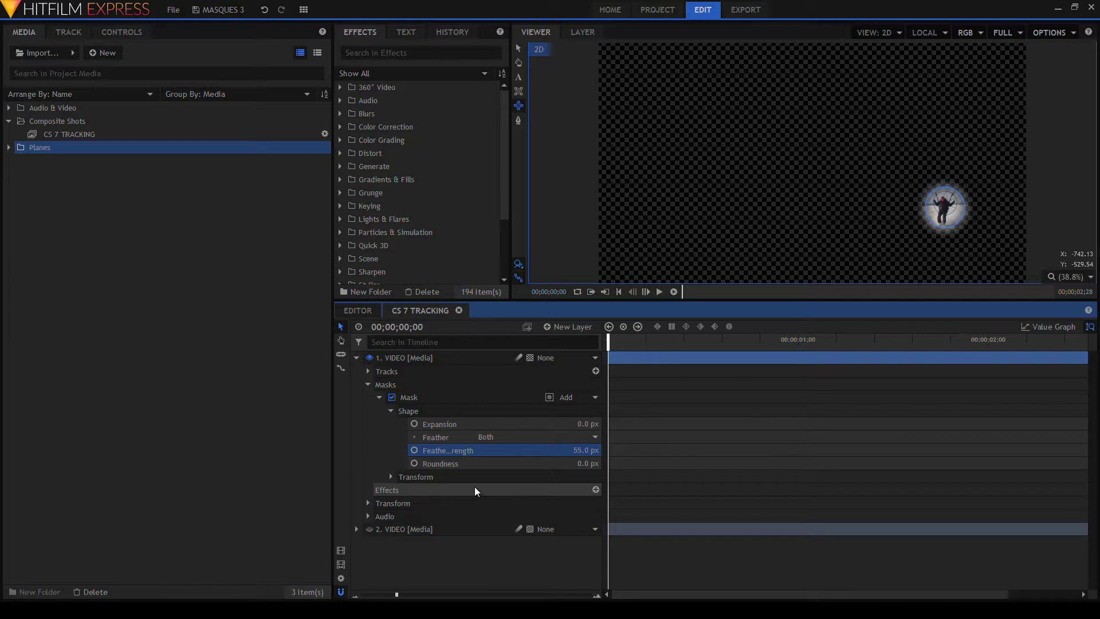
- Turn on keyframing for the circular mask's Path at 00;00;00;00
left_click(391, 476)
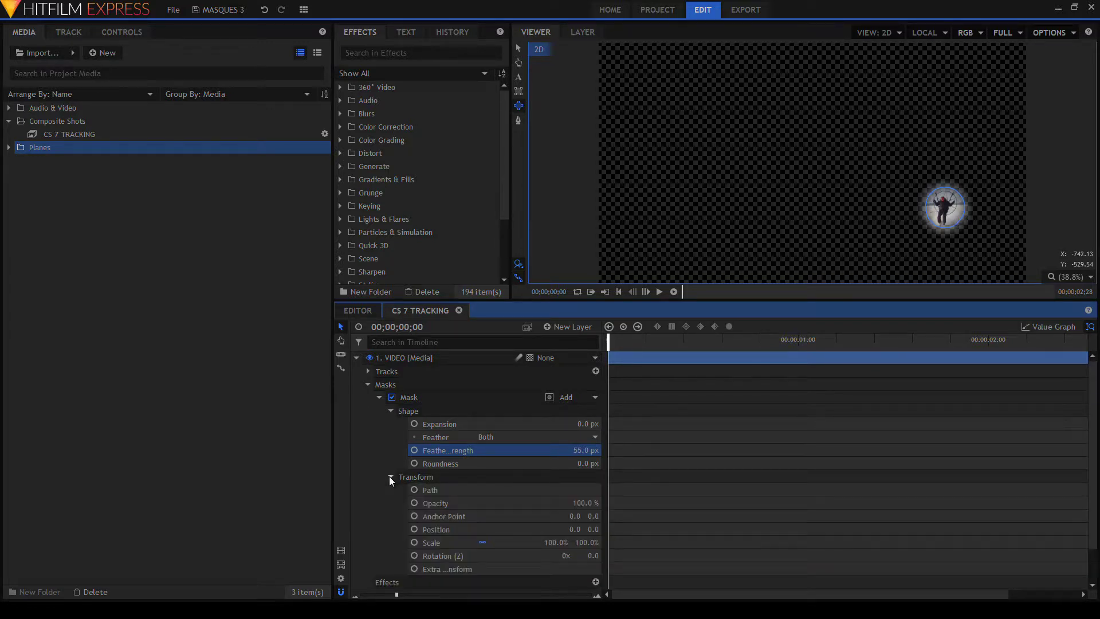
left_click(425, 478)
scroll(424, 475, "down", 1)
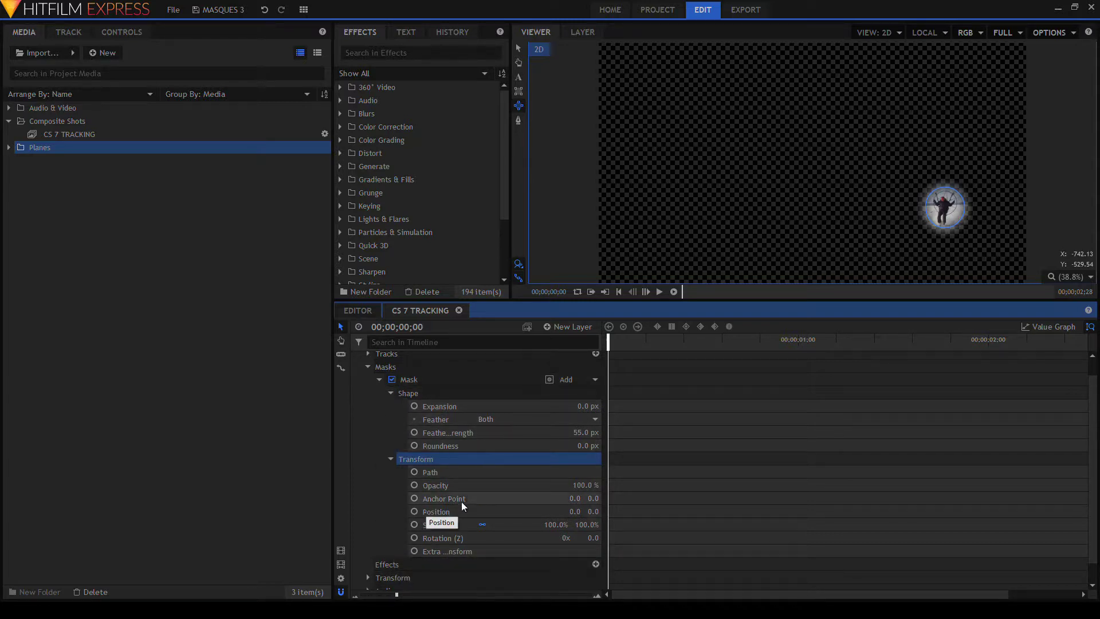
left_click(415, 471)
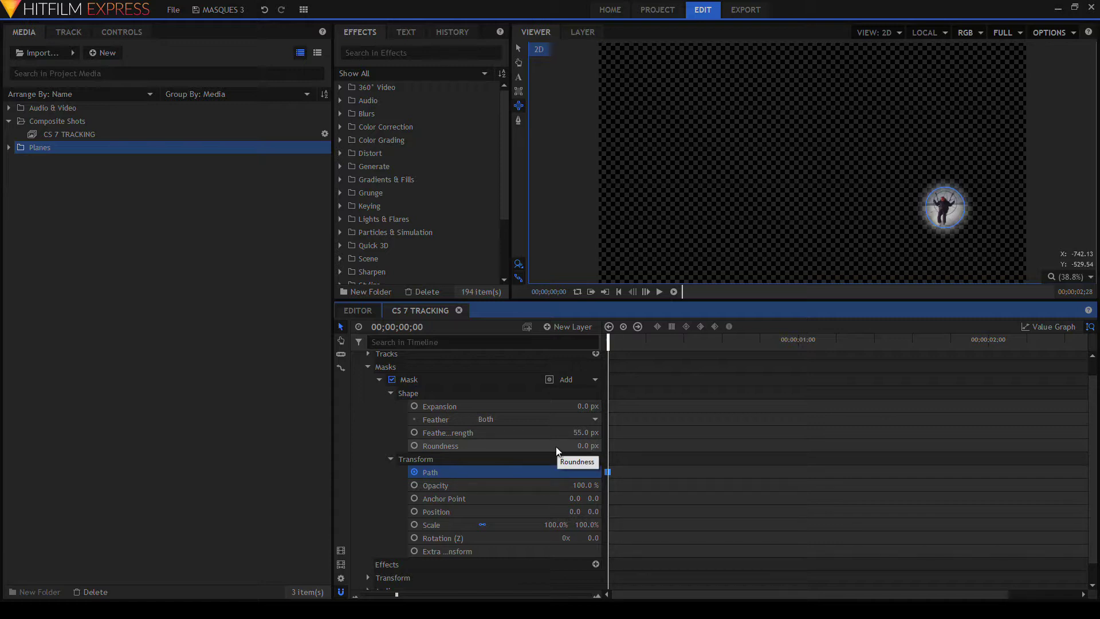
- Advance to 00;00;00;08 and move the circular mask onto the pilot, adding a Path keyframe
left_click(646, 293)
left_click(647, 292)
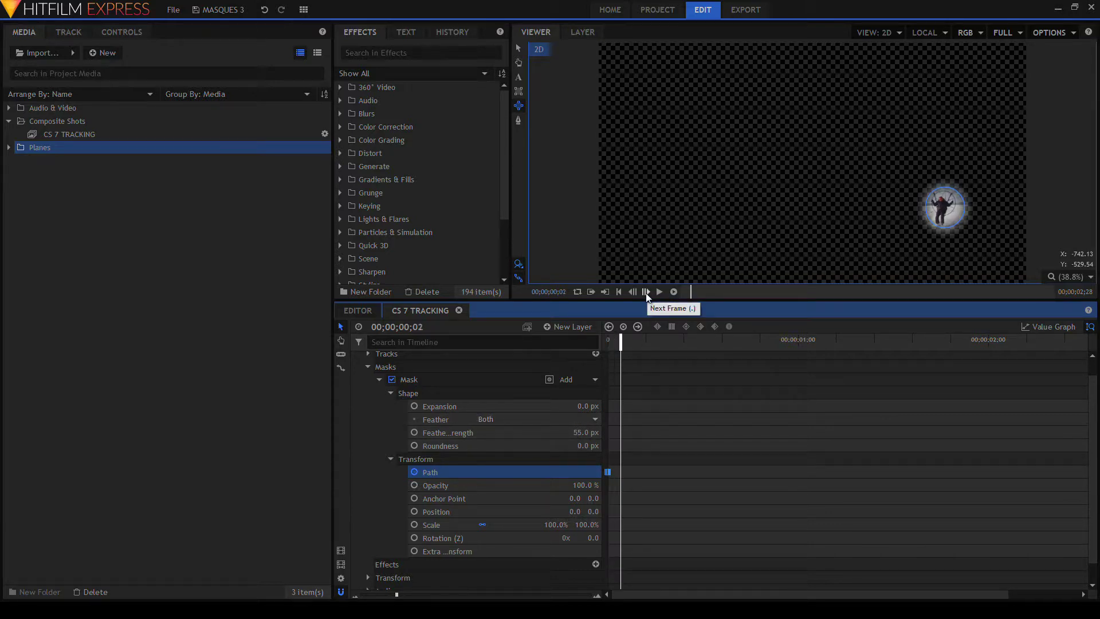
left_click(647, 293)
left_click(646, 292)
left_click(646, 293)
left_click(647, 293)
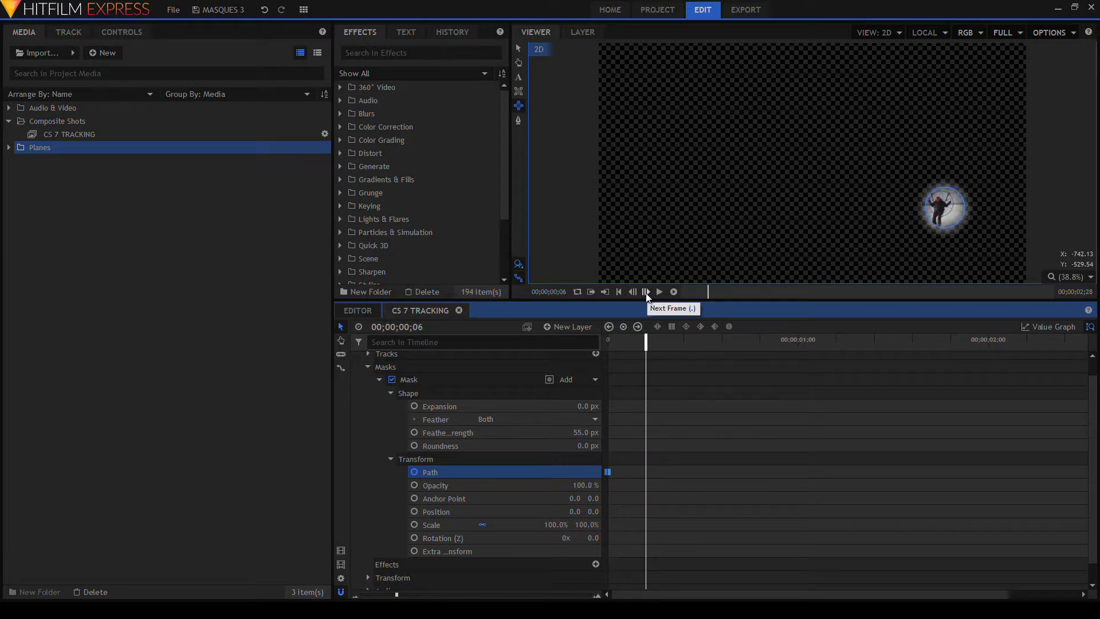
left_click(646, 293)
left_click(647, 293)
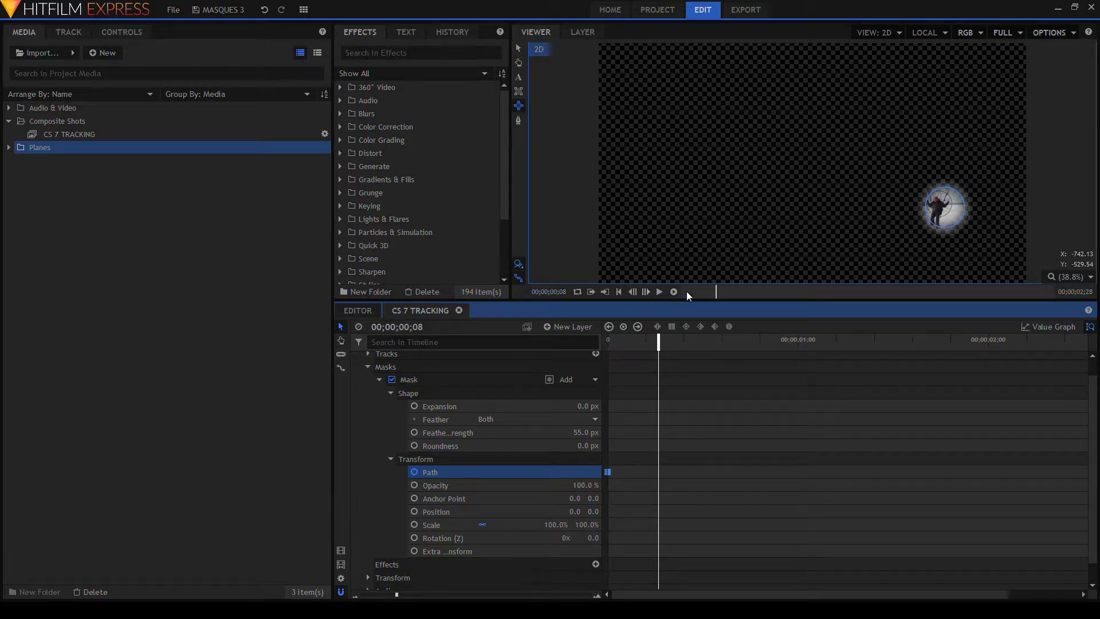
left_click_drag(947, 211, 933, 215)
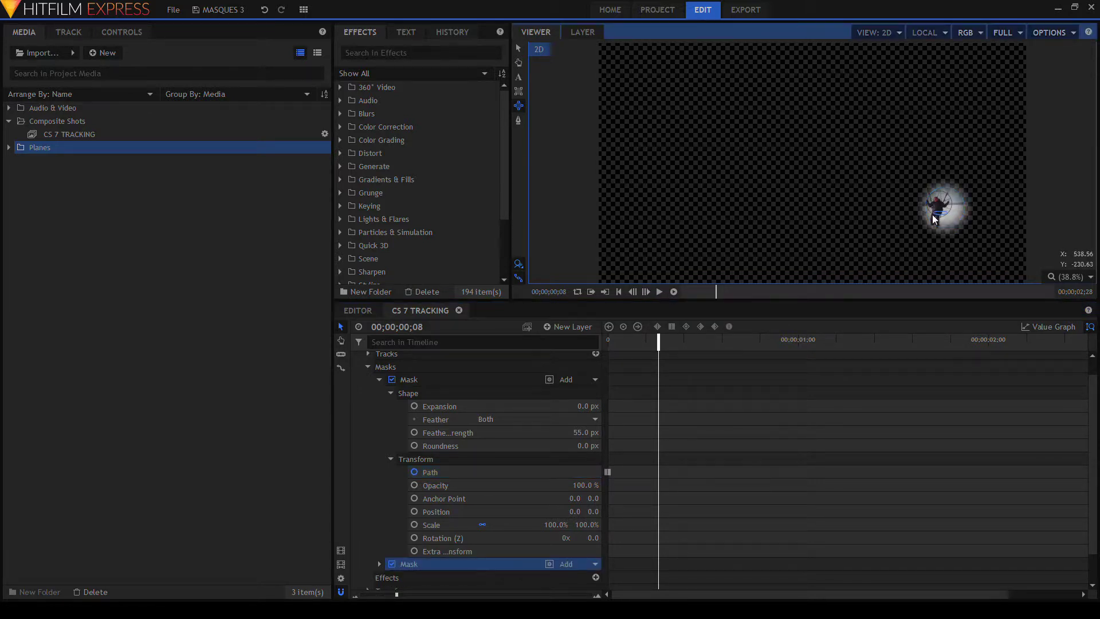
key("ctrl+z")
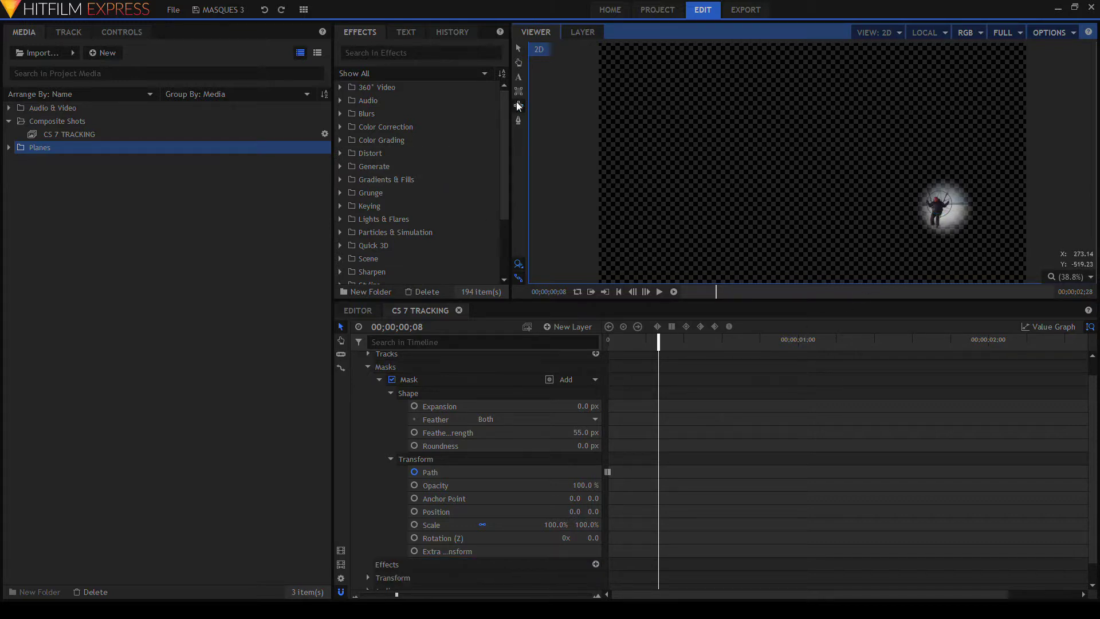
left_click(519, 50)
left_click(460, 393)
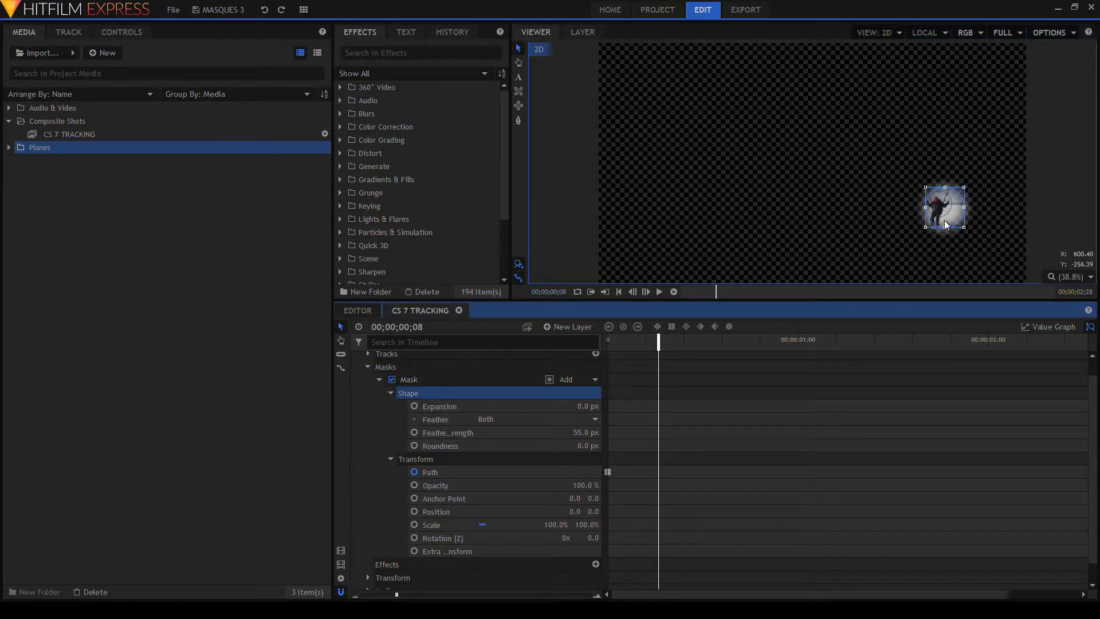
left_click_drag(946, 225, 939, 227)
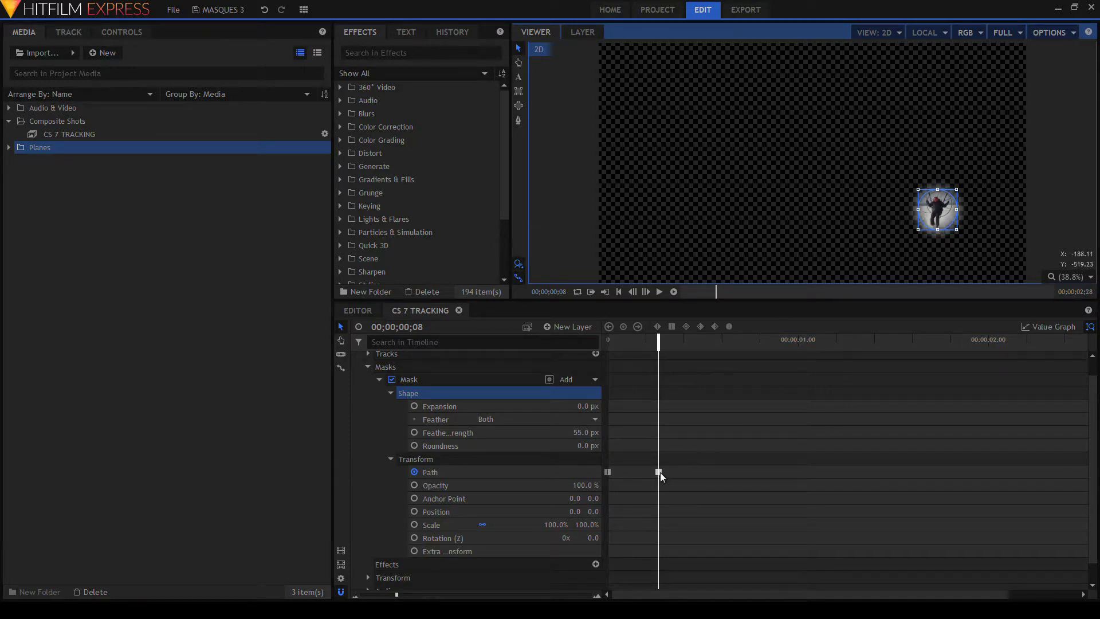
- Reposition and enlarge the mask around the pilot at 00;00;00;20 to add another Path keyframe
key("space")
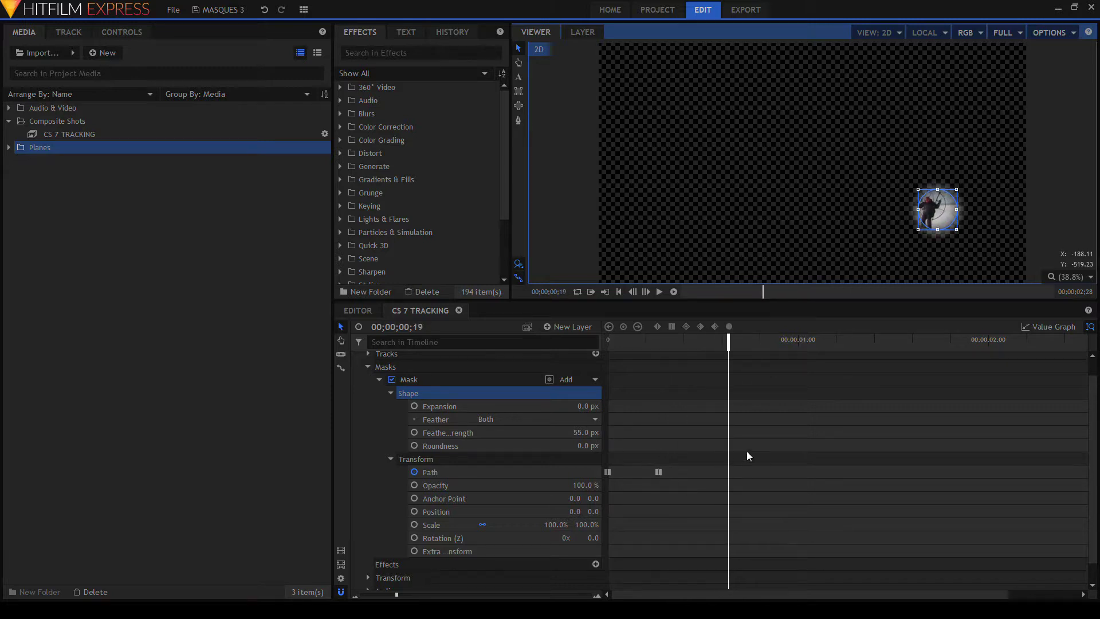
key("space")
left_click_drag(940, 222, 954, 240)
- Advance to 00;00;01;06 and shift and enlarge the mask so it encloses the approaching pilot
key("Right")
key("Right")
key("Right")
key("Right")
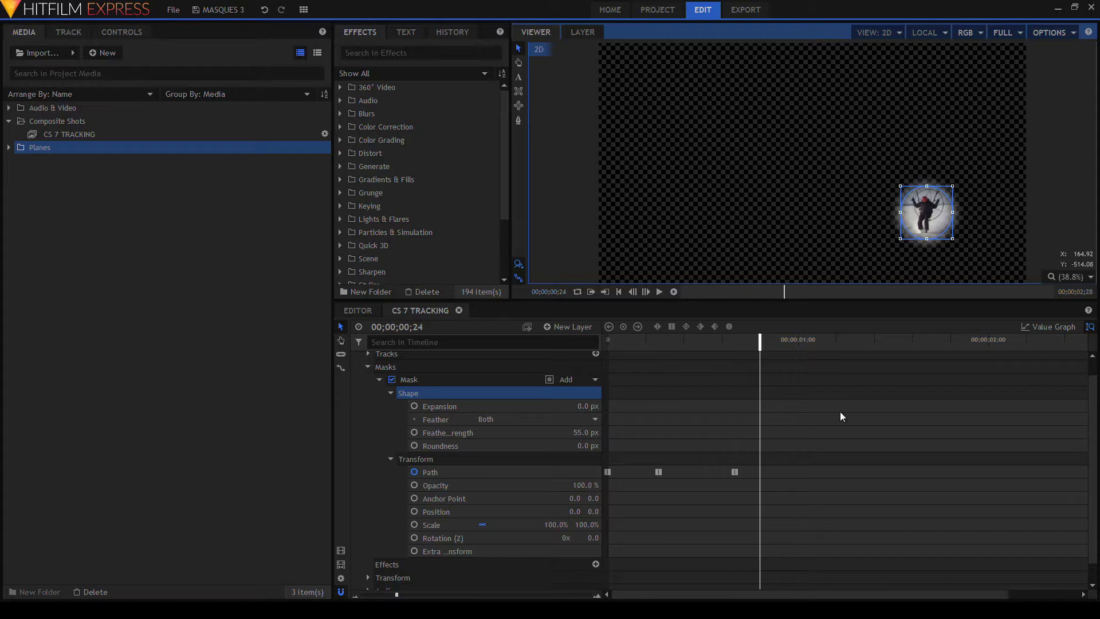
key("Right")
key("Right")
key("Right")
key("Right")
key("Right")
key("Right")
key("Right")
key("Right")
key("Right")
key("Right")
key("Right")
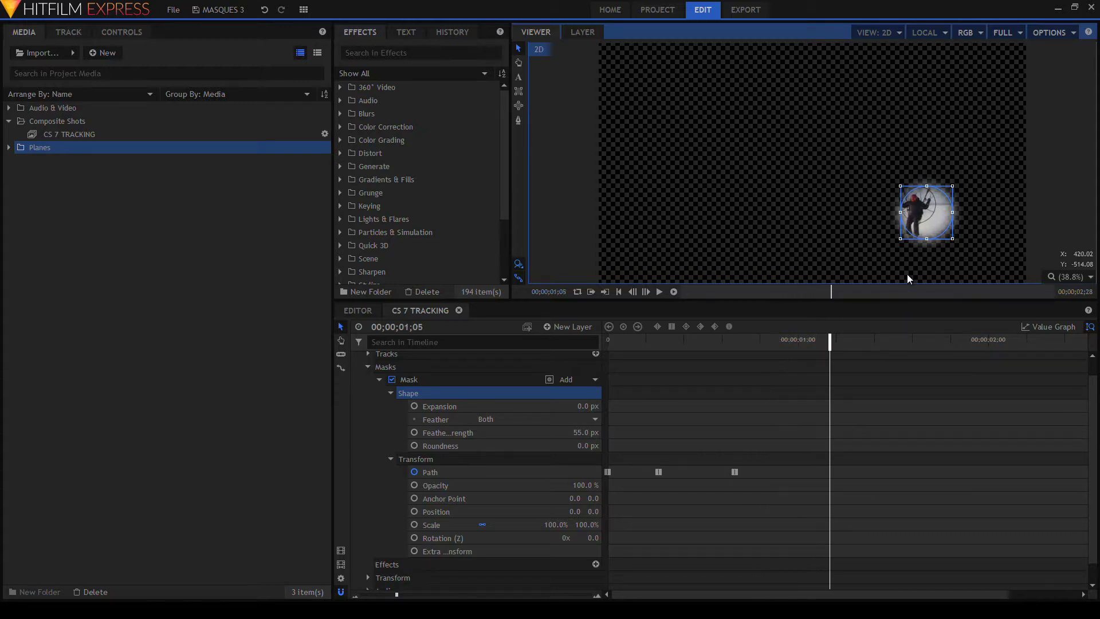
key("Right")
left_click_drag(928, 234, 950, 252)
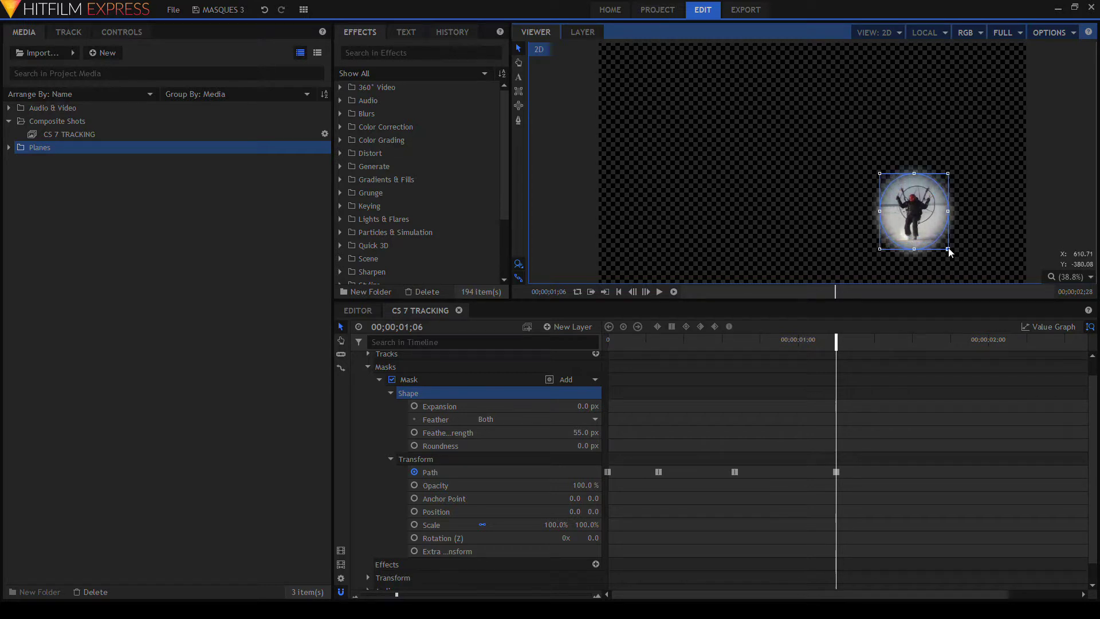
- Adjust the mask's position and size around the pilot at 00;00;01;14 with a new Path keyframe
key("Right")
key("Right")
key("Right")
key("Right")
key("Right")
key("Right")
key("Right")
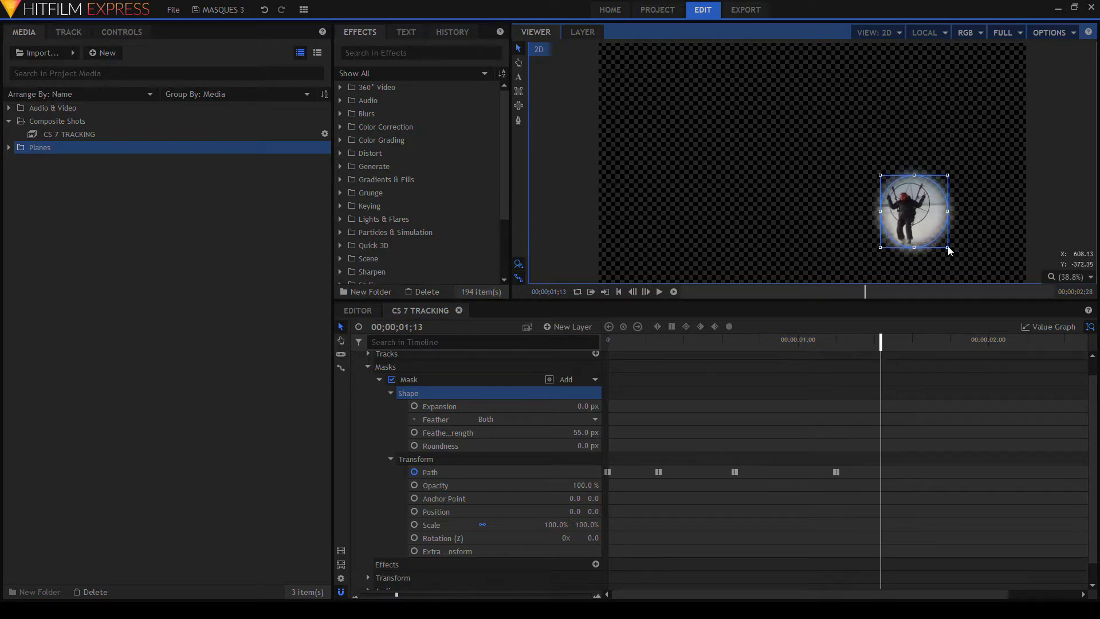
key("Right")
left_click_drag(948, 249, 936, 253)
- Advance to 00;00;01;23 and refit the mask to the pilot, adding a Path keyframe
key("Right")
key("Right")
key("Right")
key("Right")
key("Right")
key("Right")
key("Right")
key("Right")
key("Right")
left_click(1090, 277)
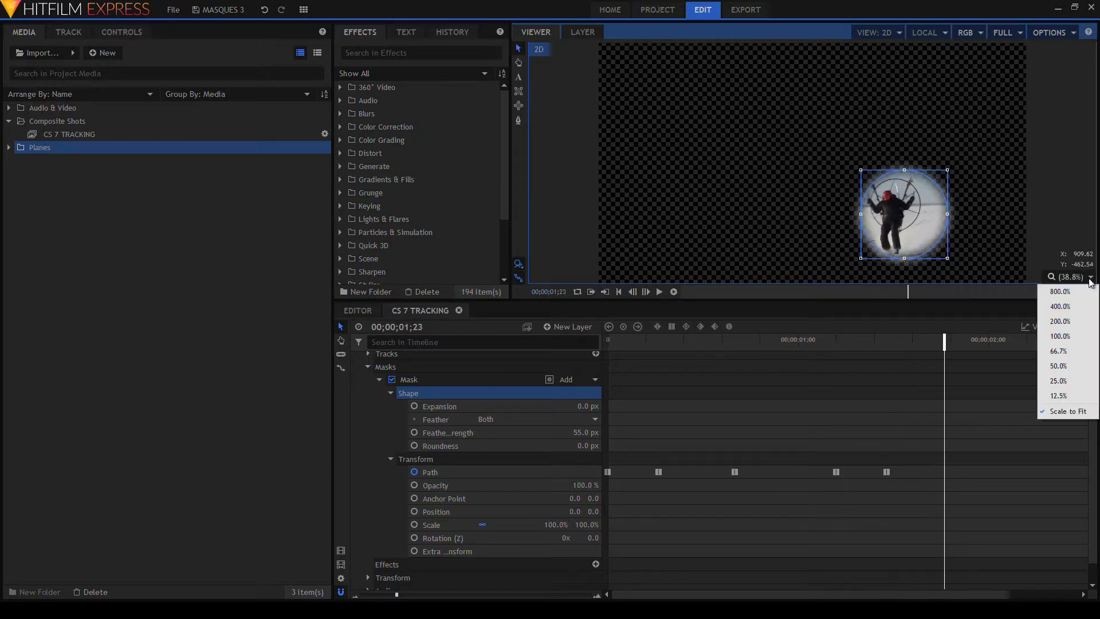
left_click(1090, 277)
left_click_drag(904, 214, 843, 202)
- Keep refitting the mask to the moving pilot up to 00;00;02;16, adding Path keyframes at 00;00;02;07 and 00;00;02;16
key("Right")
key("Right")
key("Right")
key("Right")
key("Right")
key("Right")
key("Right")
key("Right")
key("Right")
key("Right")
key("Right")
key("Right")
key("Right")
key("Right")
key("Right")
key("Right")
key("Right")
key("Right")
key("Right")
key("Right")
key("Right")
key("Right")
key("Right")
left_click_drag(825, 252, 844, 262)
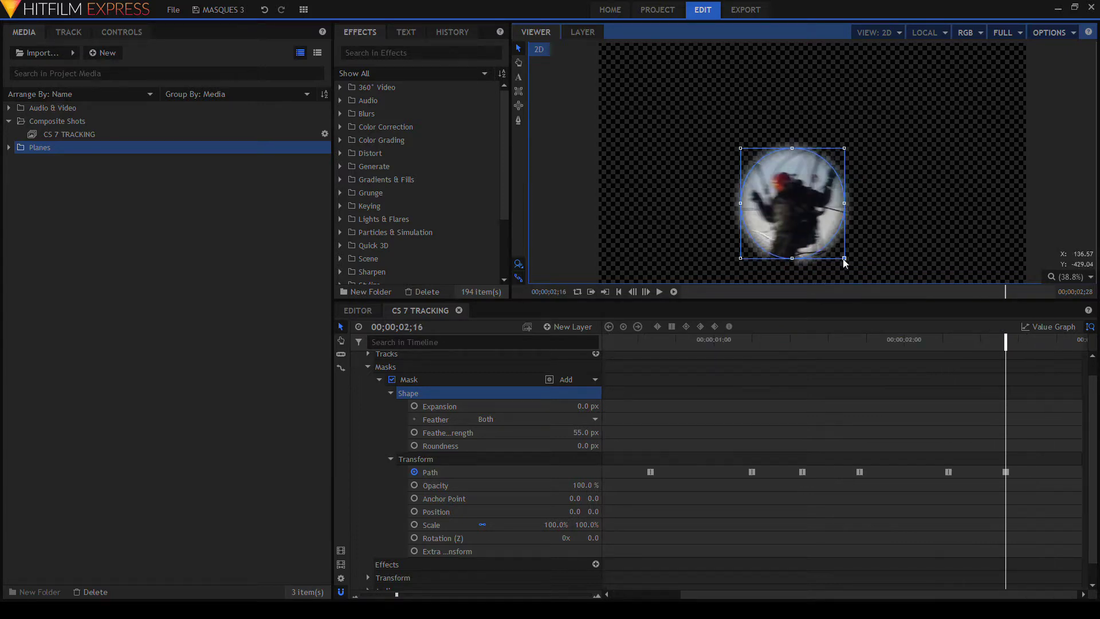
- Move and enlarge the mask as the pilot leaves the frame, adding Path keyframes at 00;00;02;23 and 00;00;02;27
key("Right")
key("Right")
key("Right")
key("Right")
key("Right")
key("Right")
key("Right")
left_click_drag(827, 216, 683, 184)
key("Right")
key("Right")
key("Right")
key("Right")
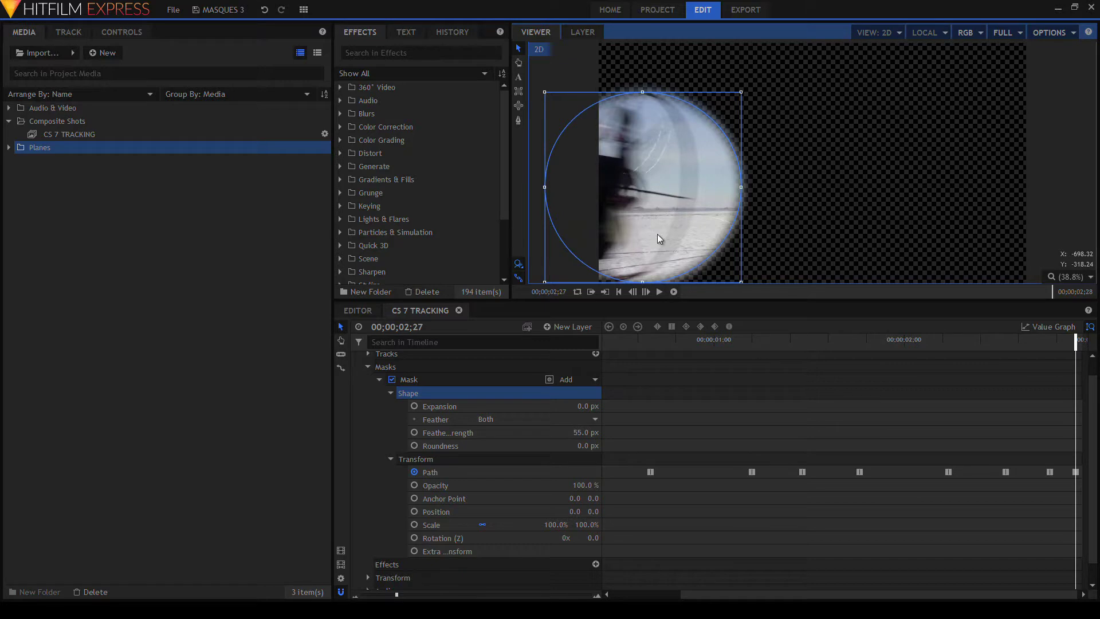
- Scrub through the clip from the start to check the mask's tracking, then collapse the mask properties
key("Home")
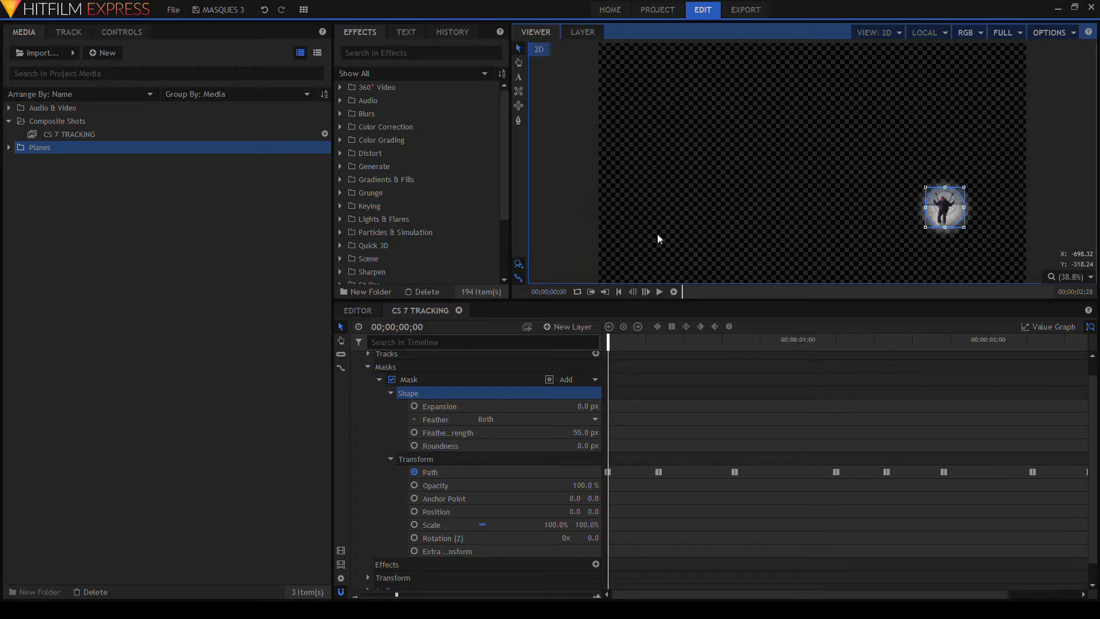
left_click_drag(610, 341, 1057, 378)
key("Home")
left_click(368, 367)
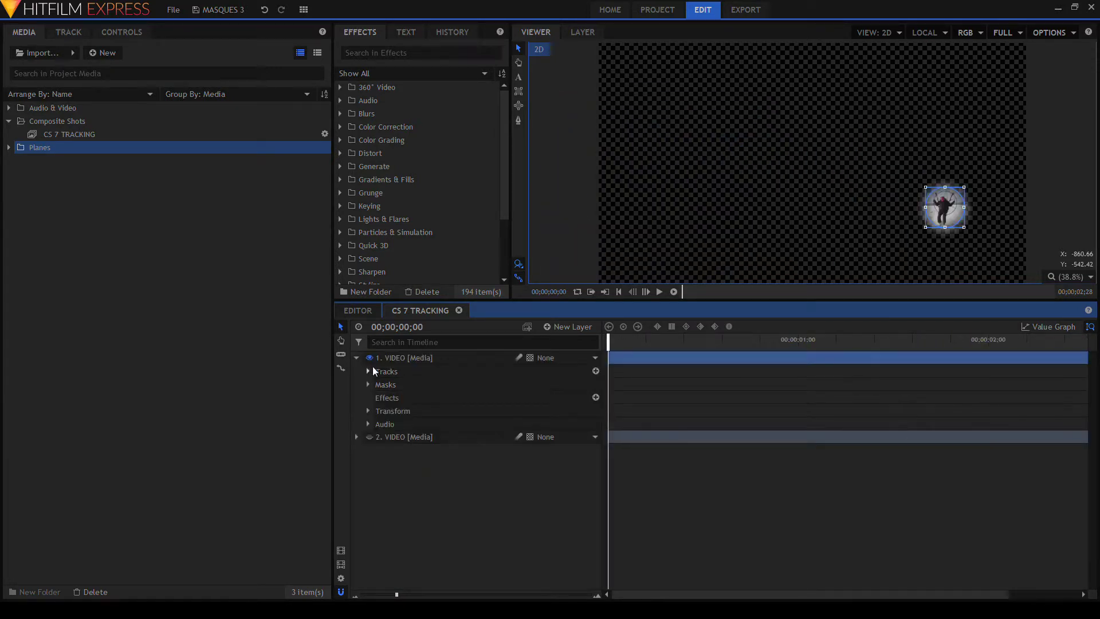
- Make the lower VIDEO layer visible, preview both layers together, and return the playhead to the start
left_click(371, 437)
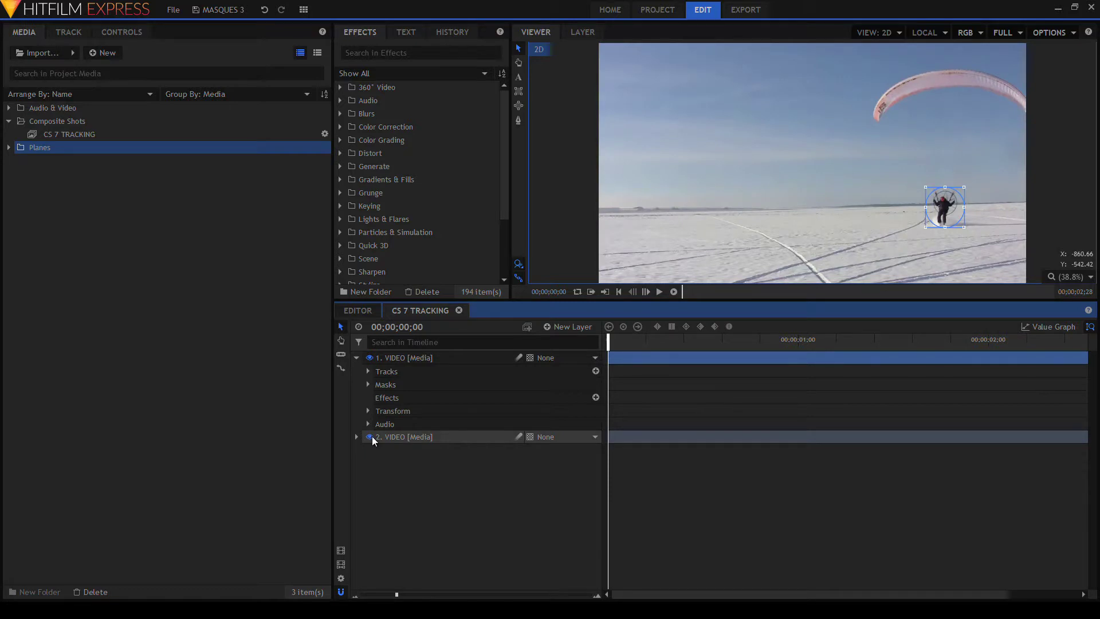
left_click(425, 357)
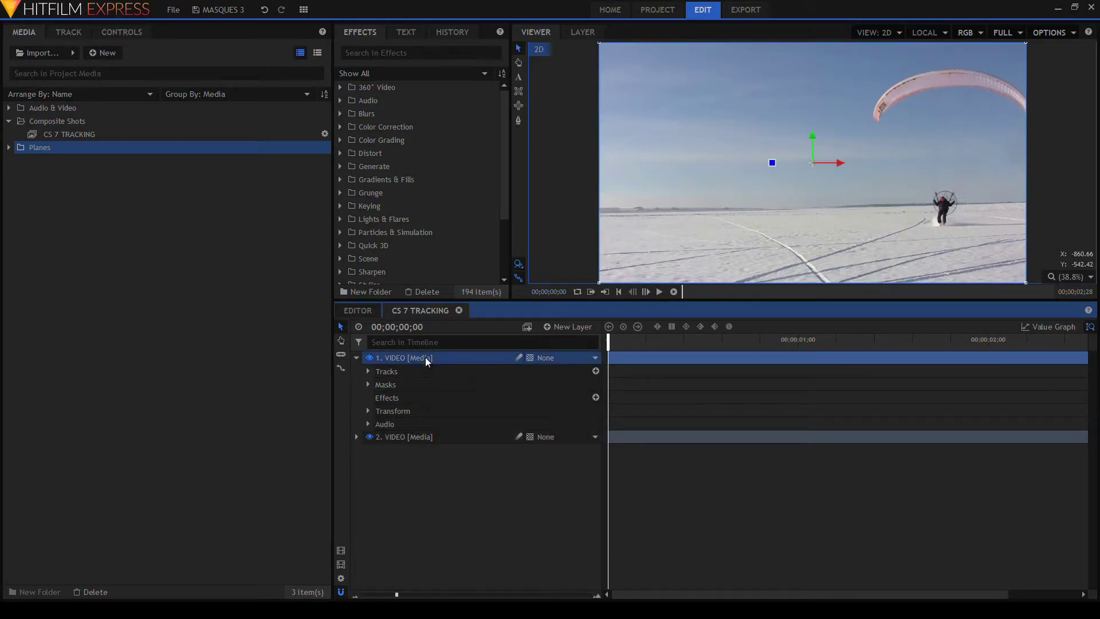
key("space")
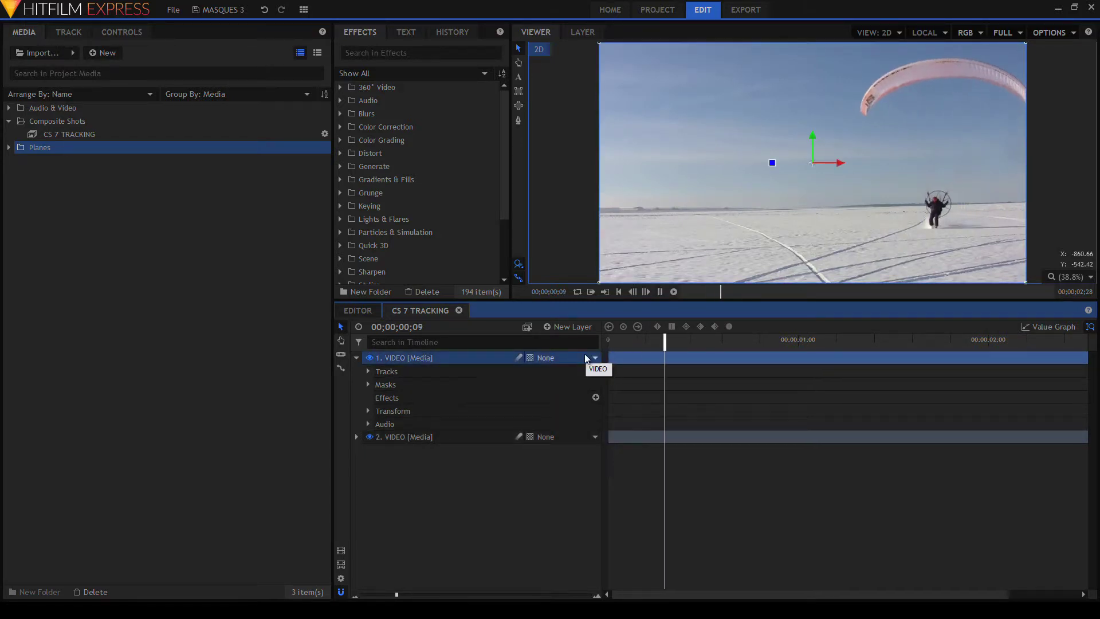
key("space")
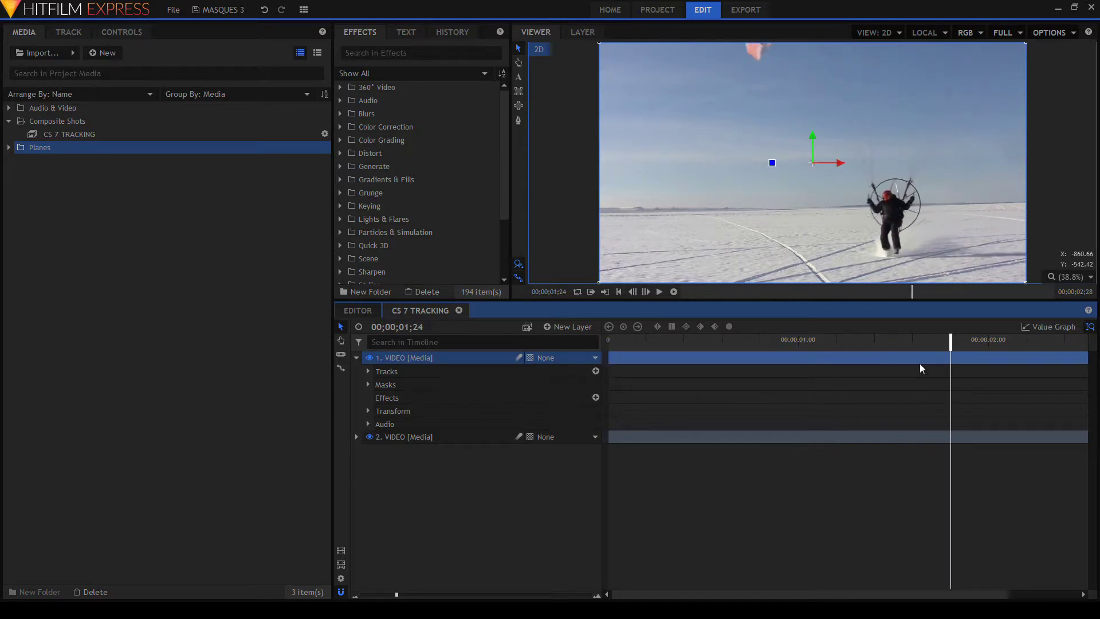
left_click_drag(949, 346, 491, 364)
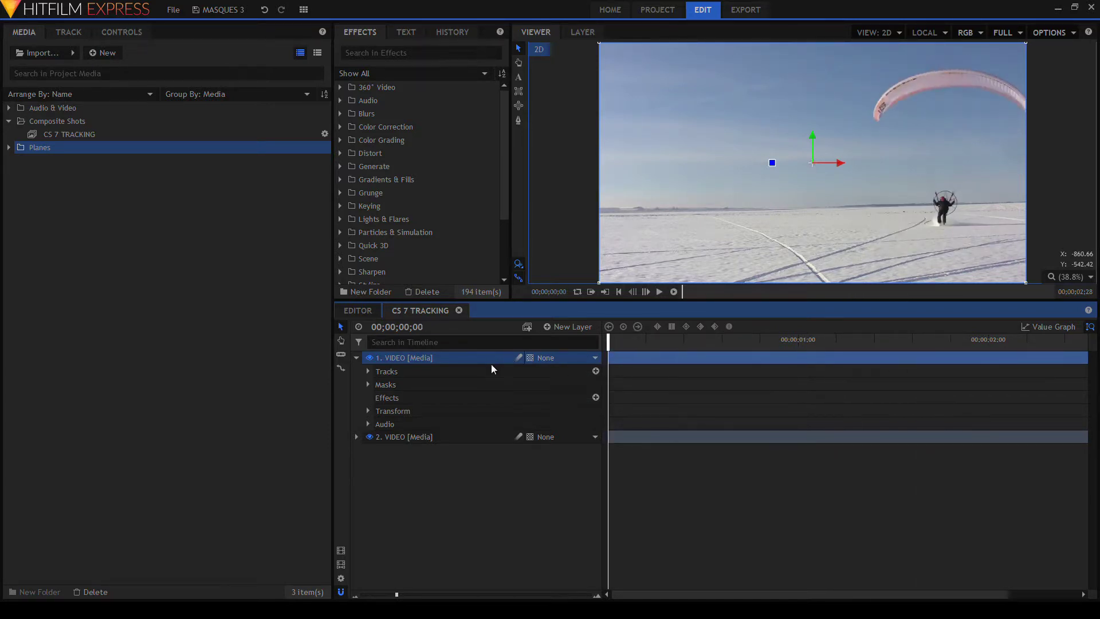
- Find the Curves effect and apply it to the lower VIDEO layer
left_click(431, 435)
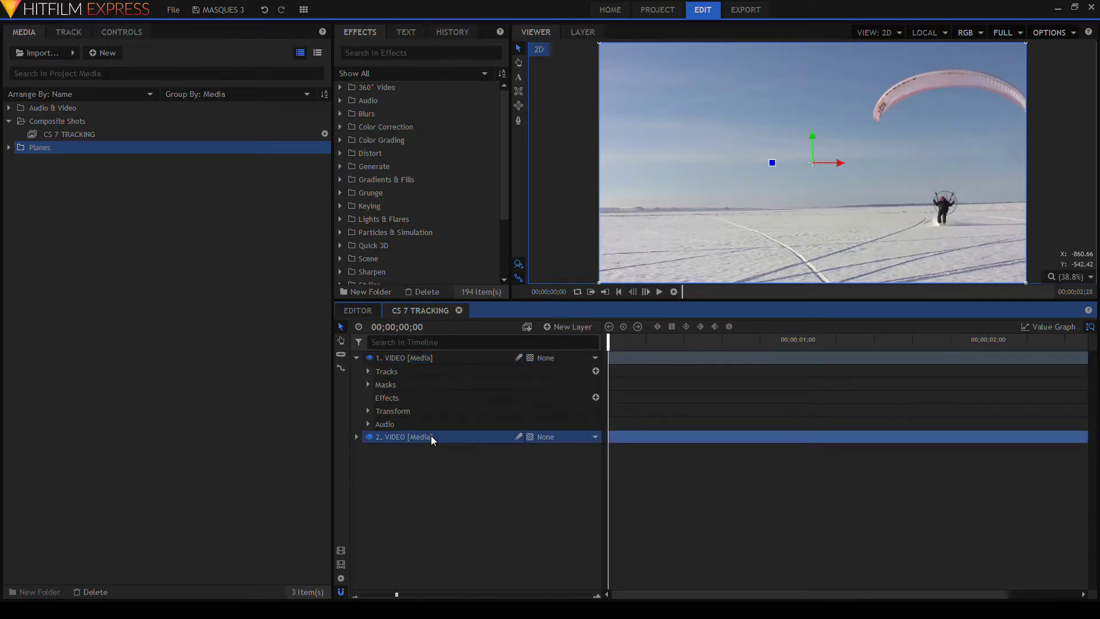
left_click(381, 56)
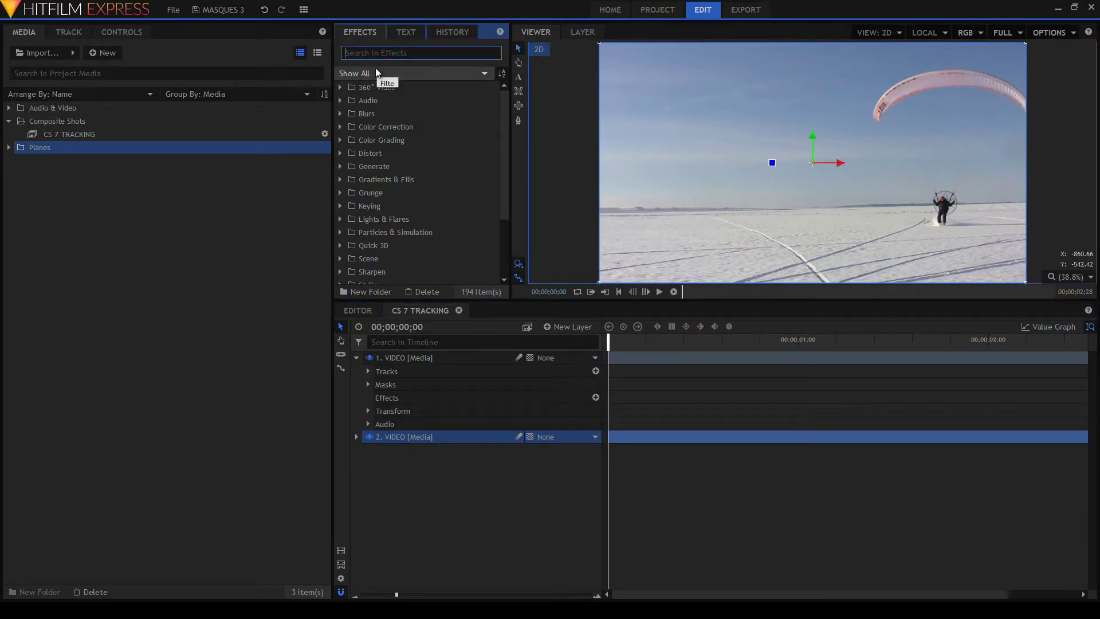
type("CURVE")
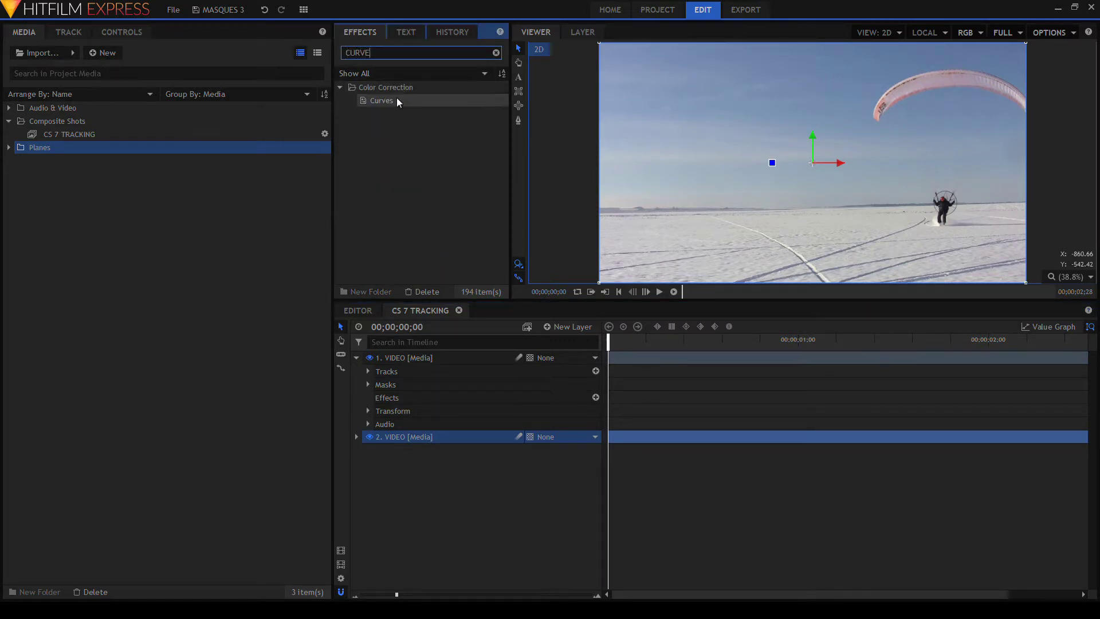
left_click_drag(401, 101, 408, 438)
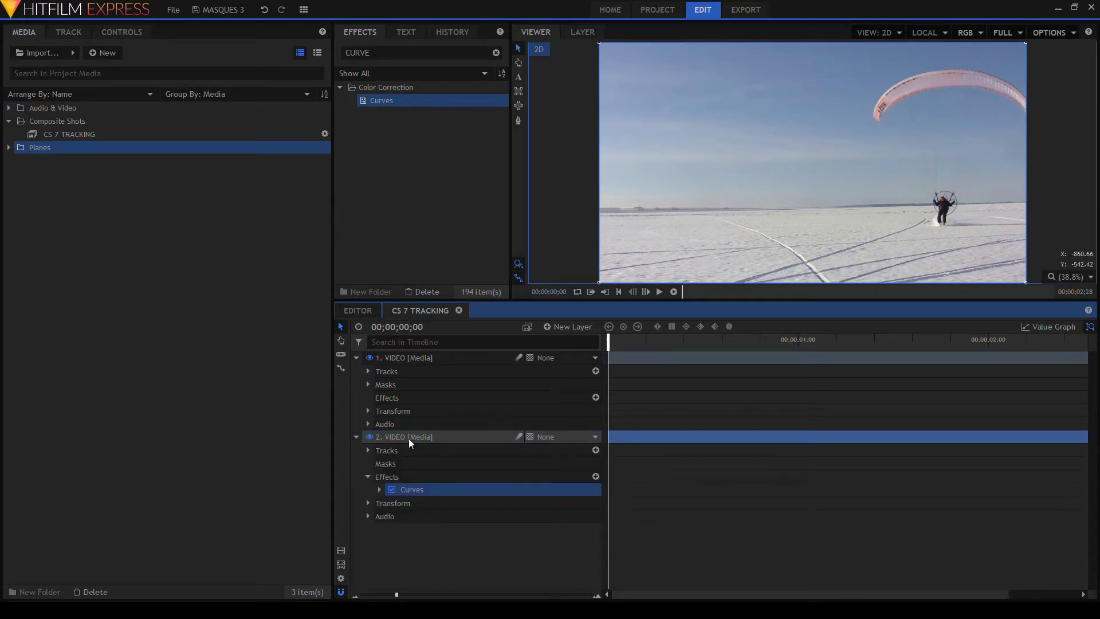
- Add a midpoint to the RGB curve and enable Curve keyframing at 00;00;00;00
double_click(438, 491)
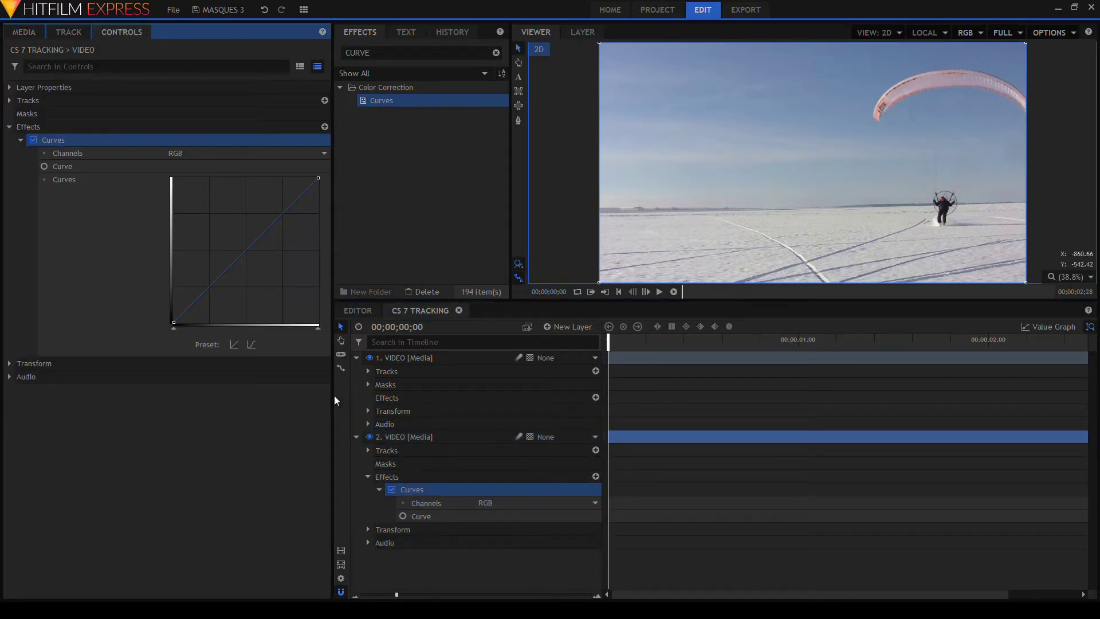
left_click_drag(335, 400, 383, 395)
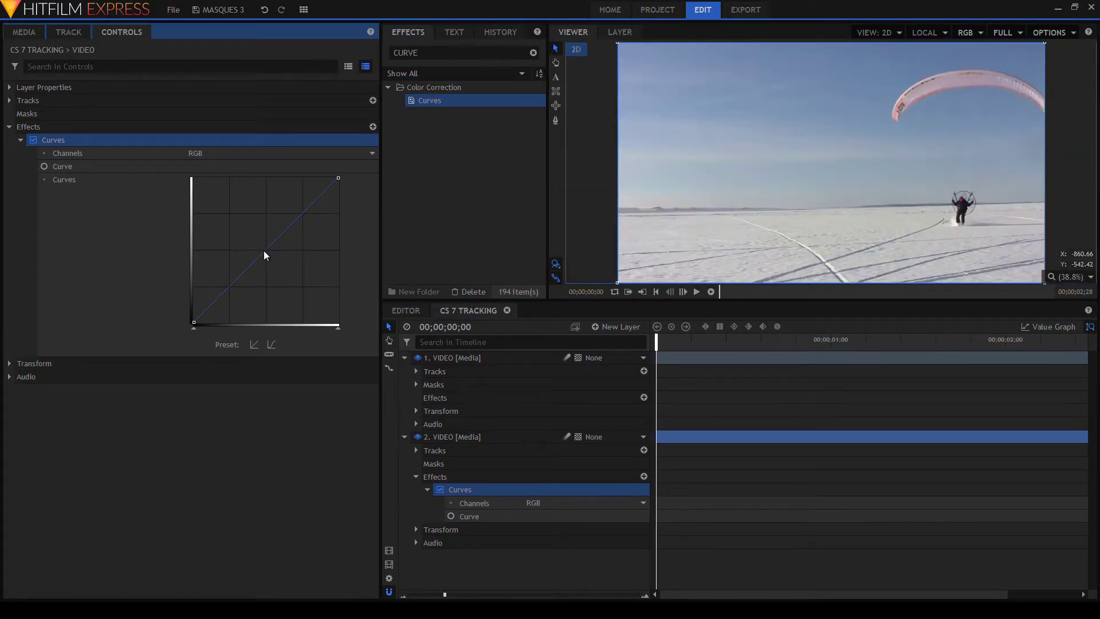
mouse_move(264, 251)
left_mouse_down()
mouse_move(242, 226)
mouse_move(279, 266)
mouse_move(263, 253)
left_mouse_up()
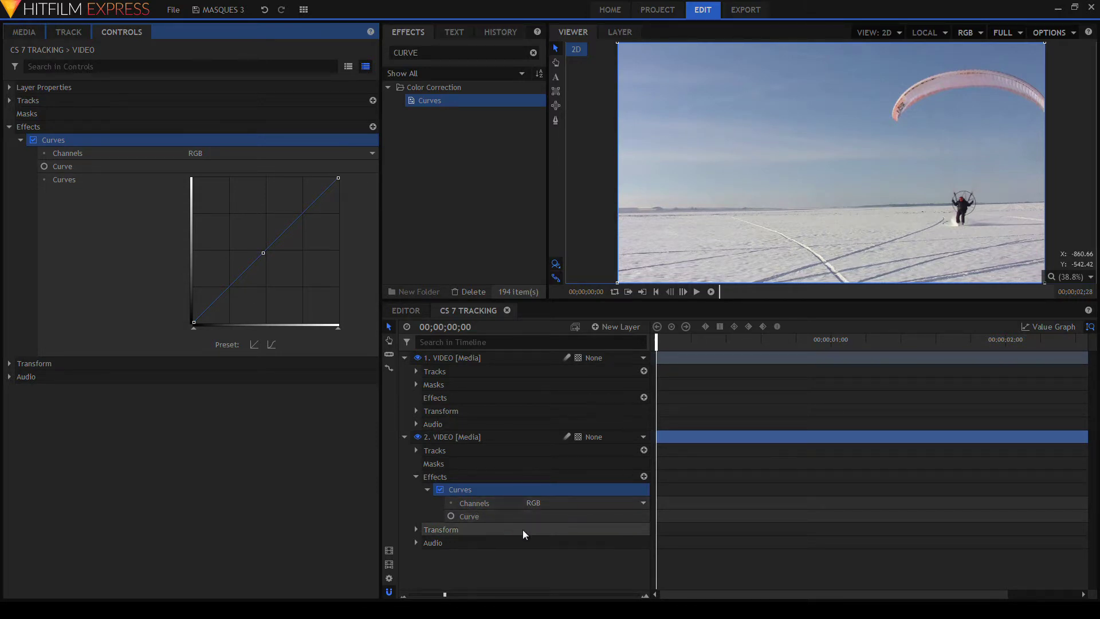
left_click(451, 516)
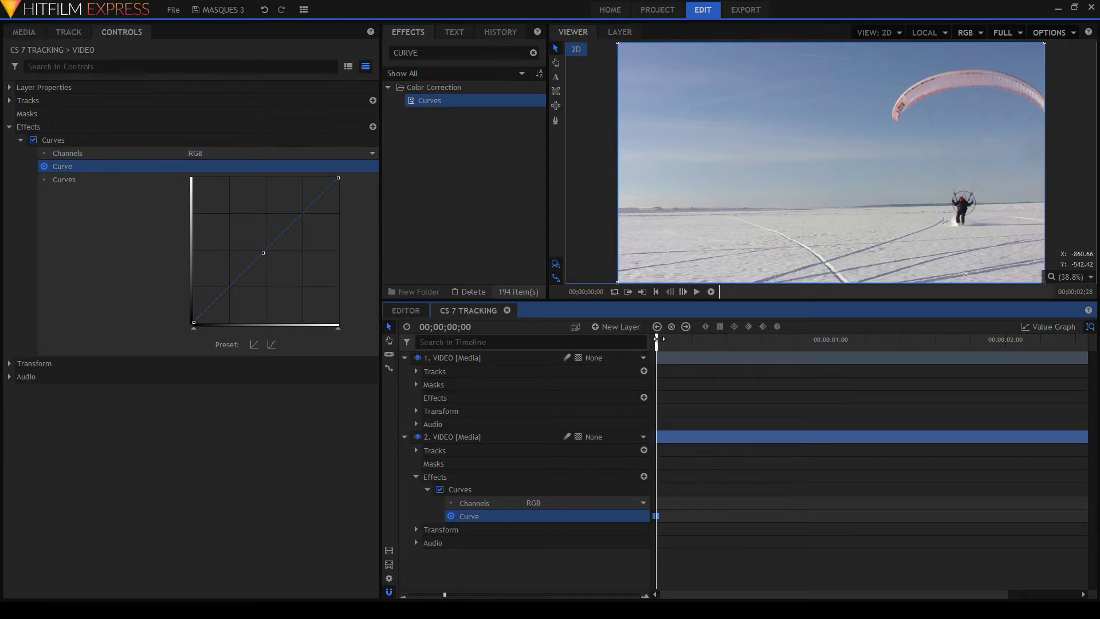
- At 00;00;02;27, pull the RGB curve's midpoint down to darken the background layer, adding a second Curve keyframe
left_click_drag(657, 339, 1093, 373)
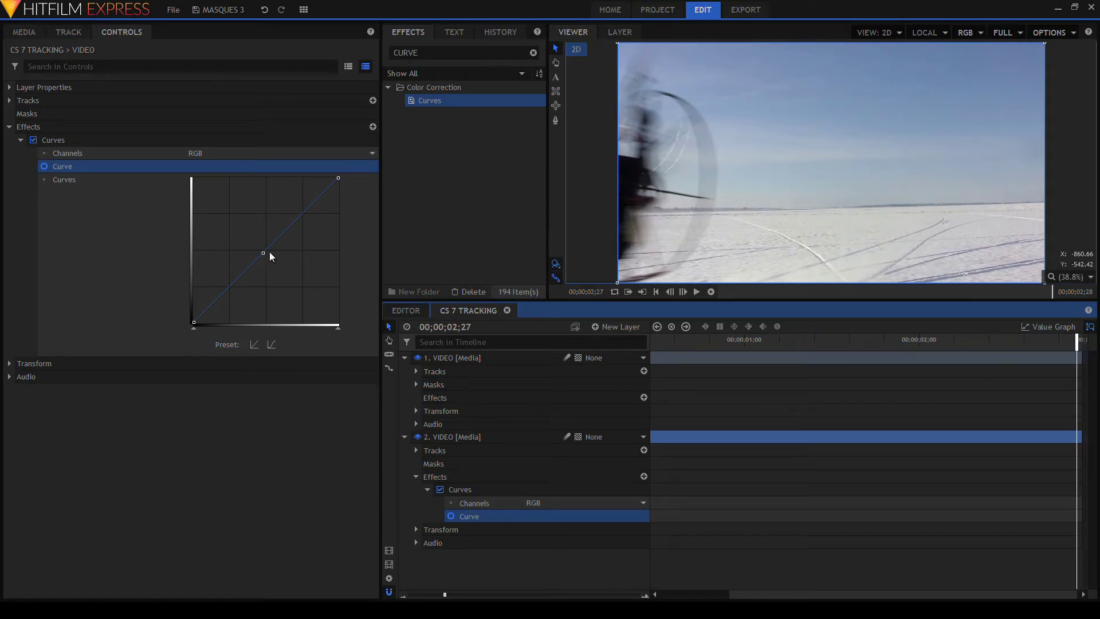
left_click_drag(263, 253, 279, 269)
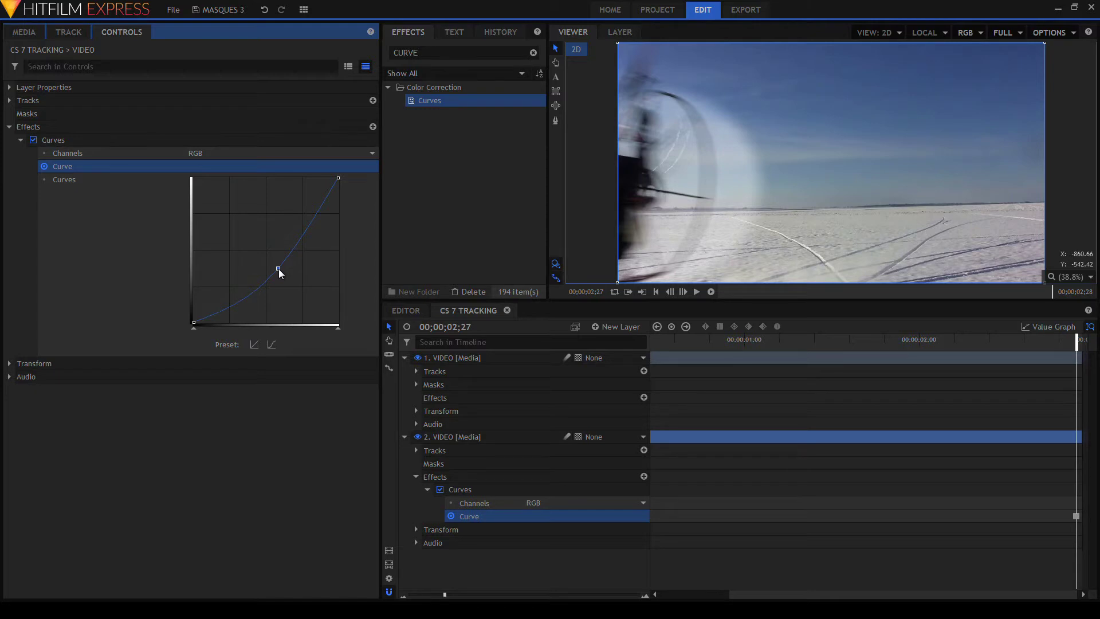
left_click(404, 596)
left_click(403, 596)
left_click(405, 596)
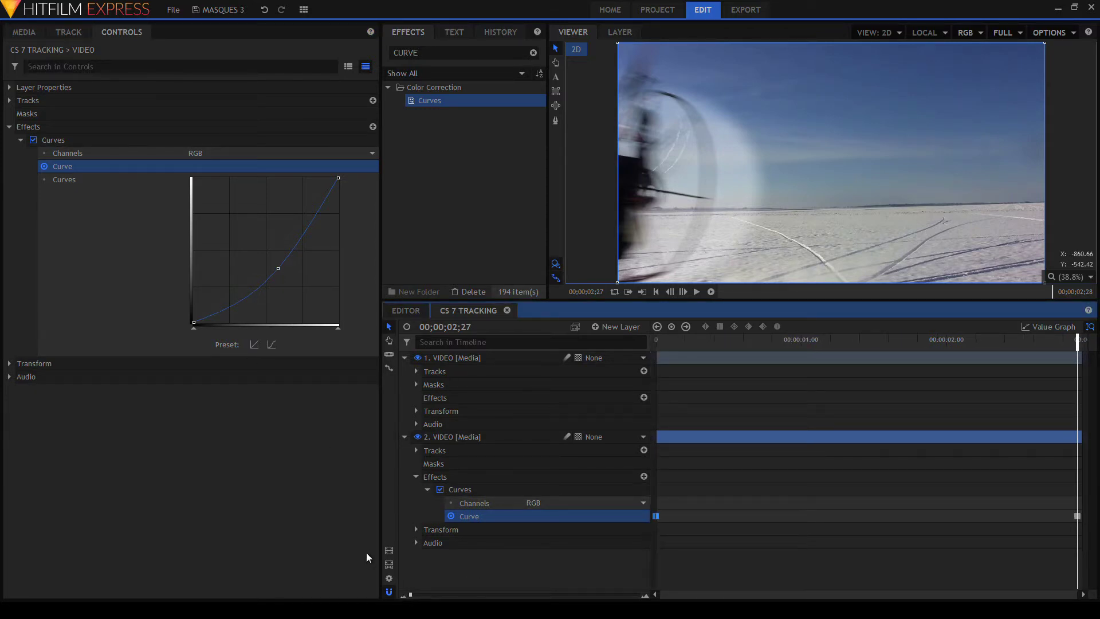
- Enlarge the timeline area and play the shot from the start to check the gradual background darkening
left_click_drag(378, 546, 293, 527)
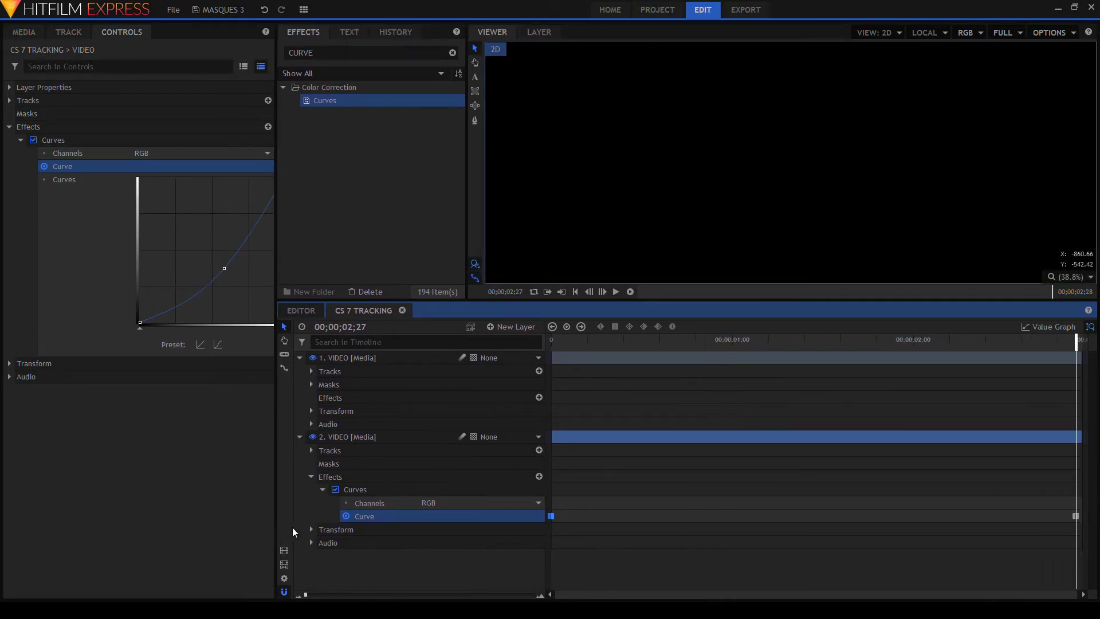
left_click_drag(1077, 385, 494, 389)
key("space")
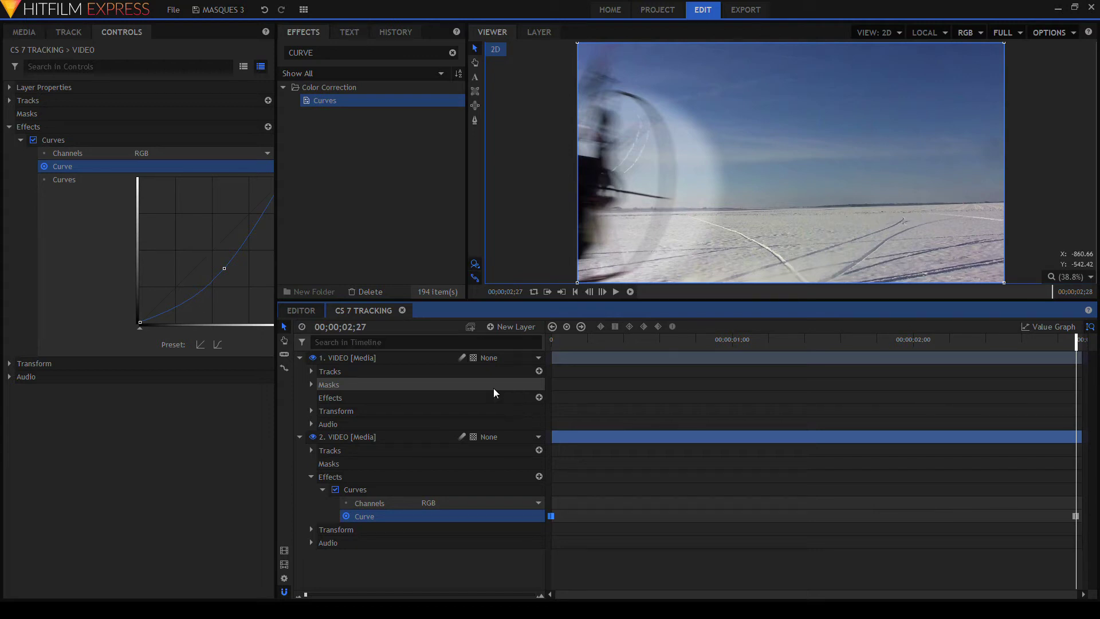
- At 00;00;02;26, shift the upper layer's mask left to follow the pilot, adding a Path keyframe, and set its feather strength to 119 px
left_click(311, 384)
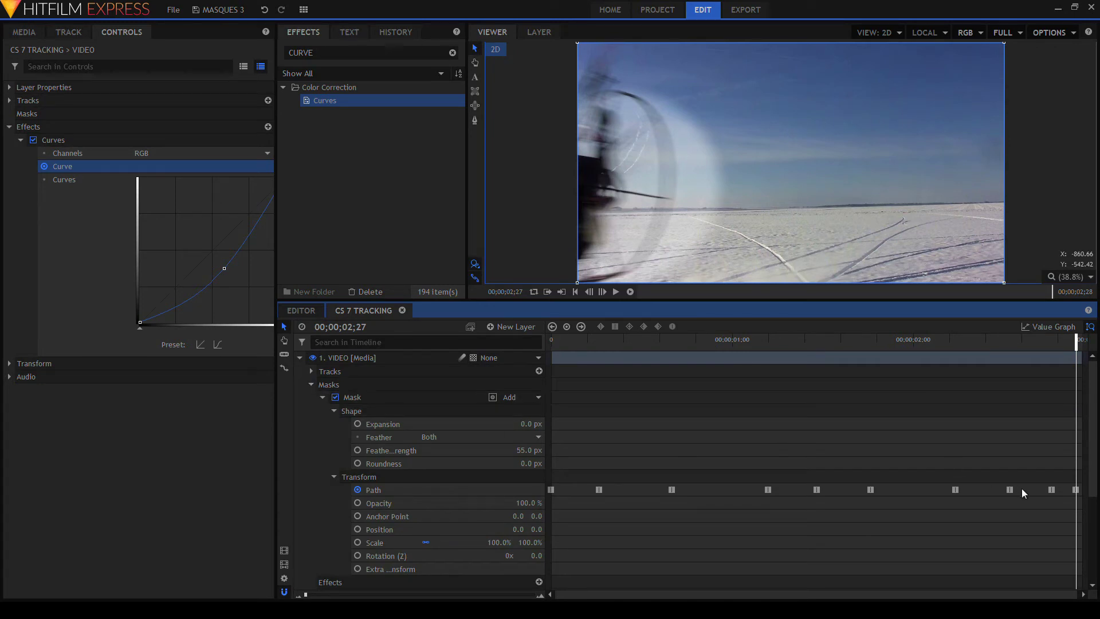
left_click(1052, 491)
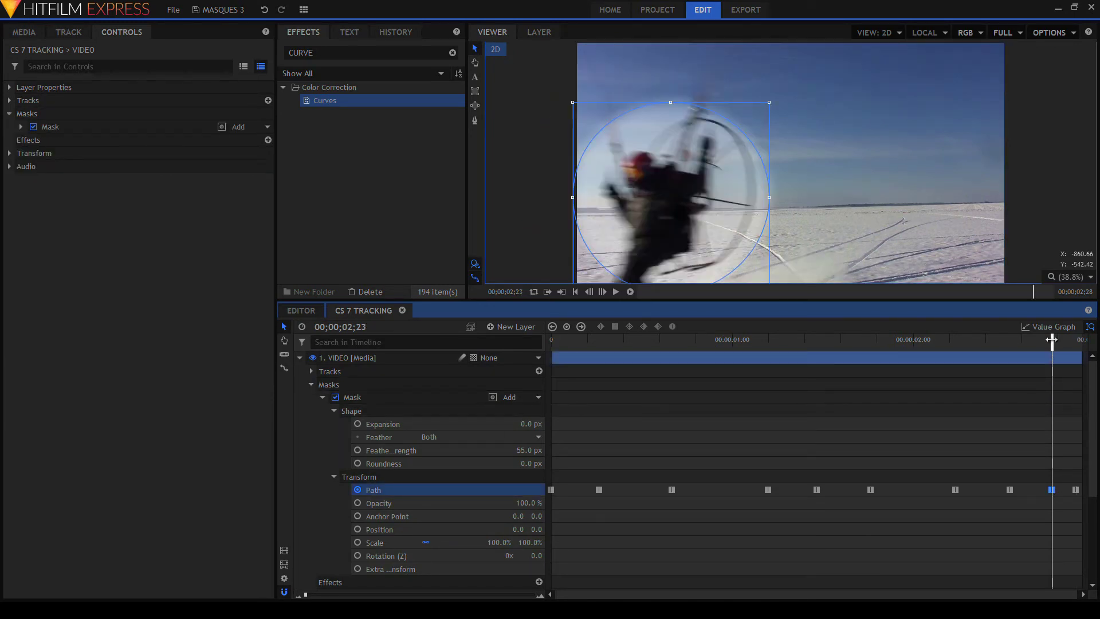
key("Right")
key("Right")
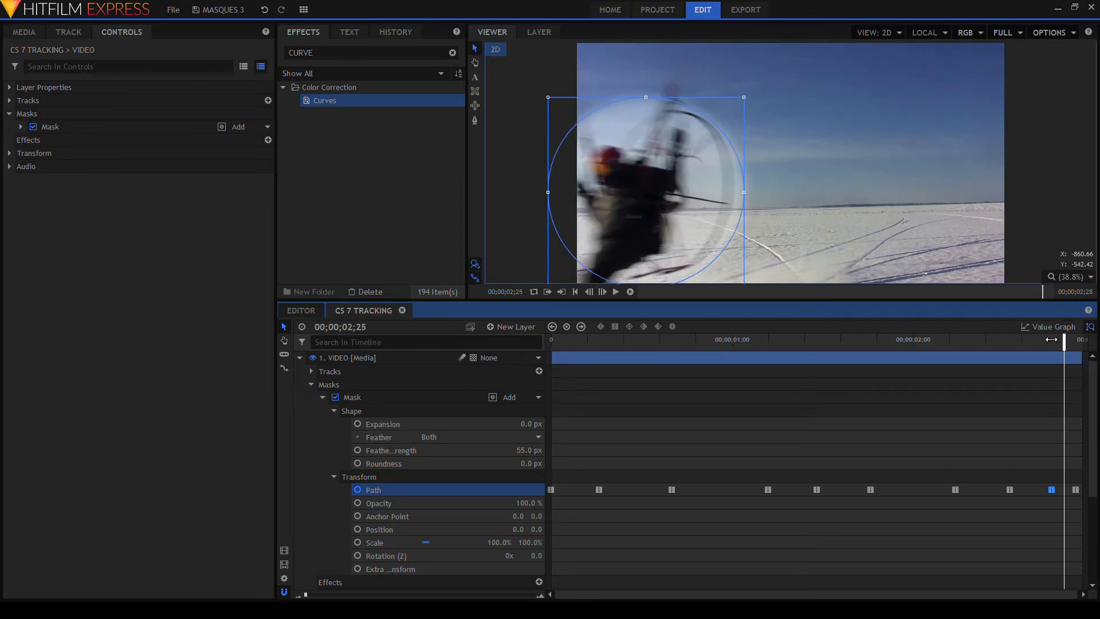
key("Right")
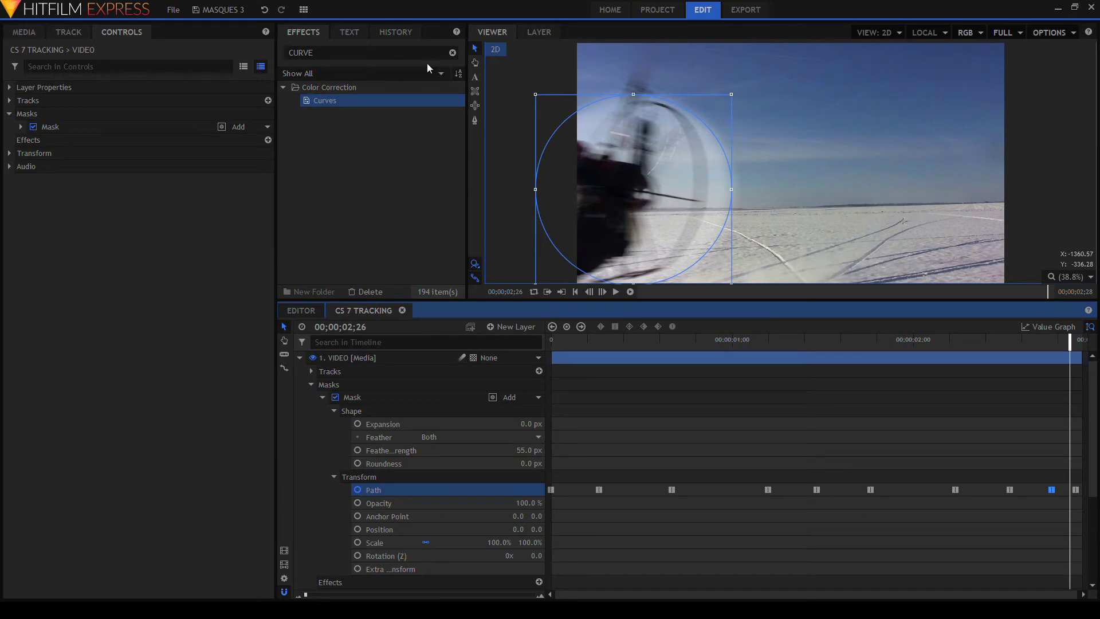
left_click(475, 51)
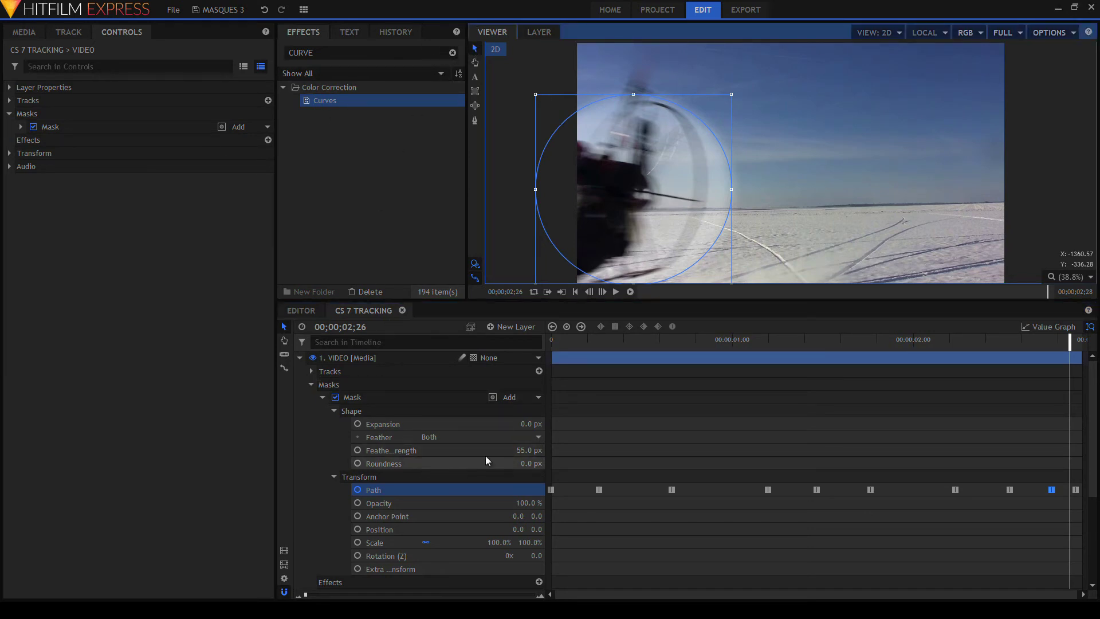
left_click_drag(614, 243, 590, 242)
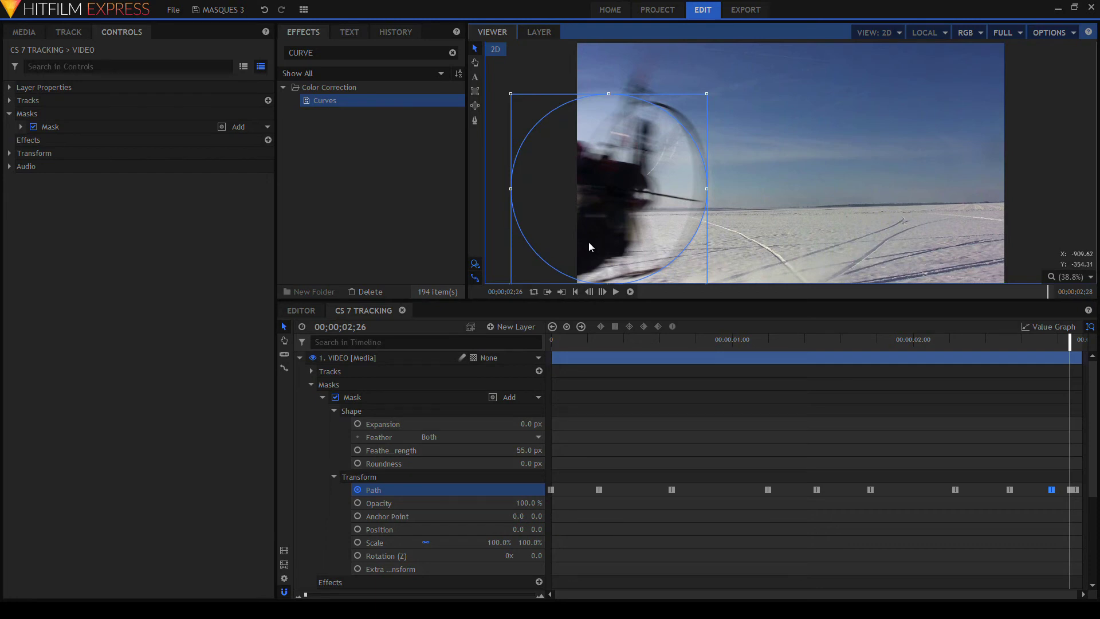
left_click(523, 450)
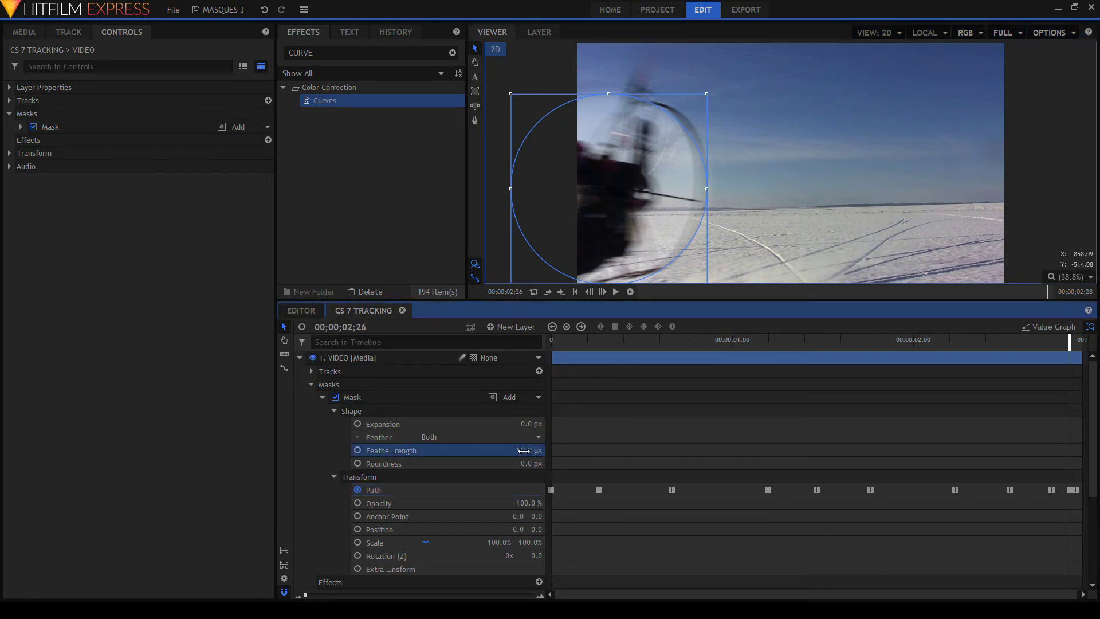
left_click_drag(525, 450, 648, 435)
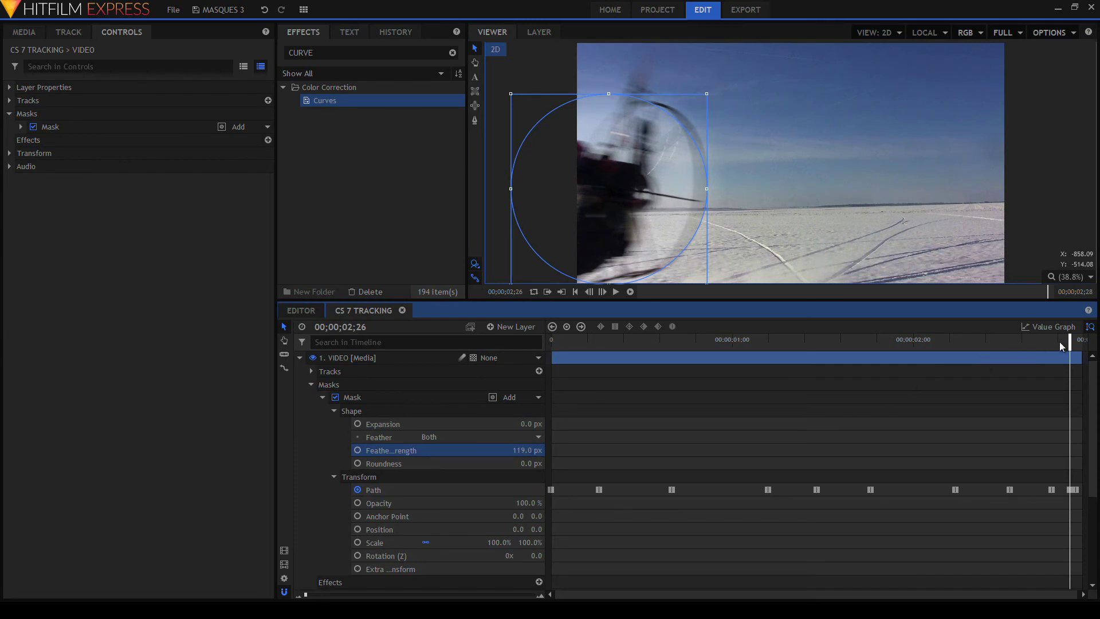
- Play the shot from the start, with the upper VIDEO layer selected to hide the mask outline, to check the refined mask
key("Home")
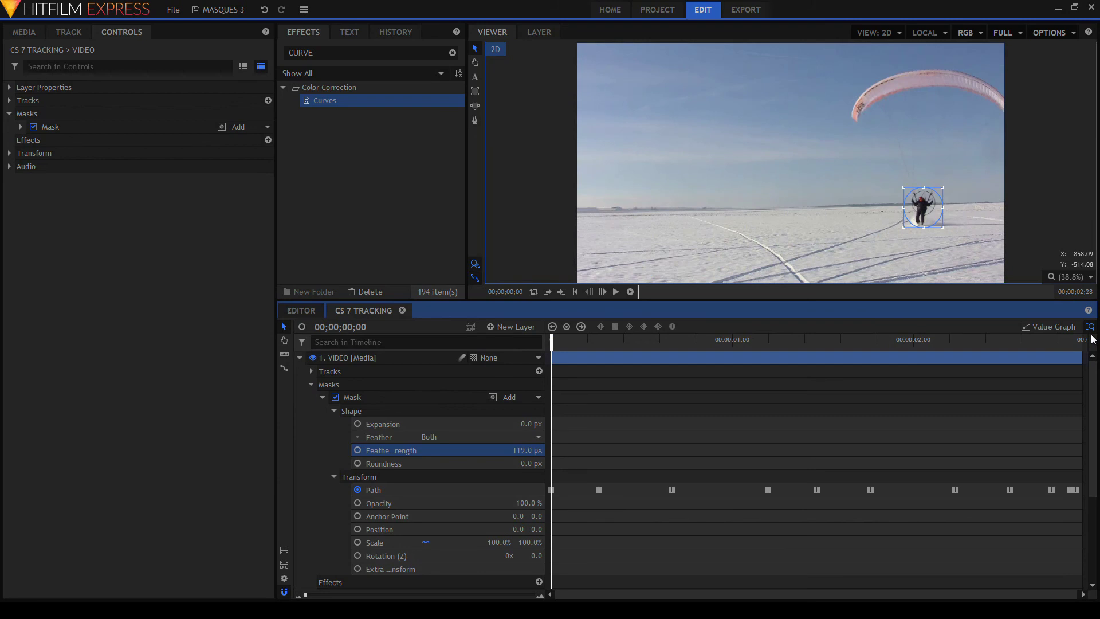
key("space")
key("space")
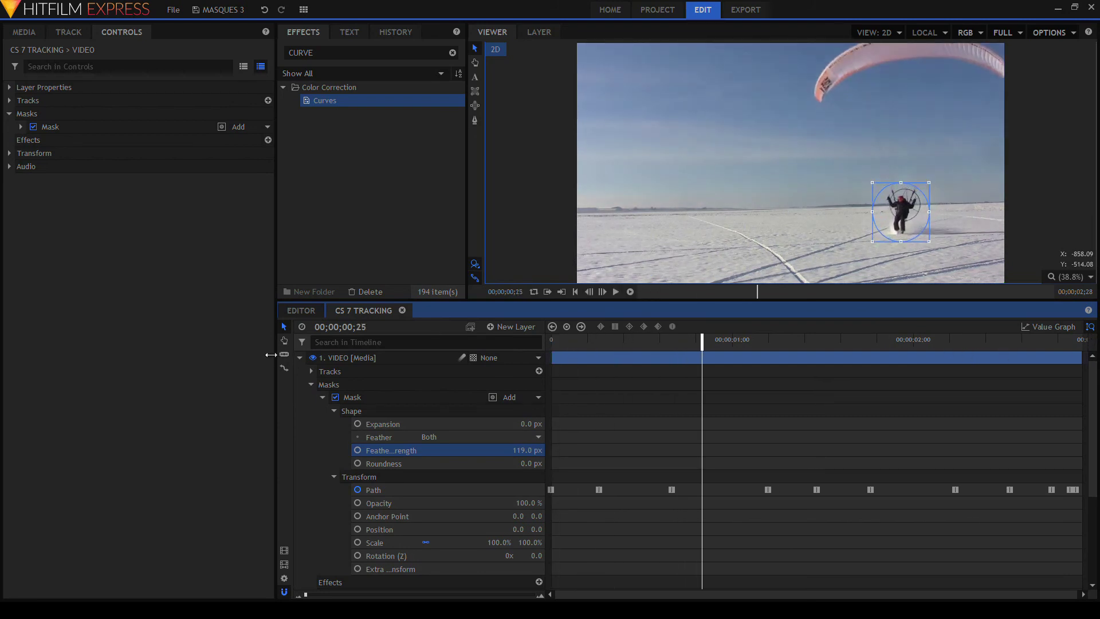
left_click(359, 357)
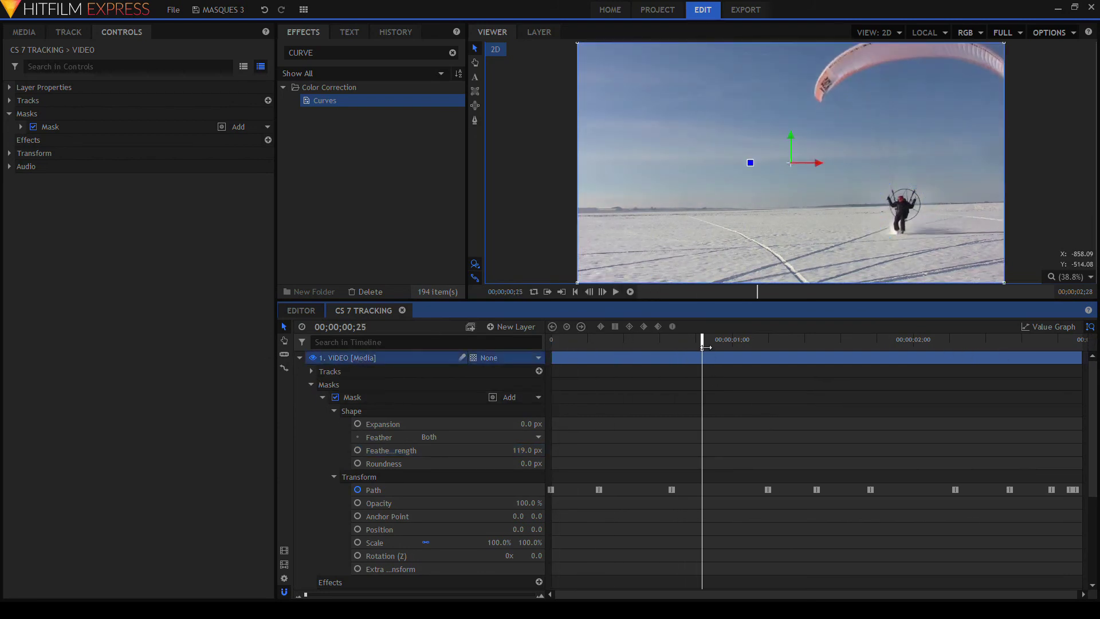
left_click_drag(706, 347, 552, 347)
key("space")
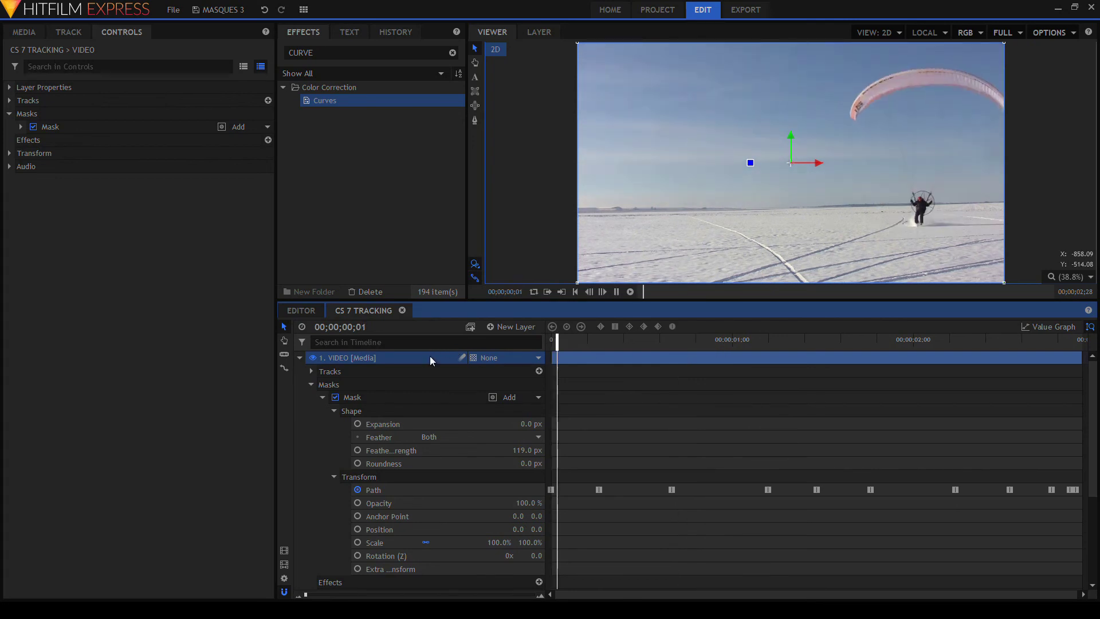